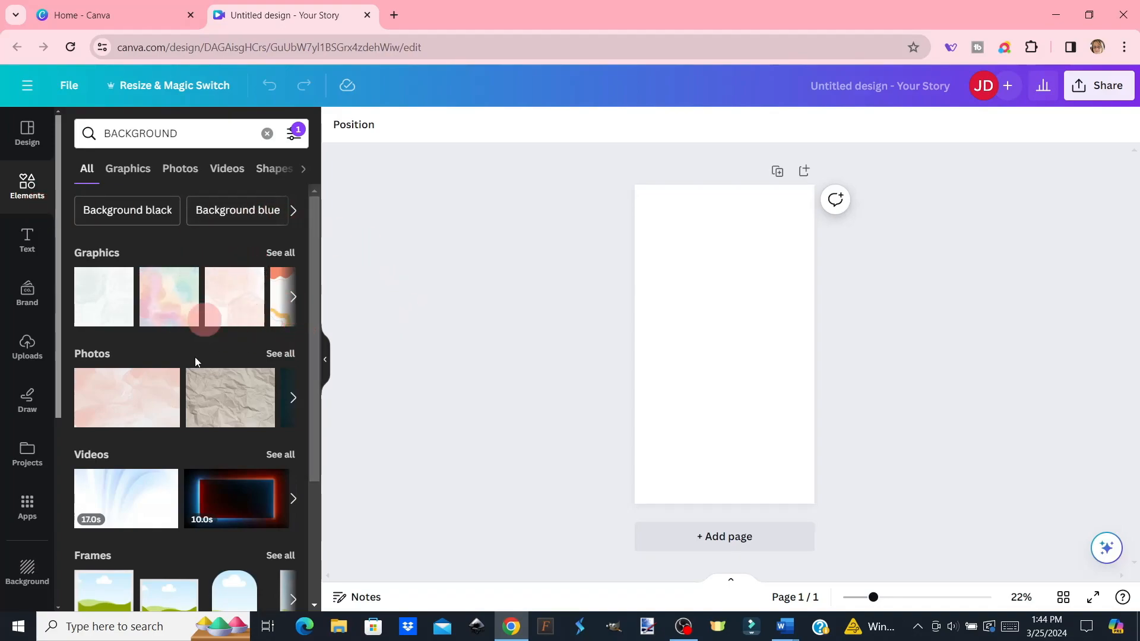
- Add the pastel multicolour watercolour graphic from the background results and set it as the page background
click(272, 264)
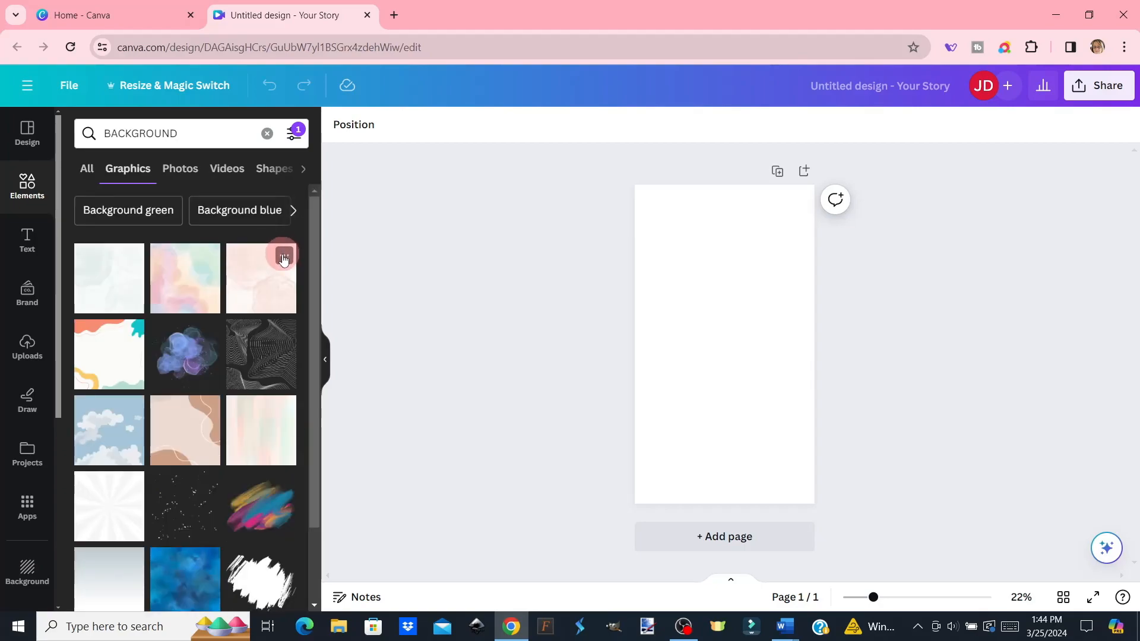
click(181, 278)
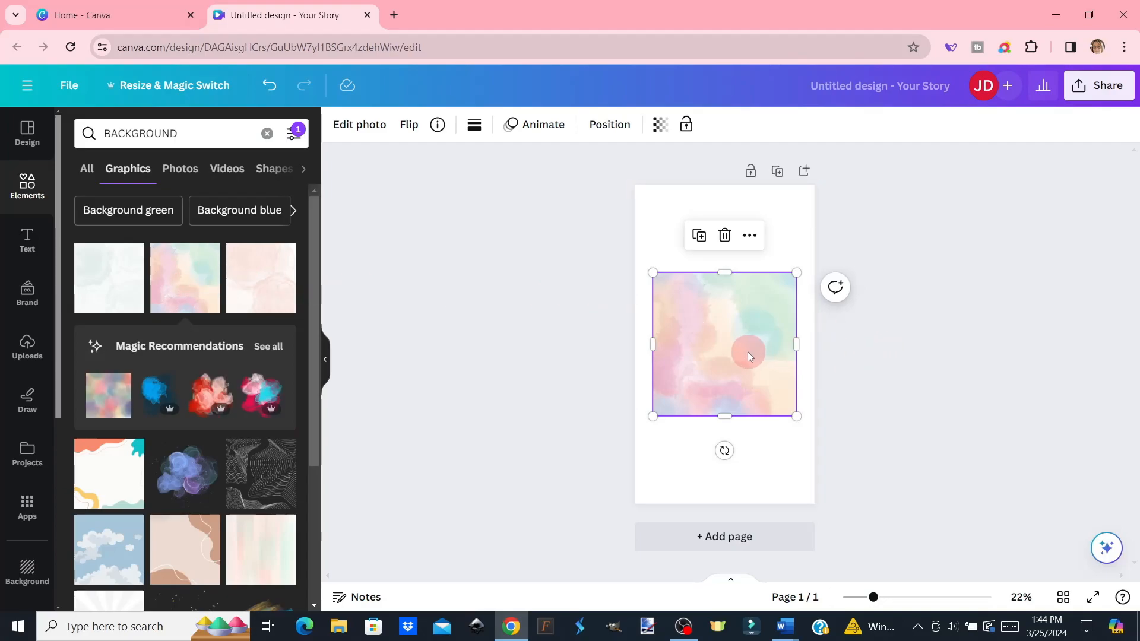
click(750, 238)
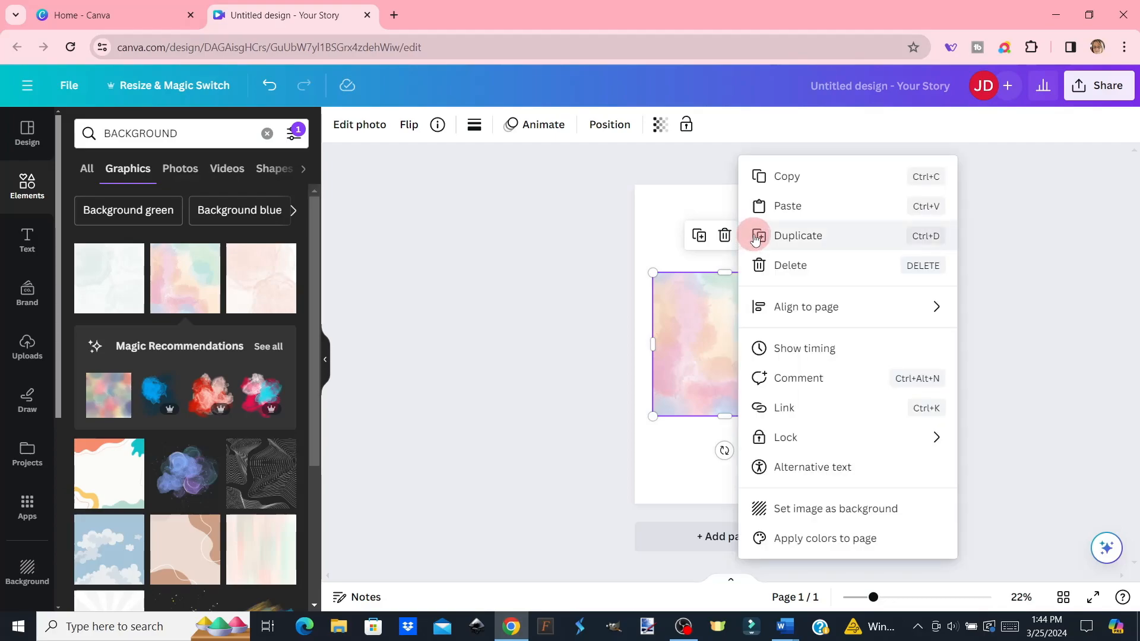
click(844, 515)
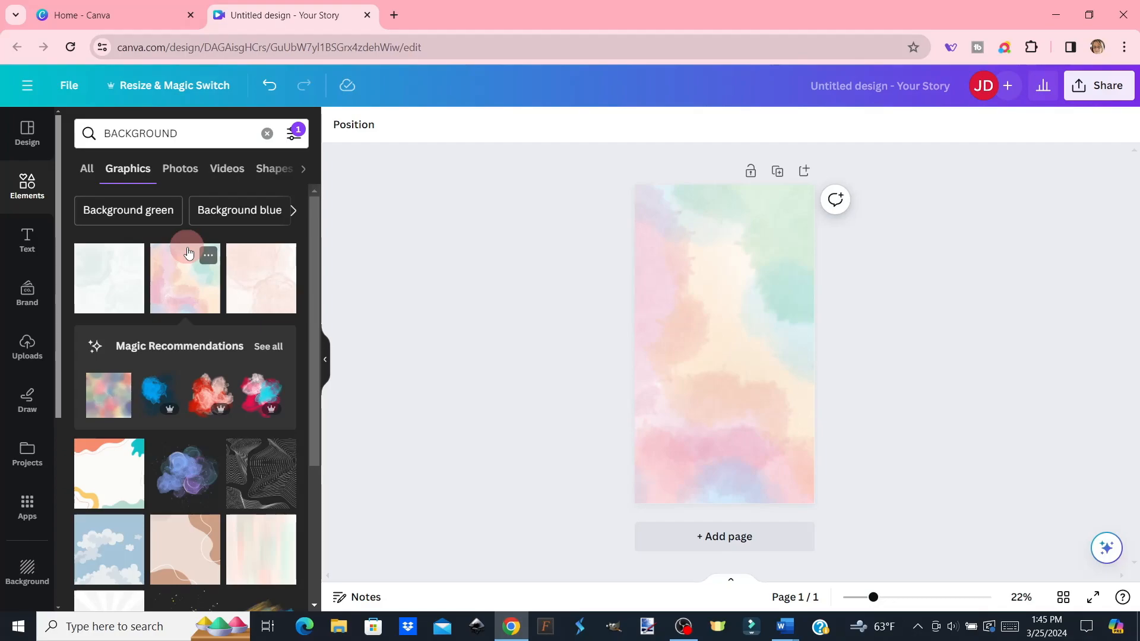
- Clear the background search, browse the frame collection and insert the circle frame from the basic shapes
scroll(188, 254, down, 10)
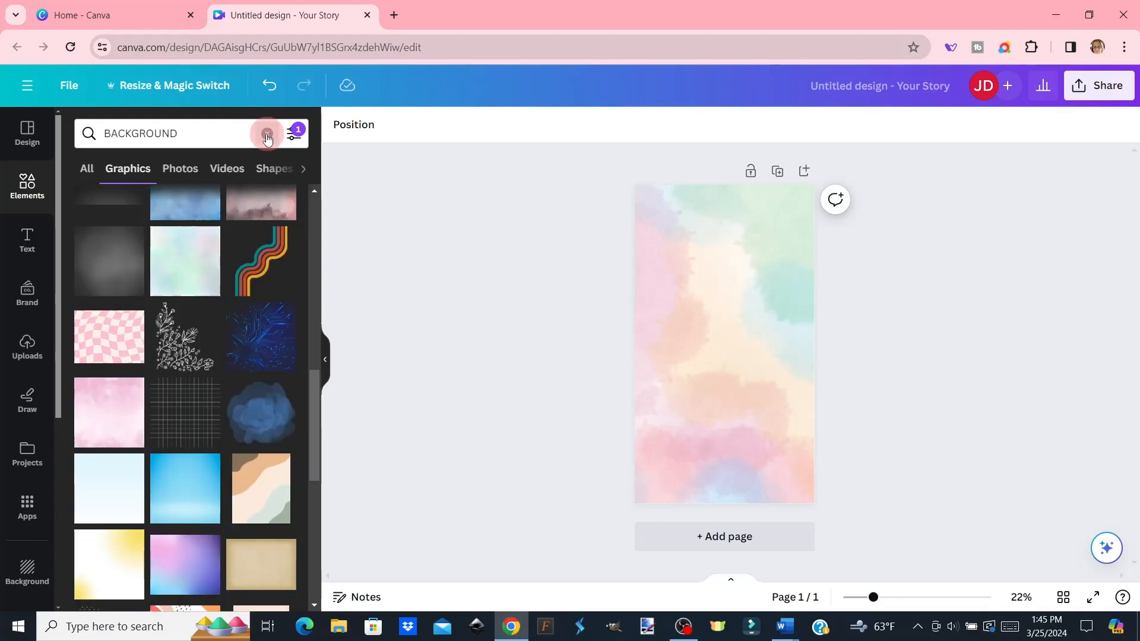
click(267, 136)
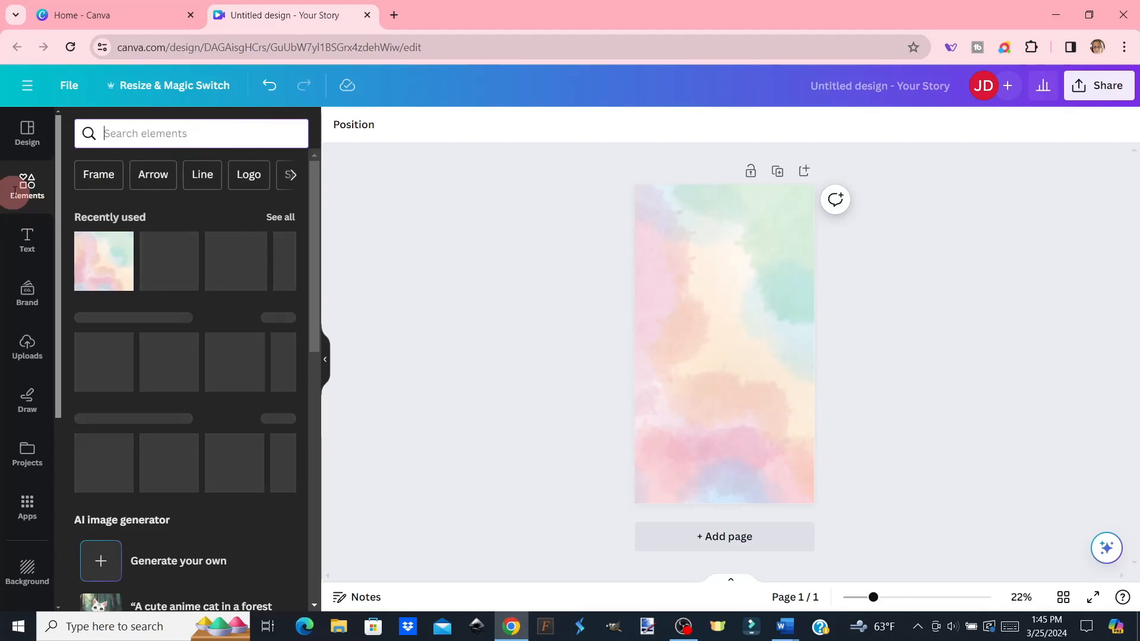
scroll(235, 311, down, 3)
scroll(237, 315, down, 6)
scroll(239, 322, down, 8)
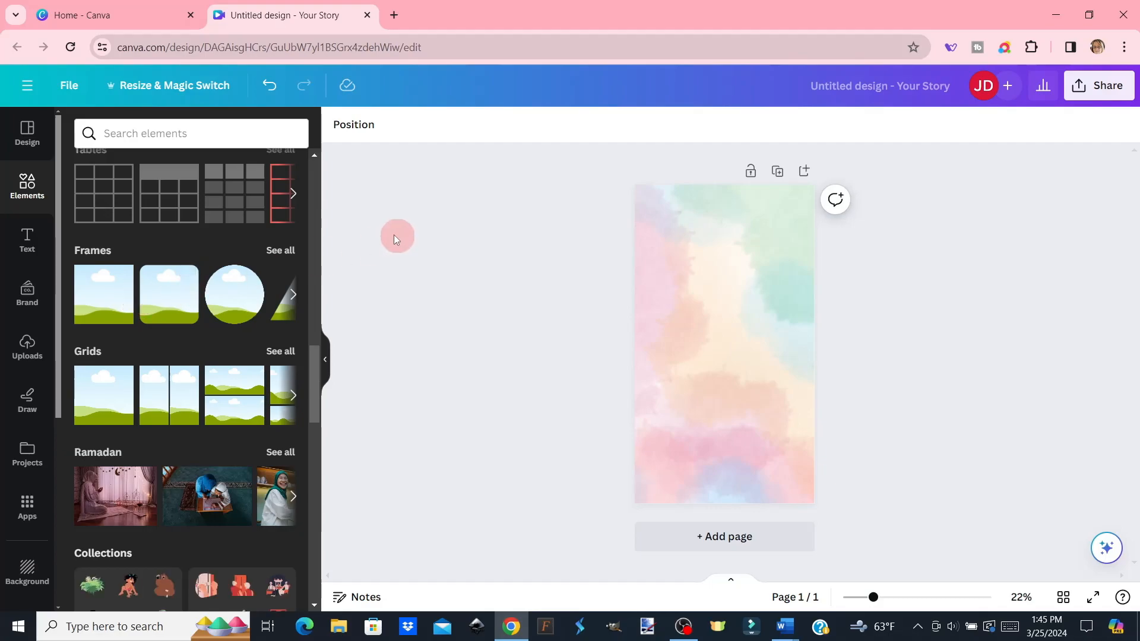
click(282, 252)
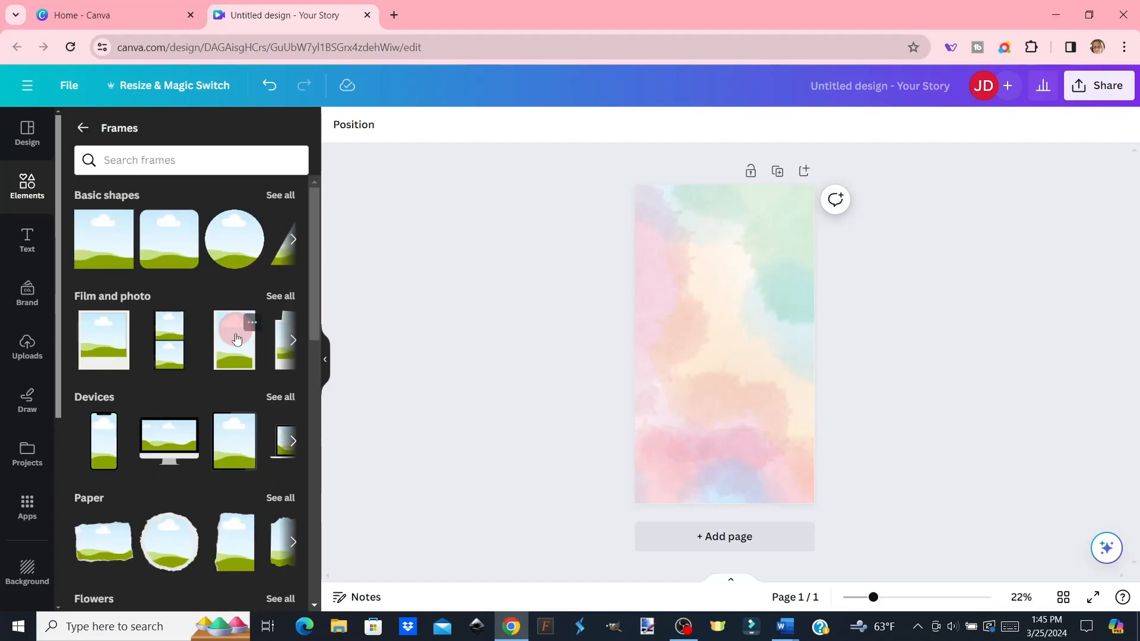
scroll(235, 332, down, 7)
scroll(234, 348, up, 4)
scroll(234, 347, up, 3)
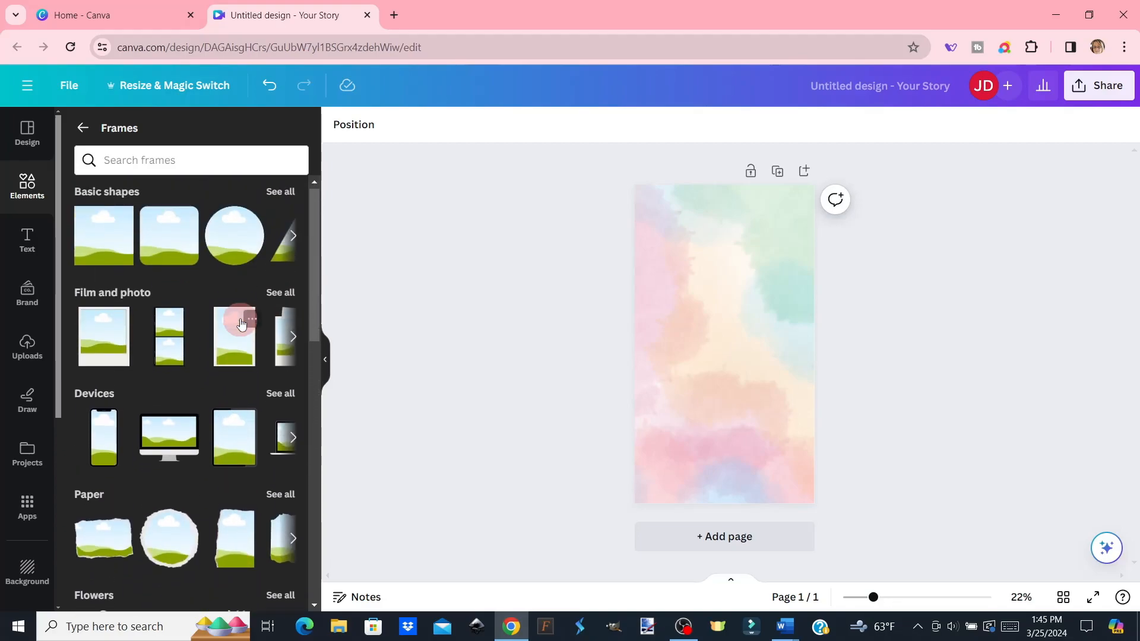
scroll(241, 322, down, 10)
scroll(240, 318, up, 10)
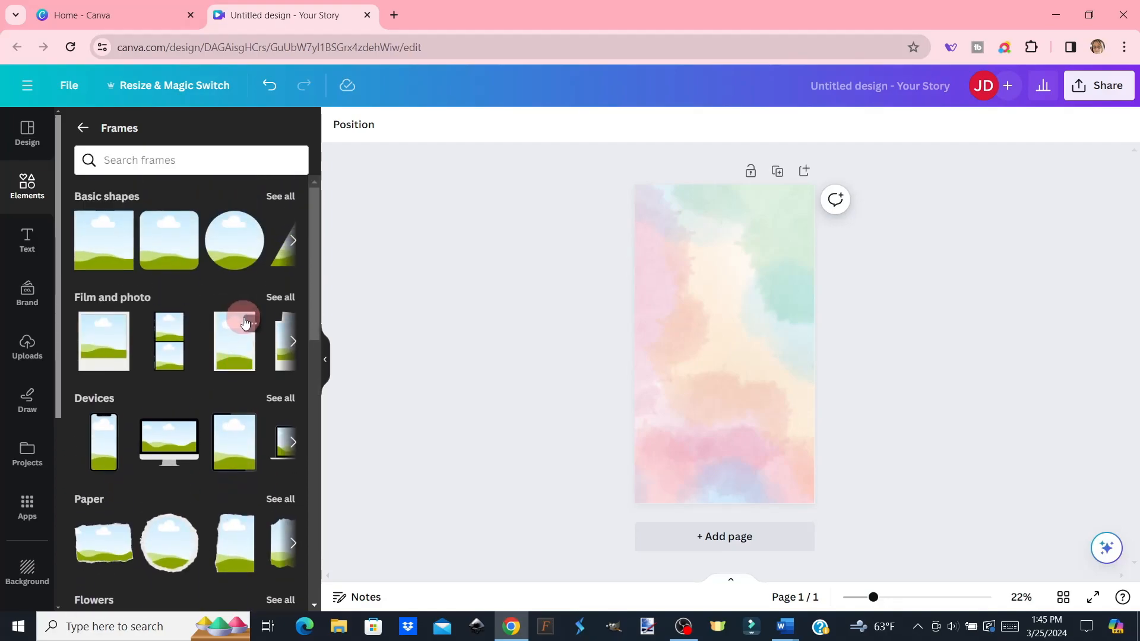
click(229, 258)
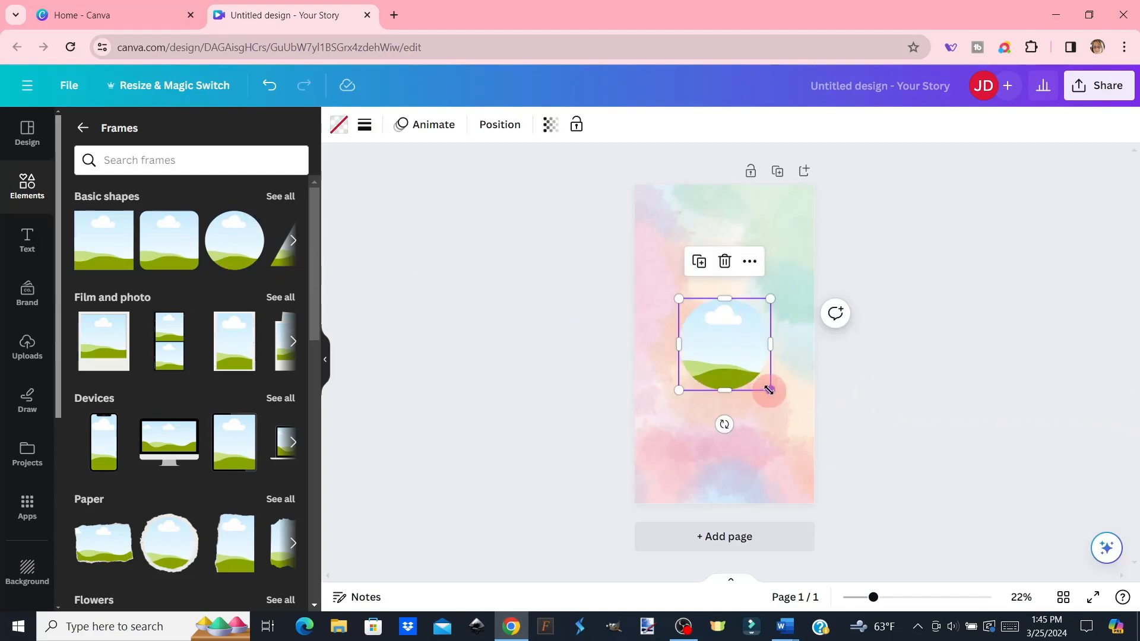
- Shrink the circle frame and move it to the horizontal centre near the page's upper edge
drag(769, 390, 743, 246)
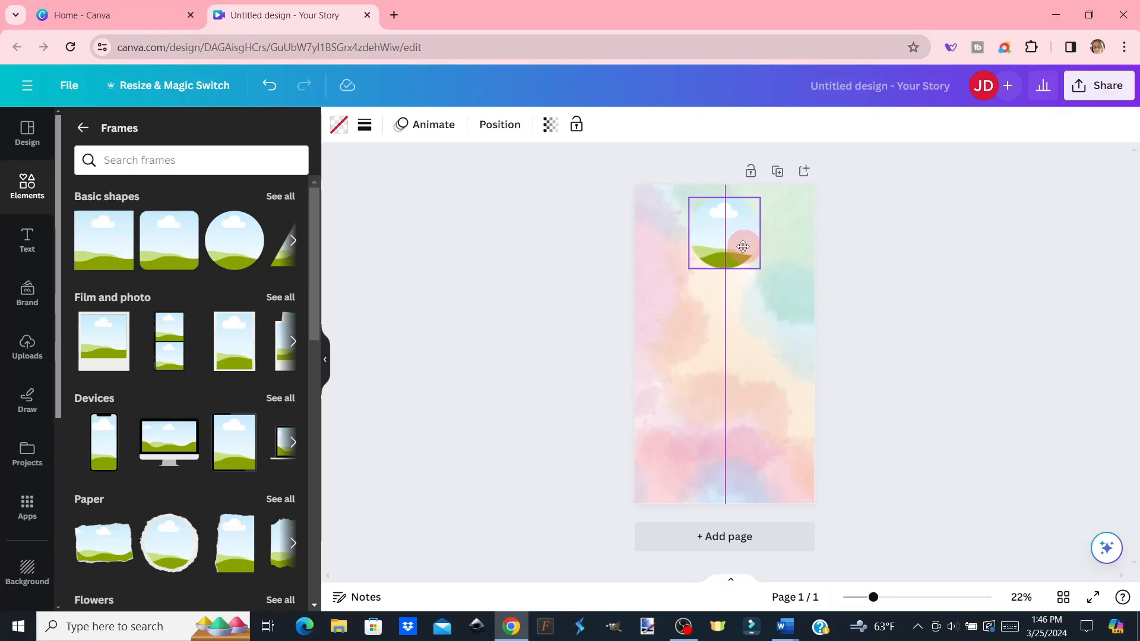
drag(743, 247, 743, 247)
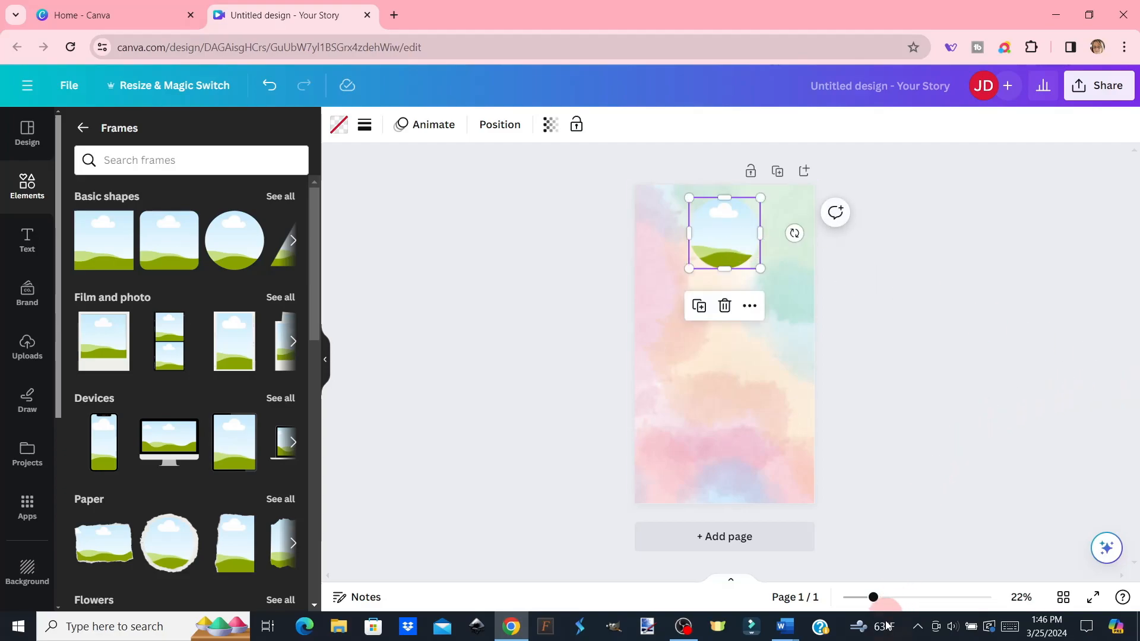
drag(873, 597, 886, 599)
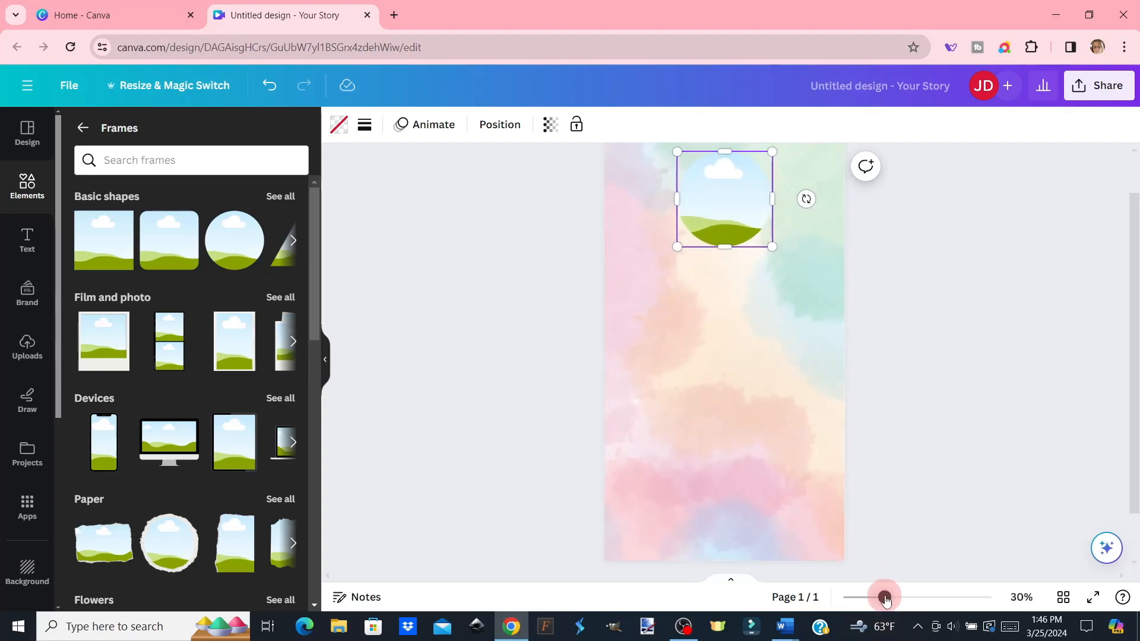
scroll(1022, 326, up, 1)
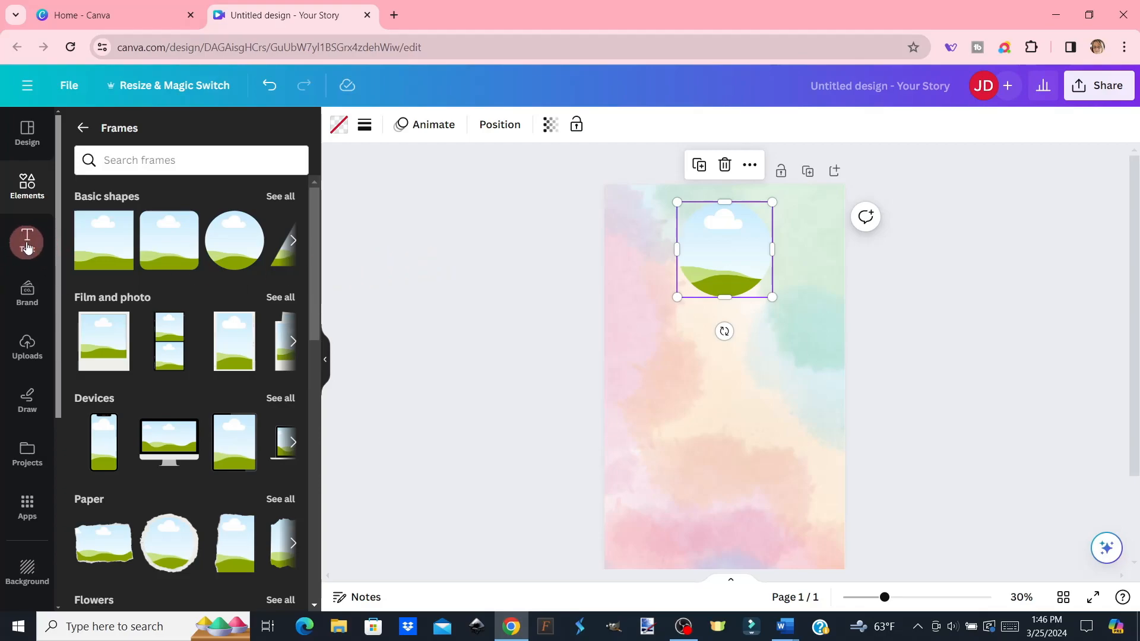
click(27, 246)
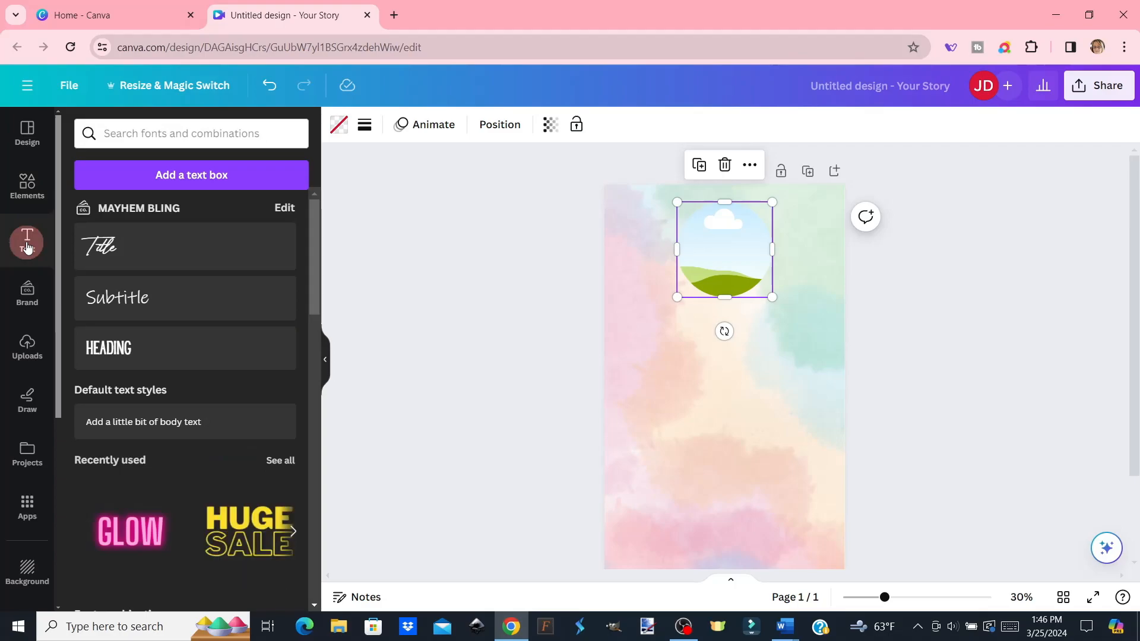
click(207, 176)
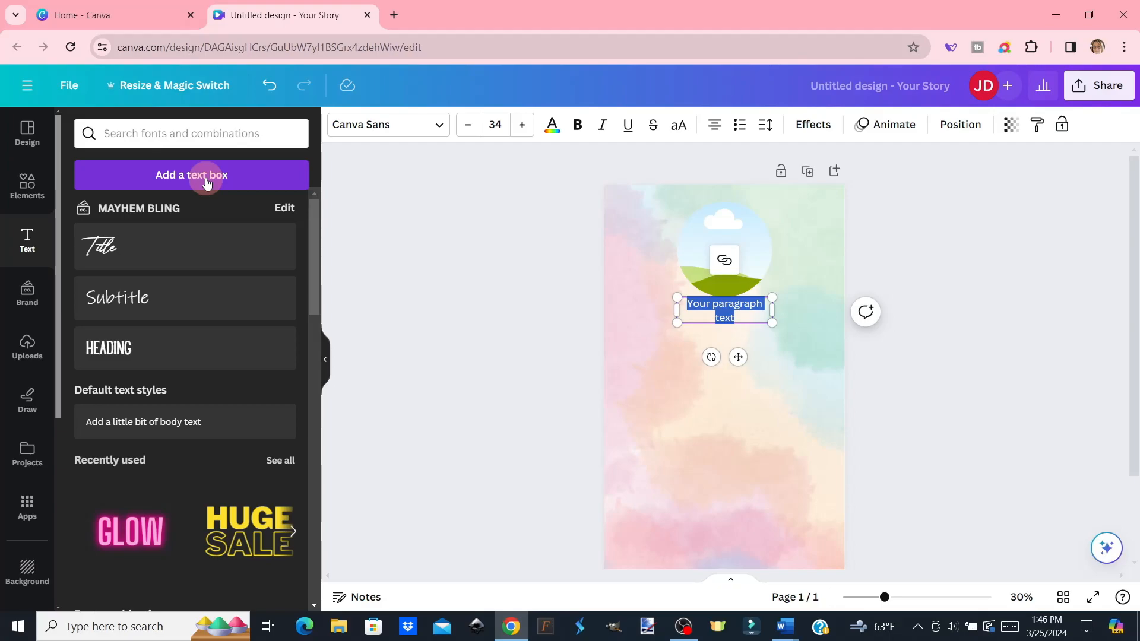
text(@yourdisplay name)
key(BackSpace)
key(BackSpace)
key(BackSpace)
key(BackSpace)
key(BackSpace)
text(name)
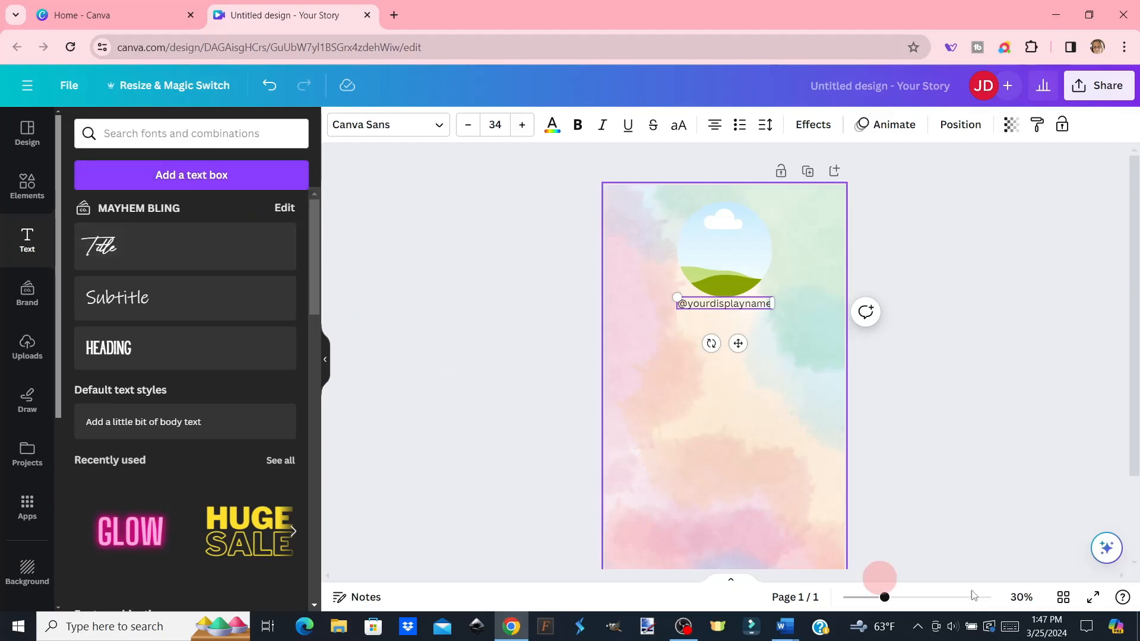
click(752, 442)
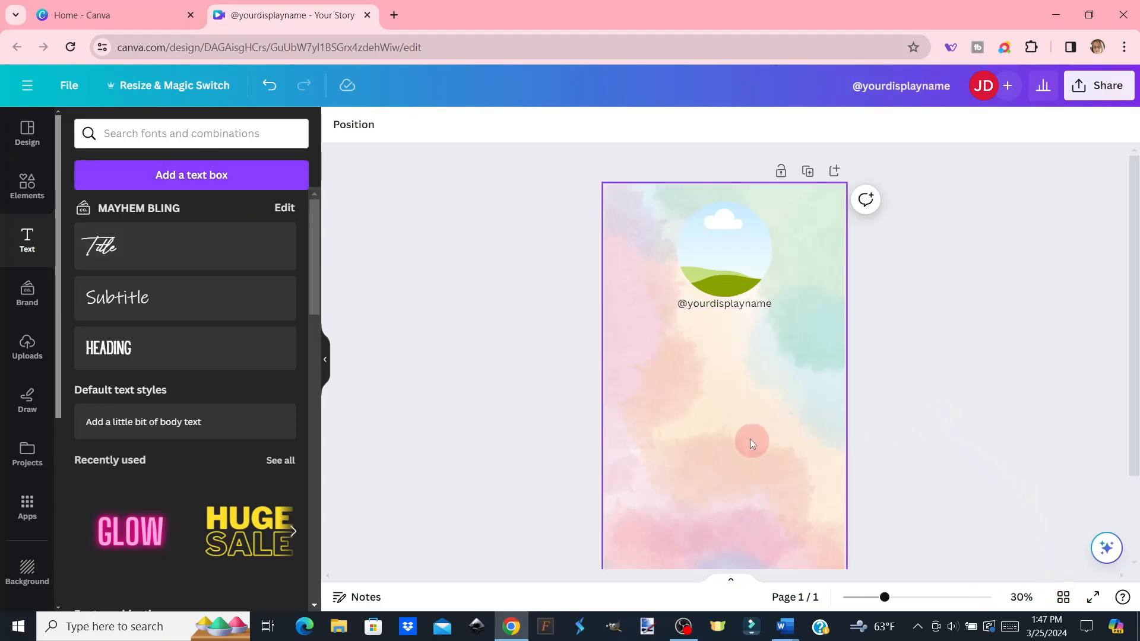
click(732, 308)
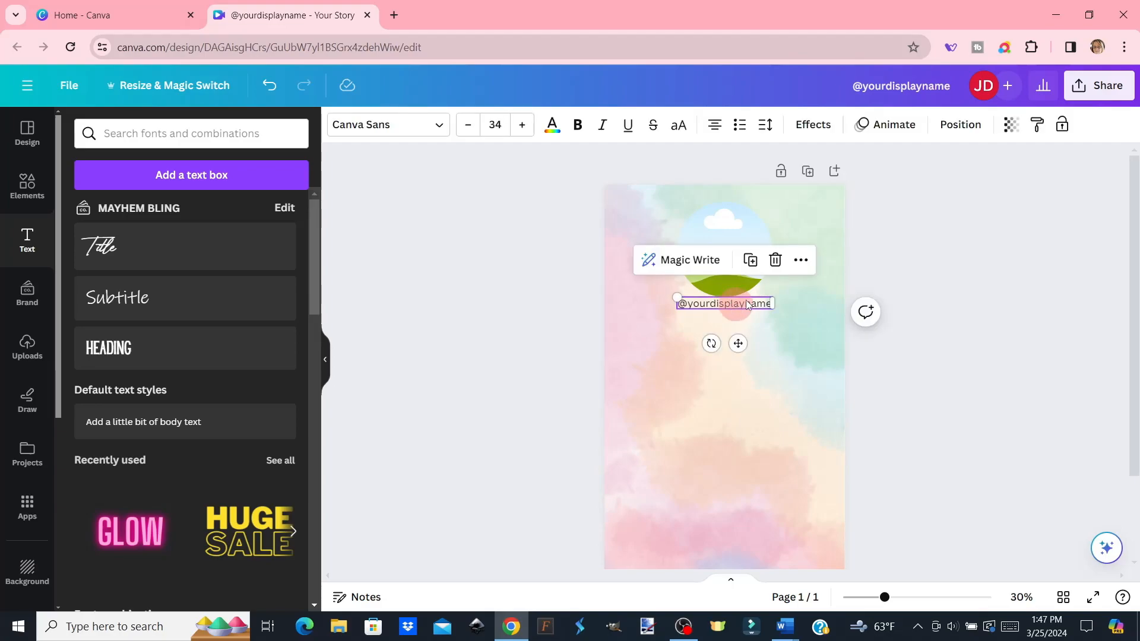
click(801, 260)
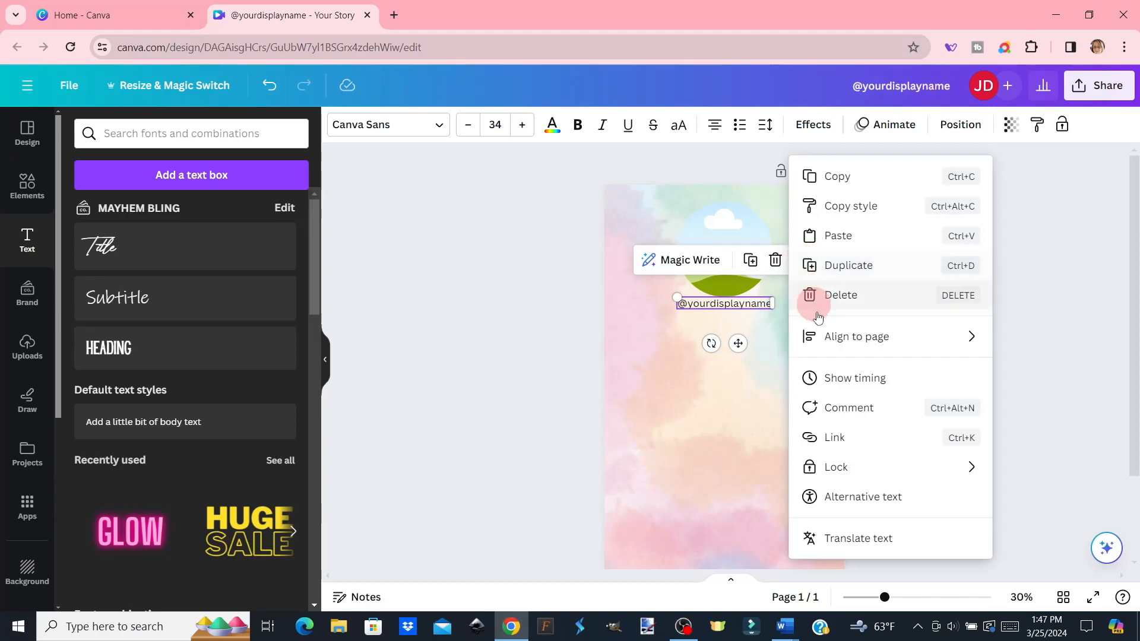
mouse_move(838, 339)
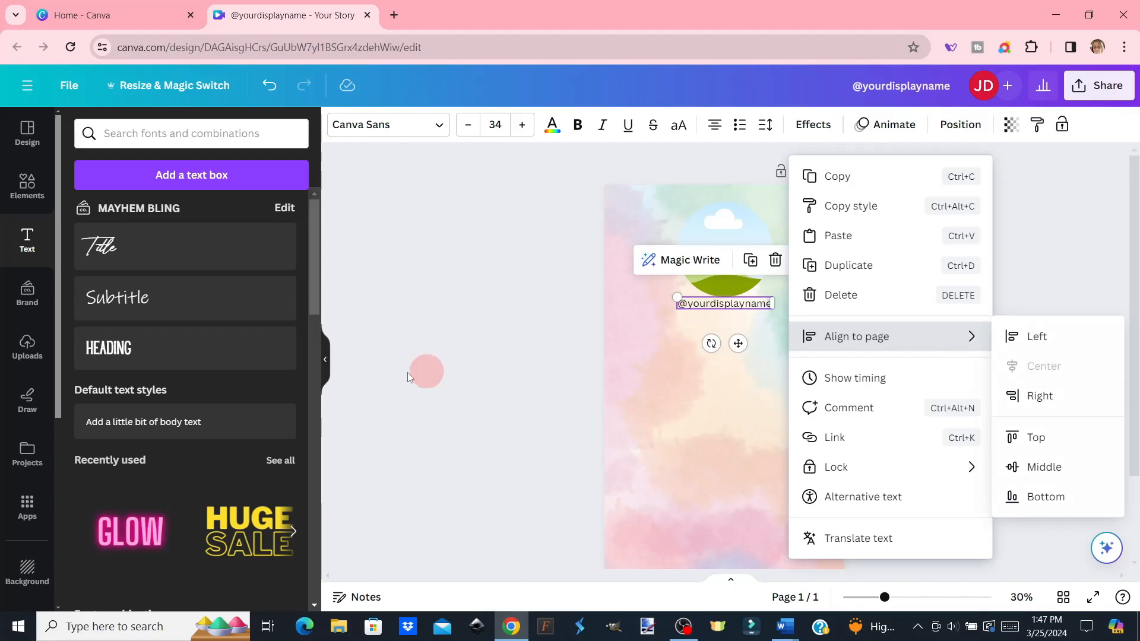
click(529, 316)
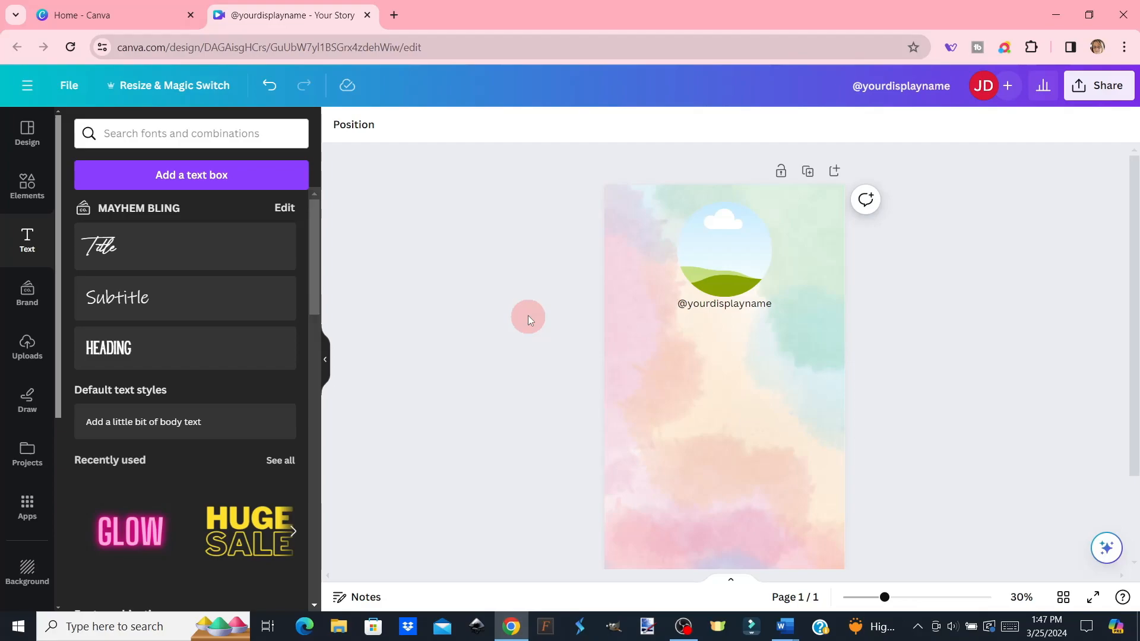
- Leave the frames, browse the full shapes collection and insert the rounded square on the page
click(26, 182)
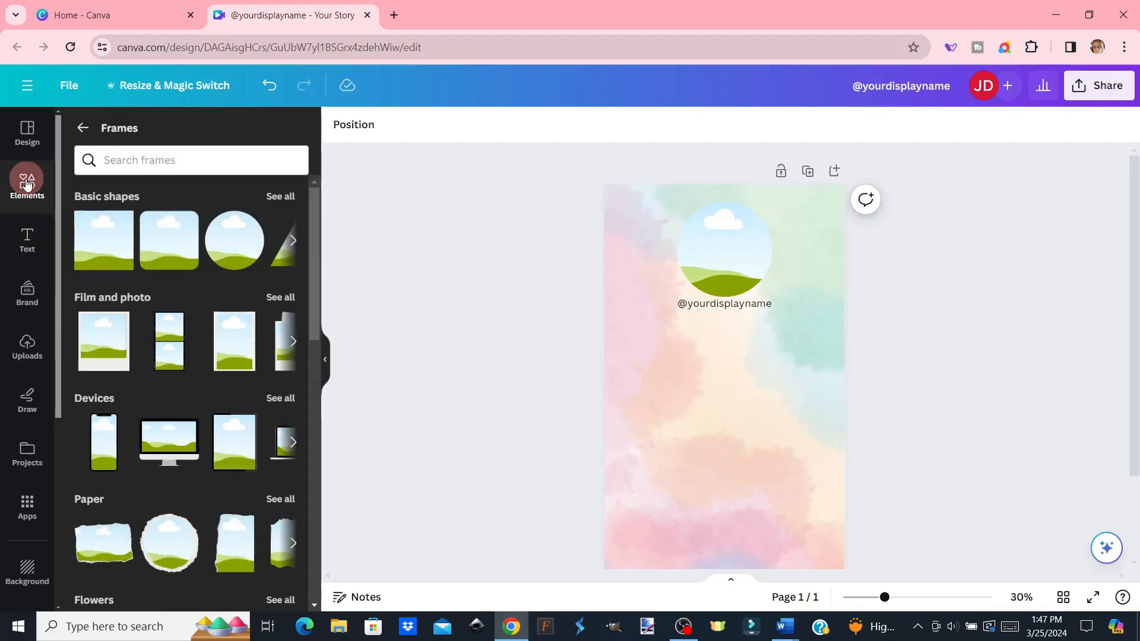
click(178, 266)
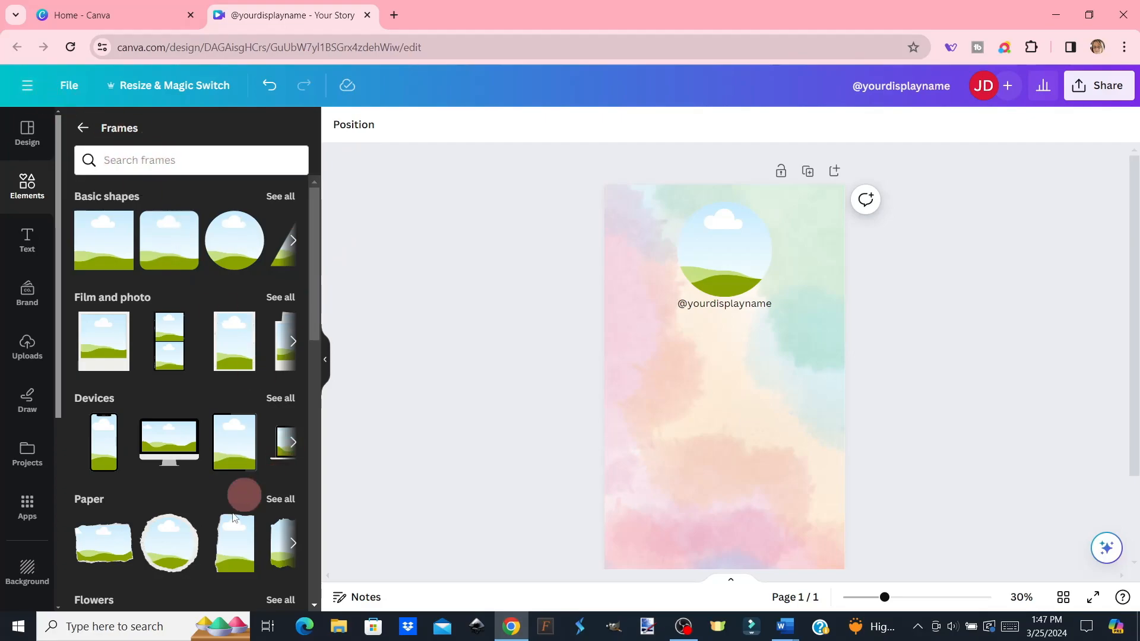
click(87, 140)
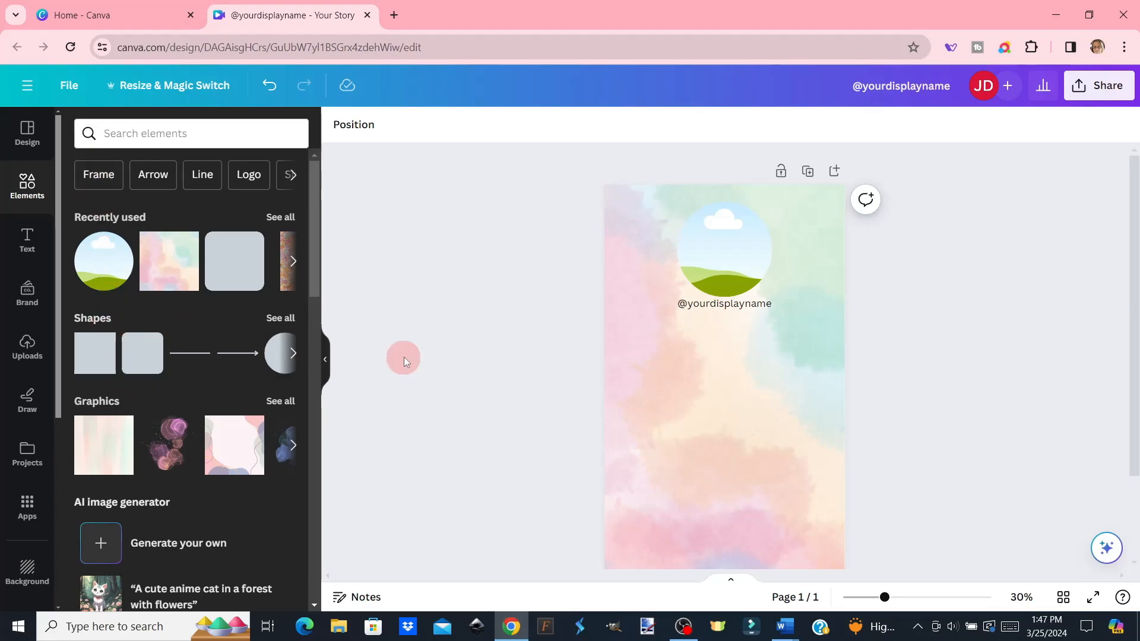
click(281, 317)
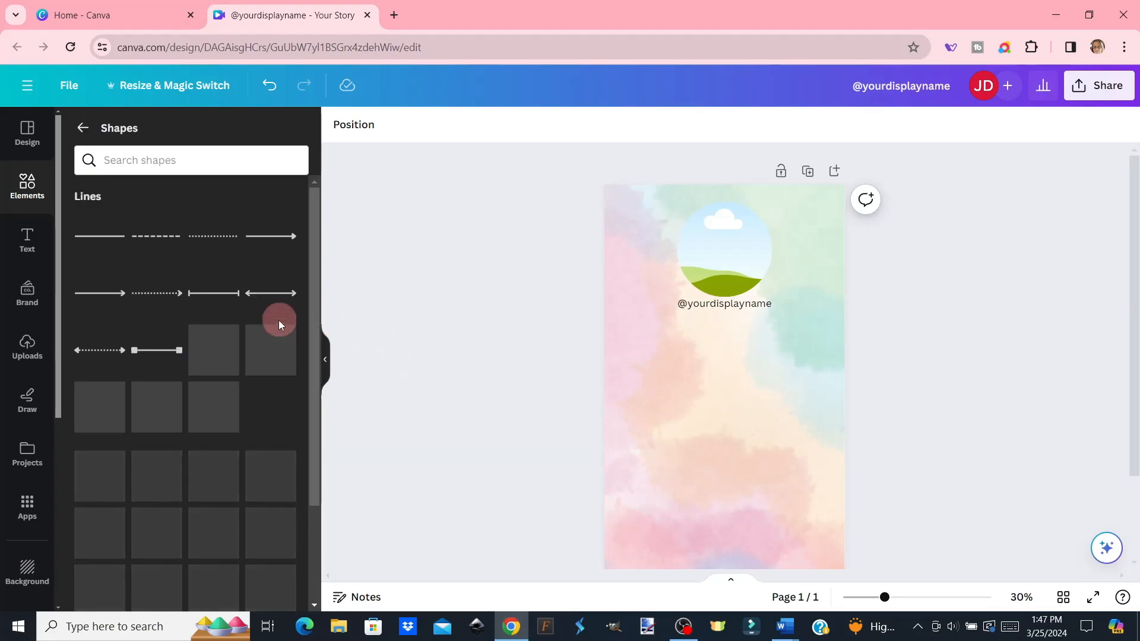
scroll(257, 310, down, 2)
scroll(257, 310, down, 7)
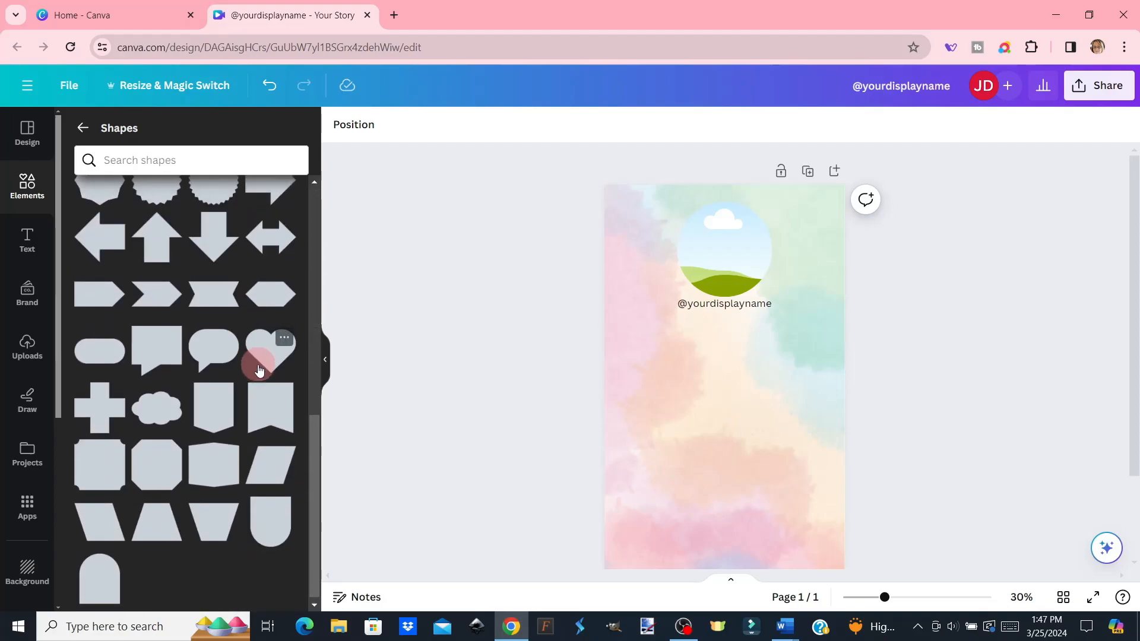
scroll(259, 369, up, 7)
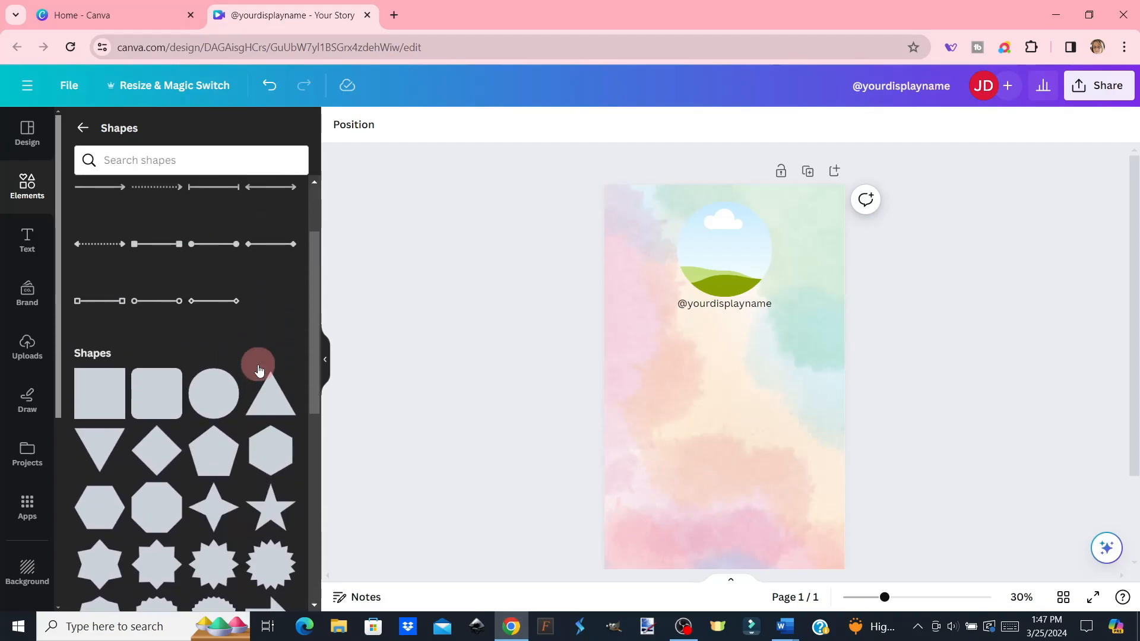
click(149, 398)
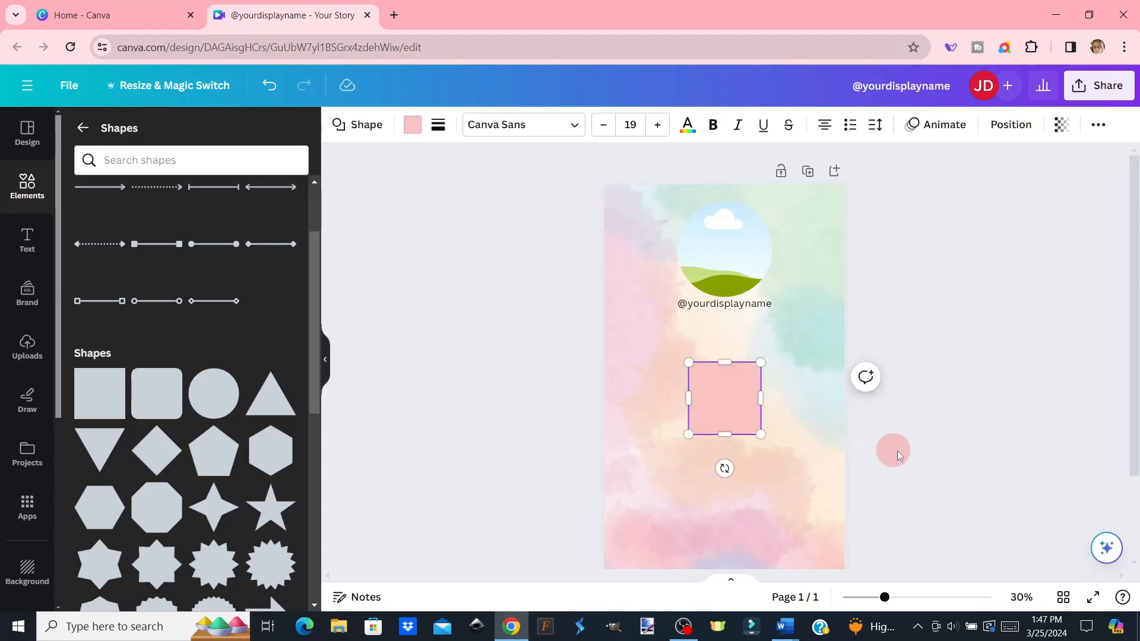
- Stretch the rounded square toward both page sides and flatten it into a bar about 918 wide and 90 high
drag(689, 399, 627, 405)
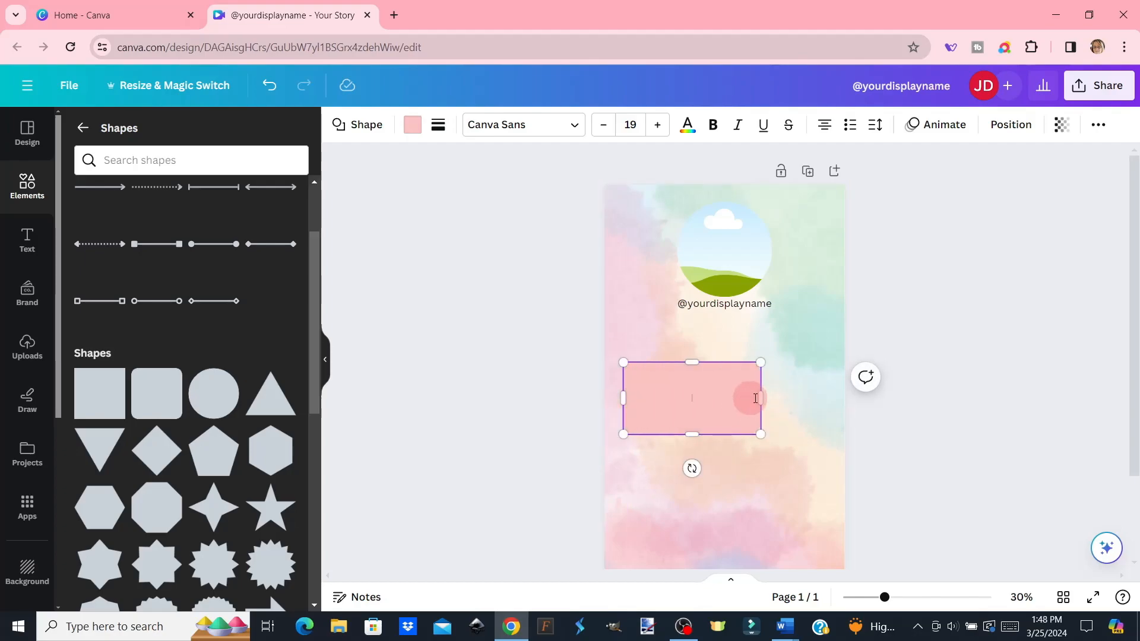
drag(759, 399, 827, 399)
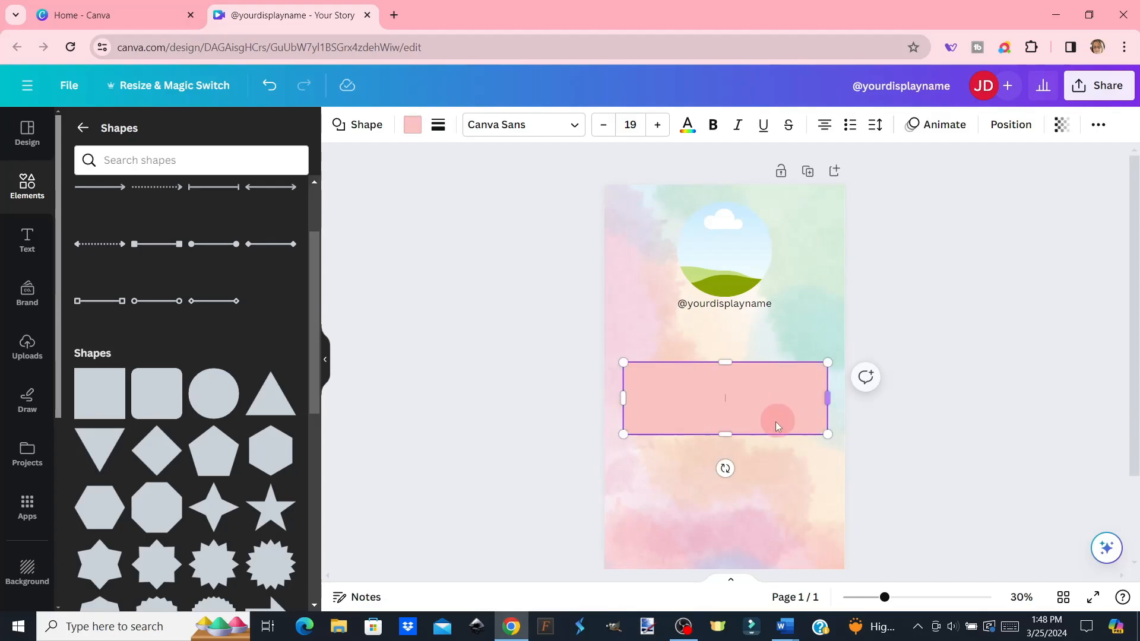
drag(726, 434, 728, 383)
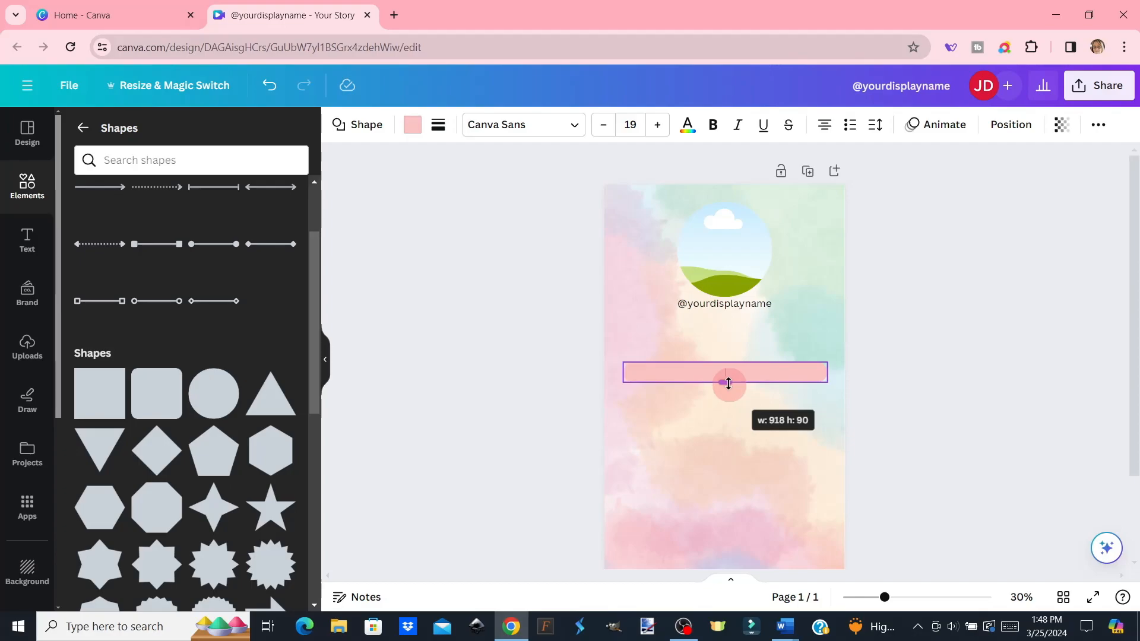
drag(728, 383, 728, 383)
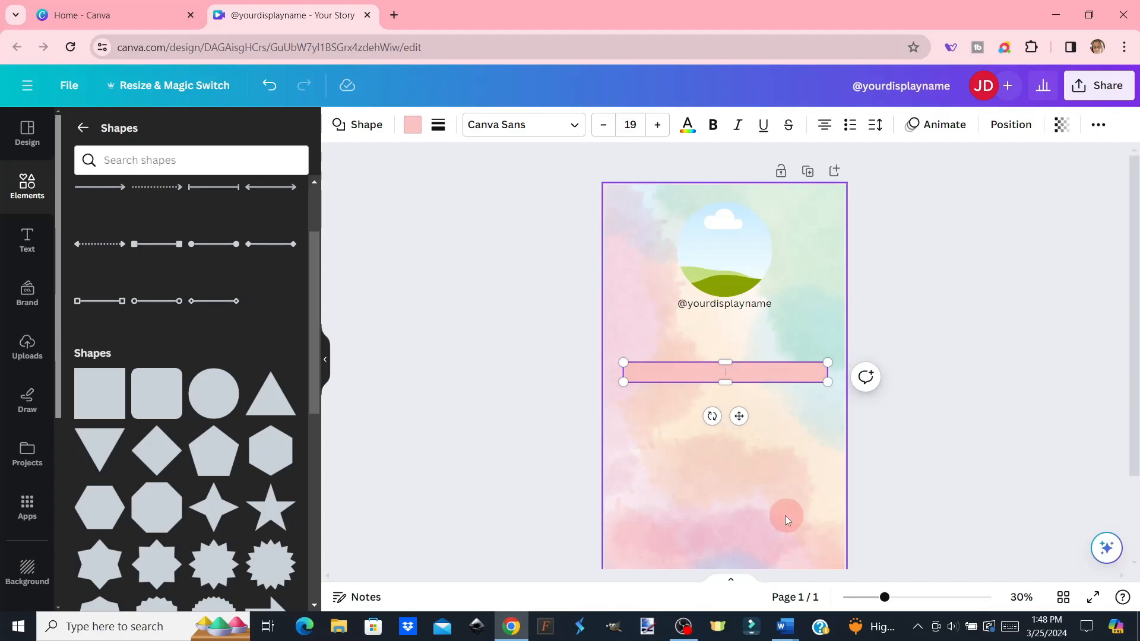
click(818, 490)
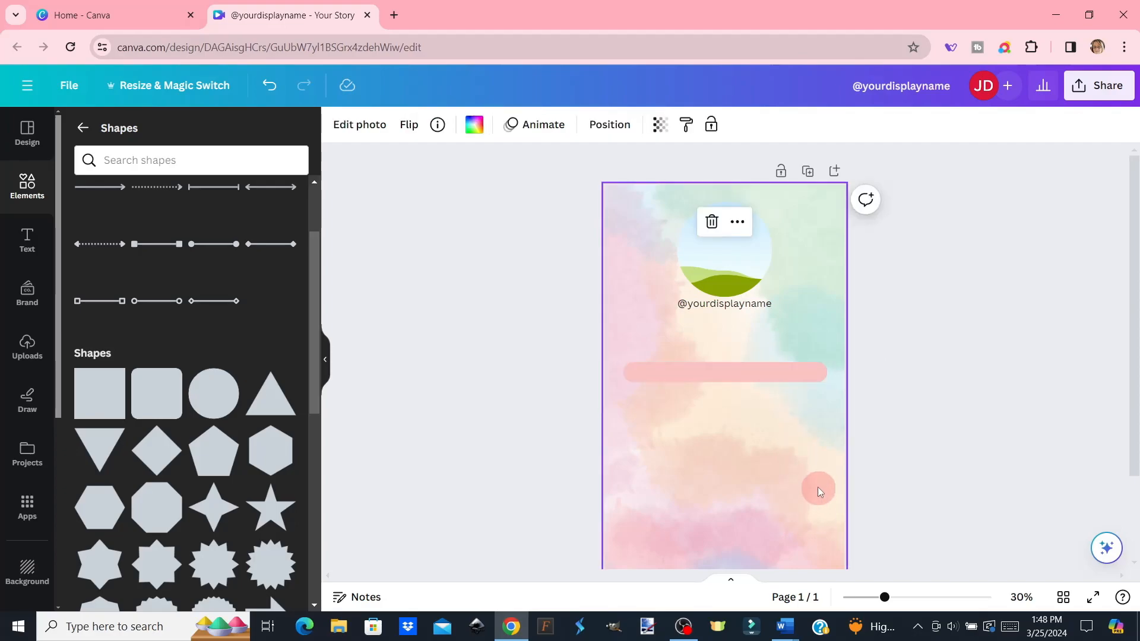
- Compare the solid, dashed and dotted border styles on the rounded bar and apply the long-dashed border
click(748, 379)
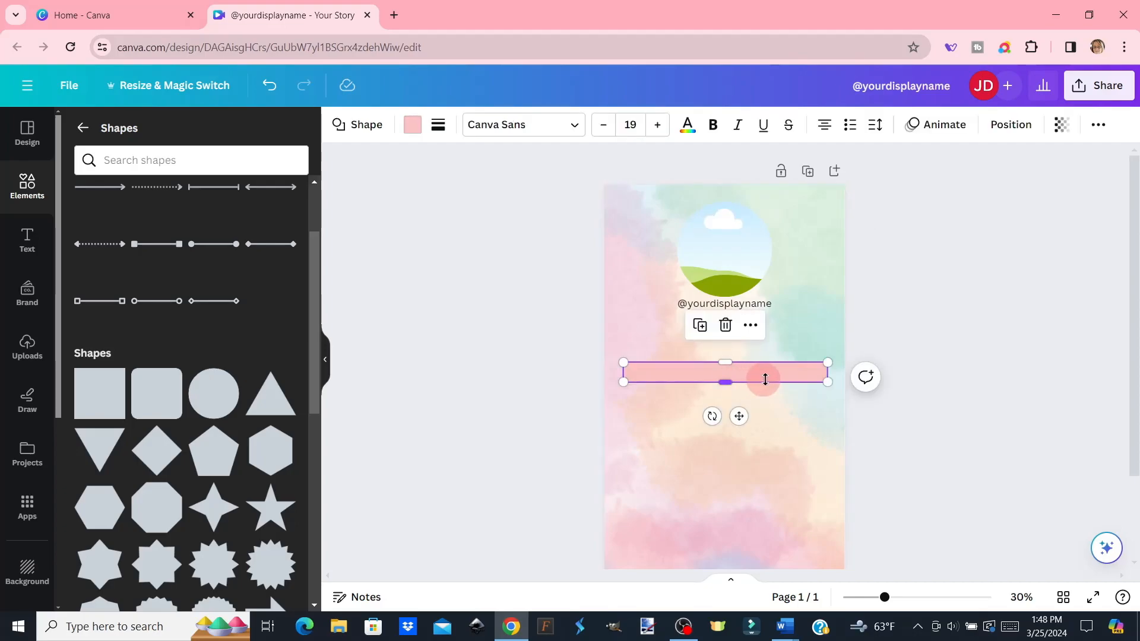
click(445, 132)
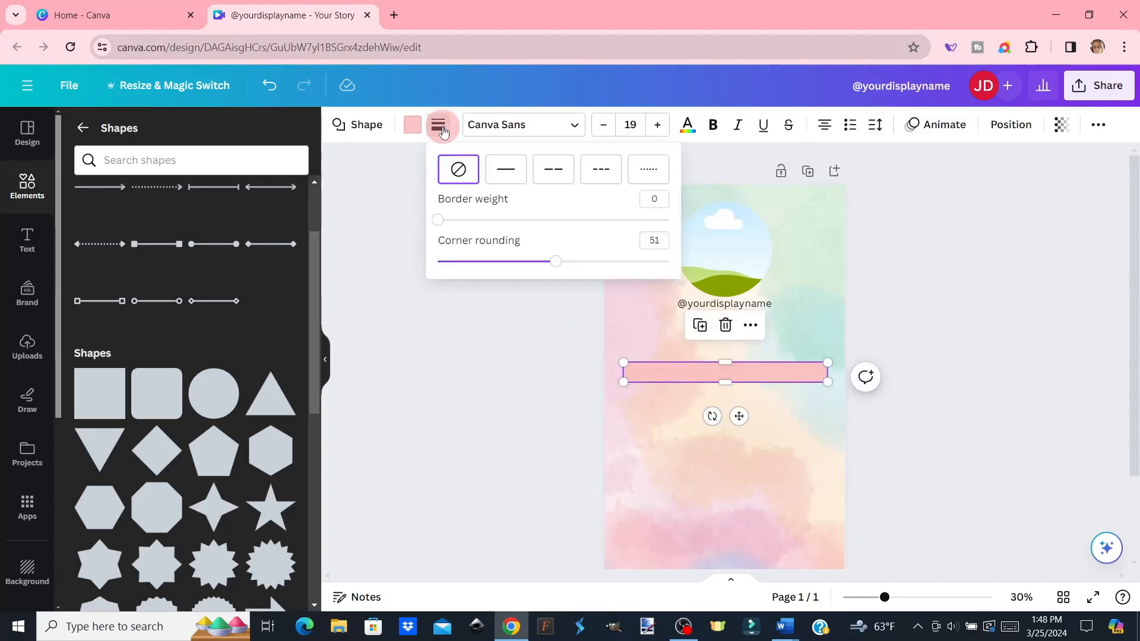
click(456, 182)
click(510, 175)
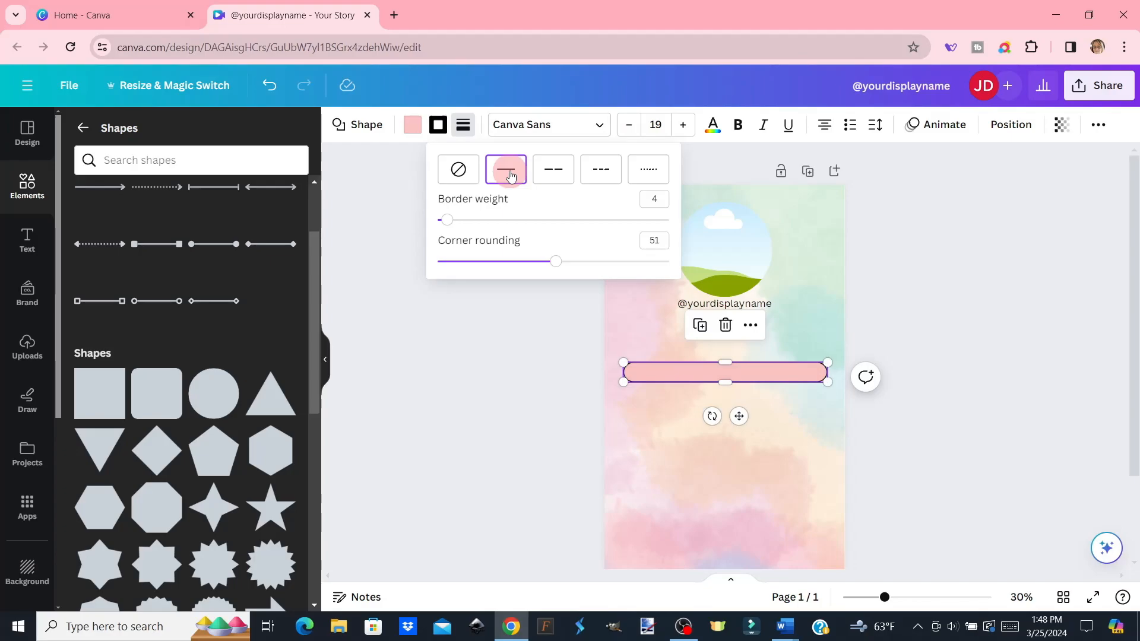
click(554, 174)
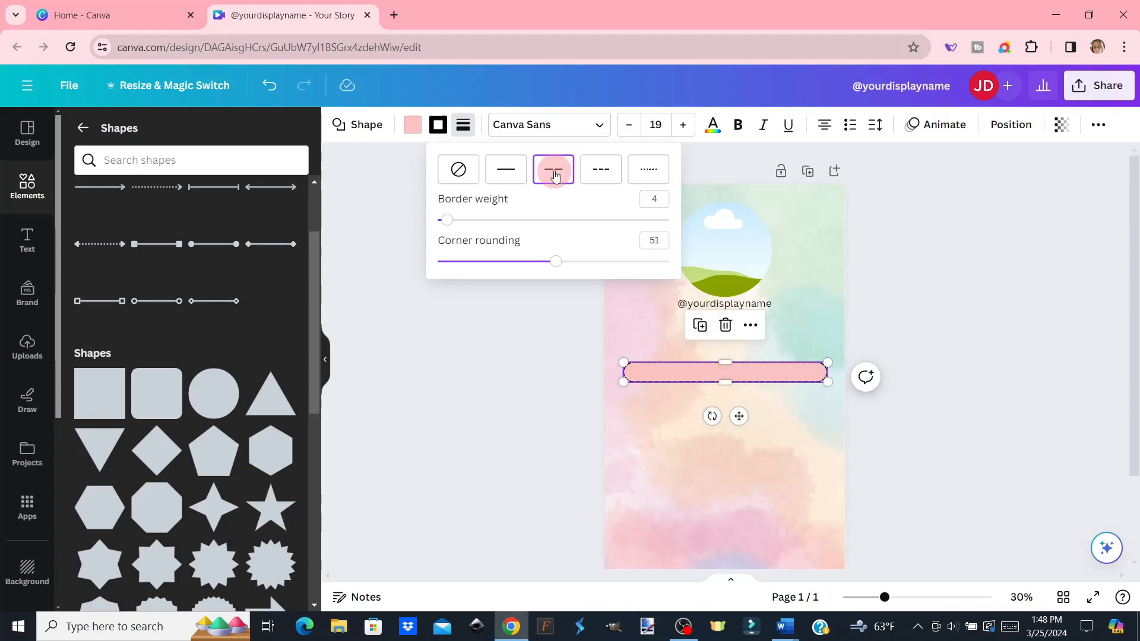
click(598, 174)
click(647, 174)
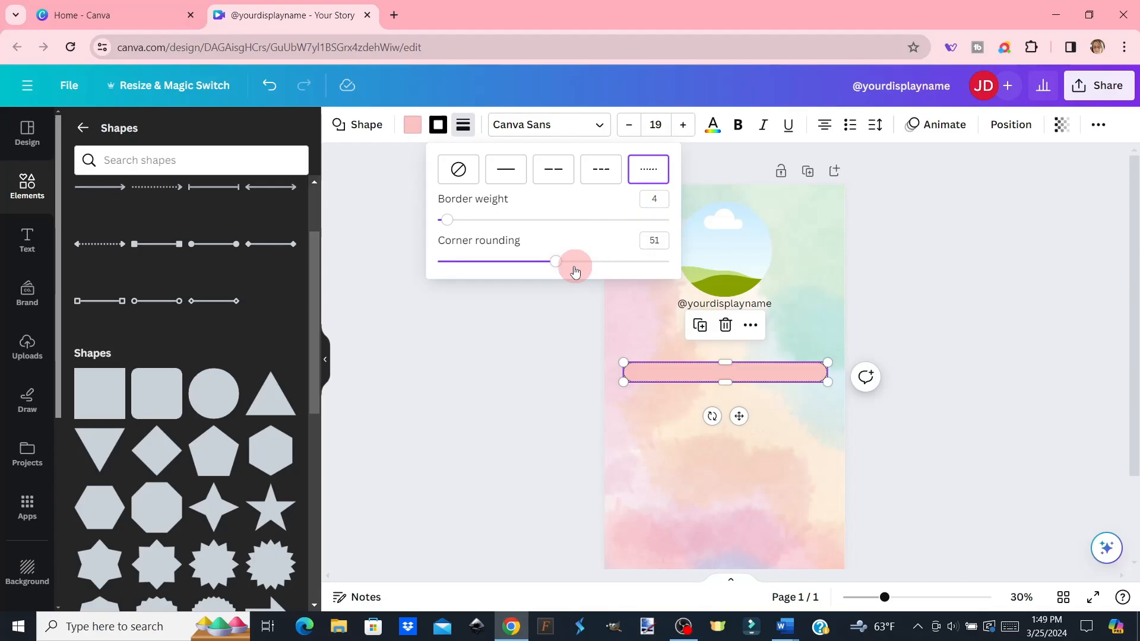
click(555, 172)
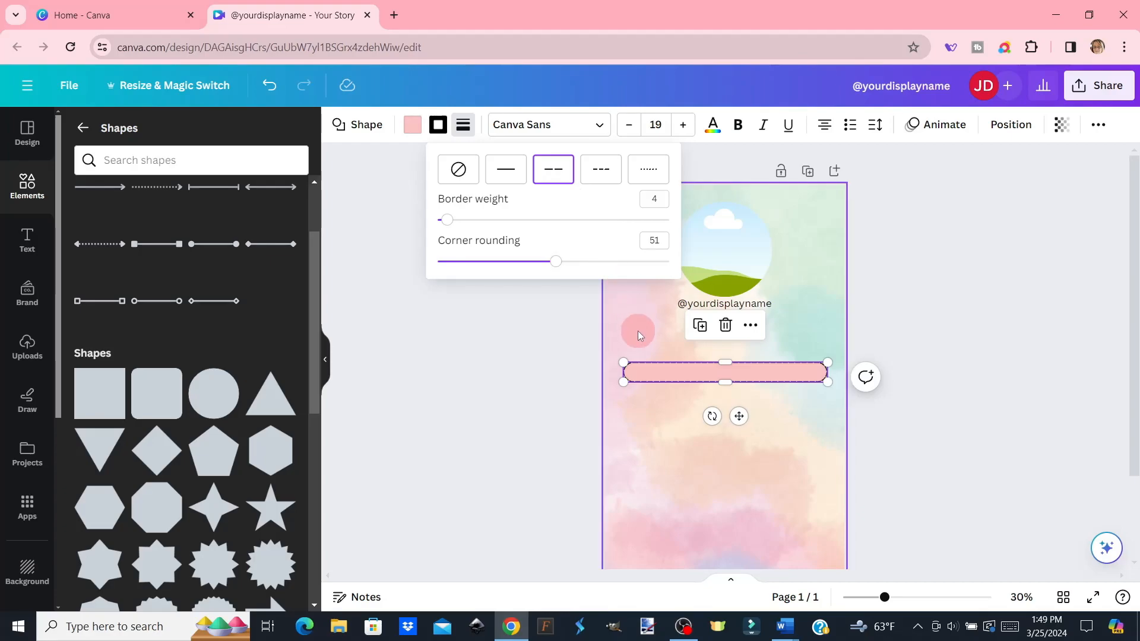
- Change the bar's dashed border colour to the custom purple #C024D4
click(438, 127)
click(438, 126)
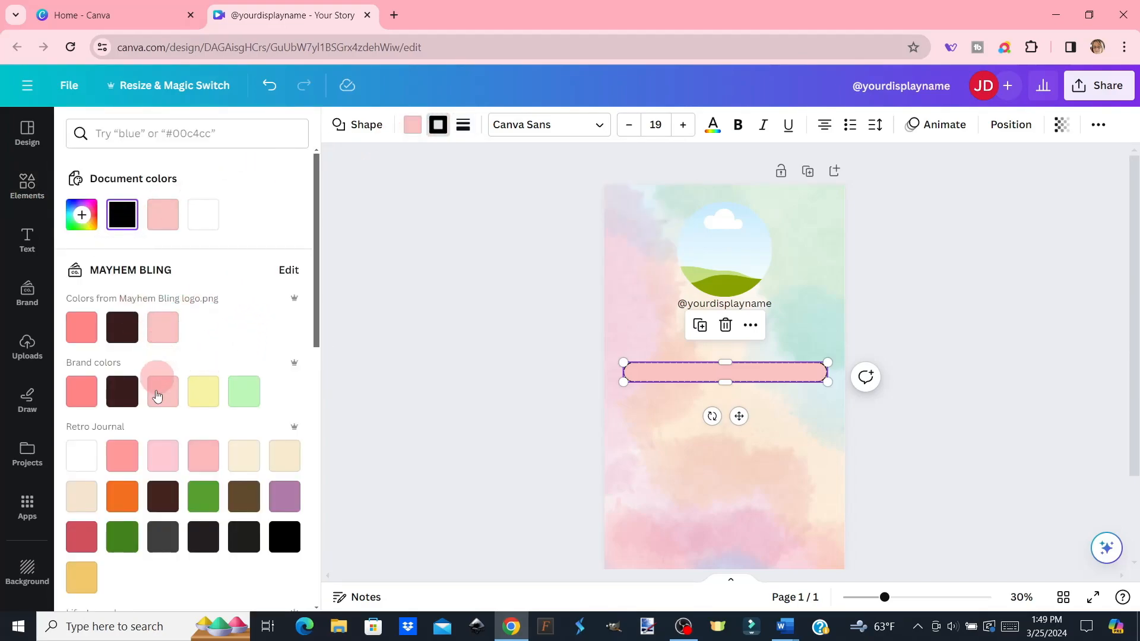
click(83, 215)
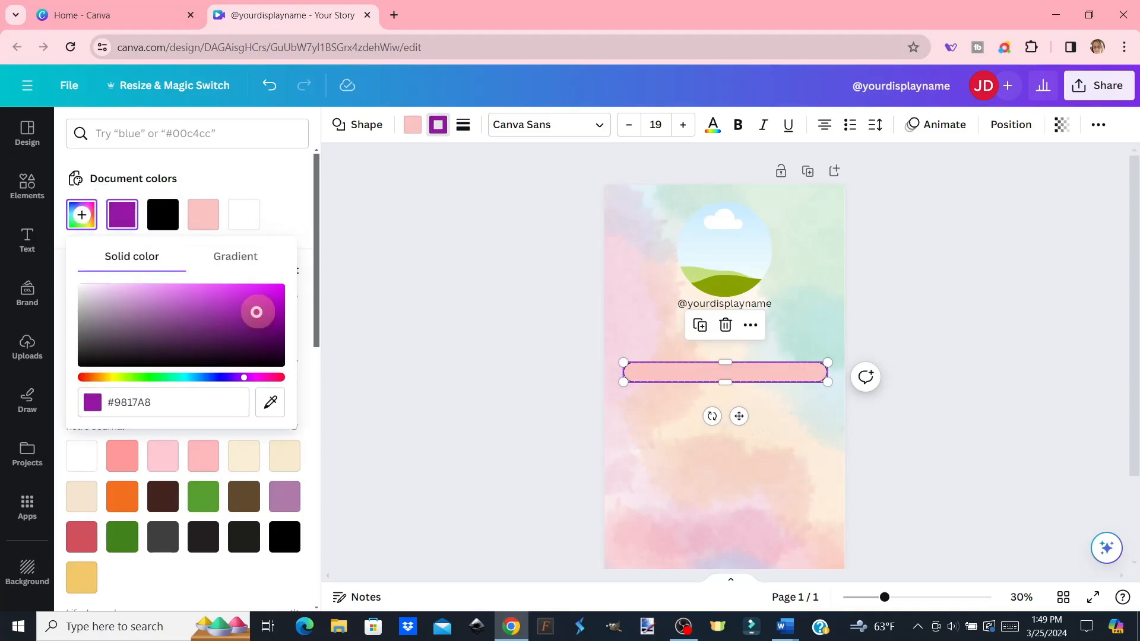
drag(257, 313, 250, 299)
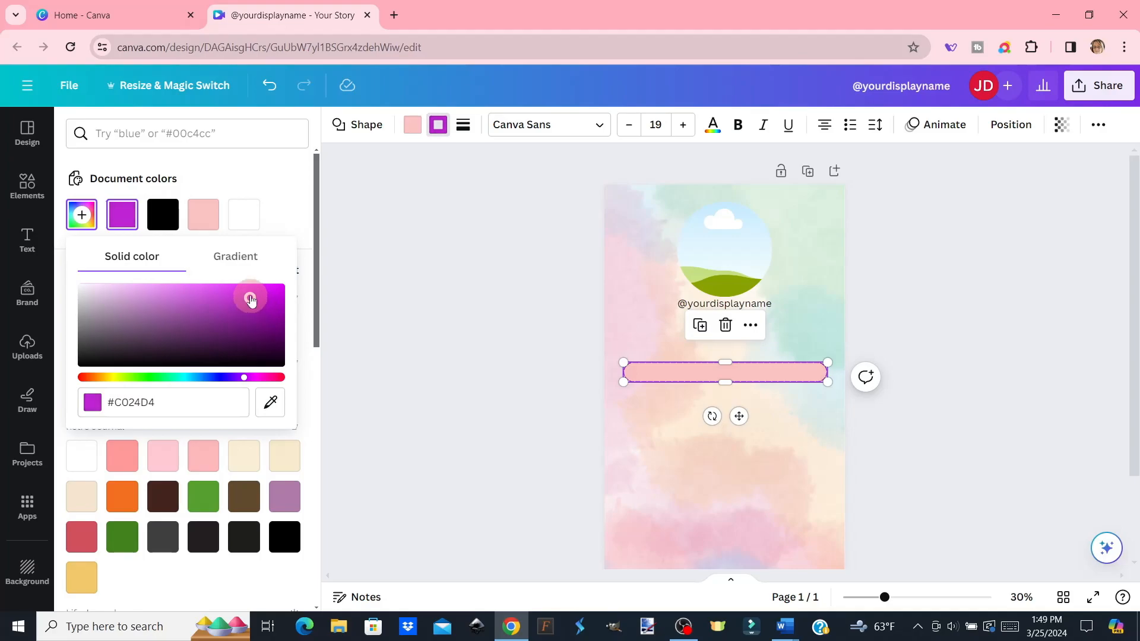
click(116, 221)
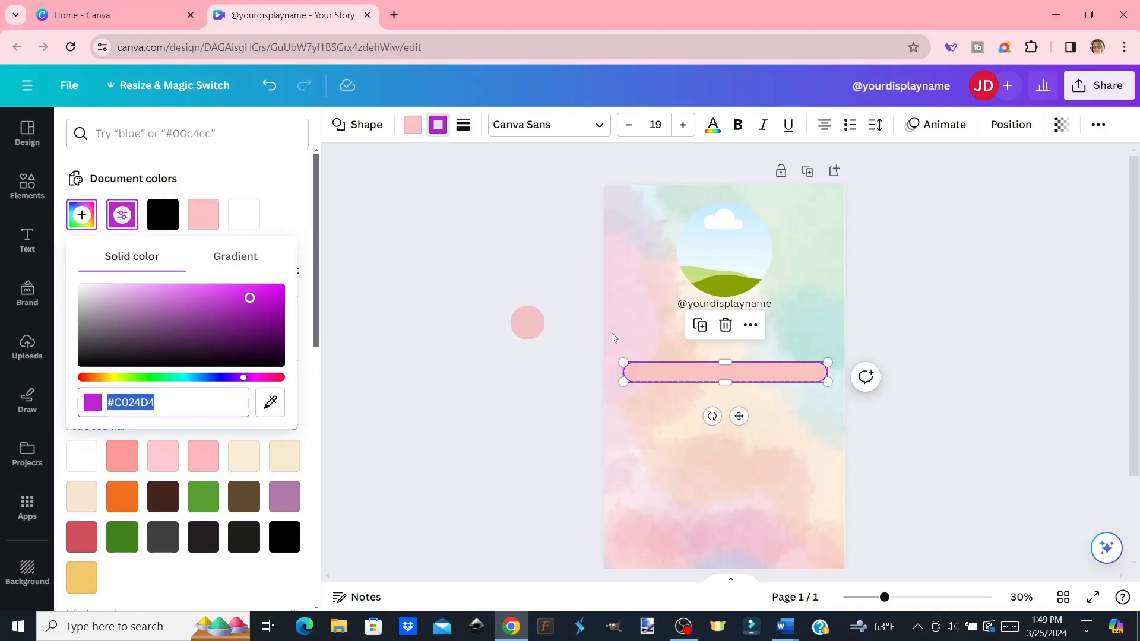
click(803, 442)
click(801, 443)
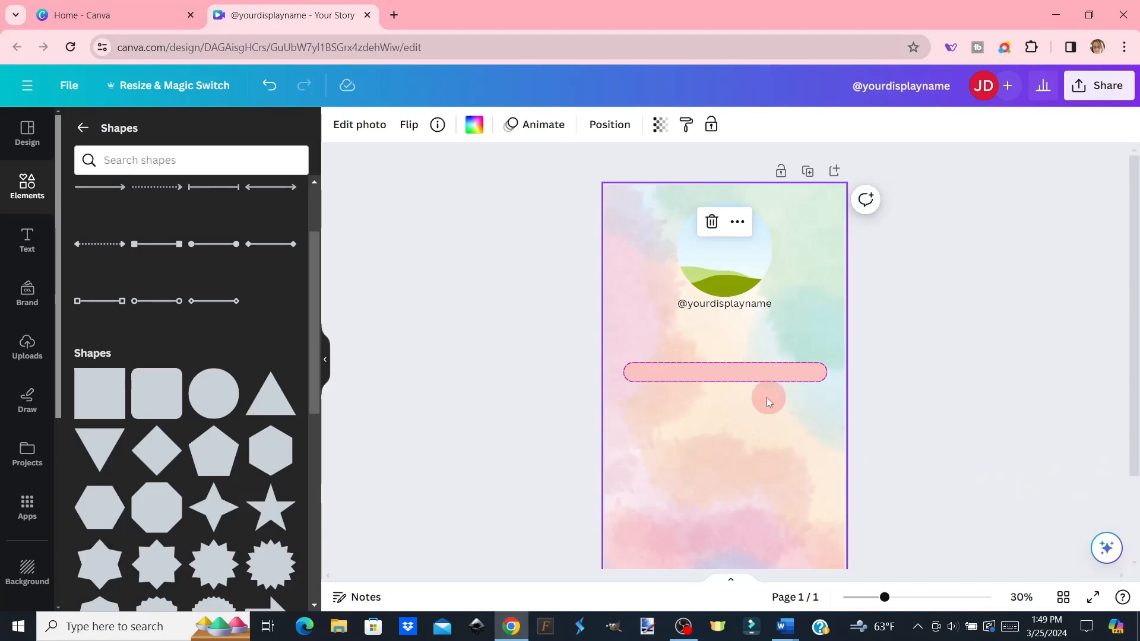
click(725, 376)
drag(738, 417, 741, 374)
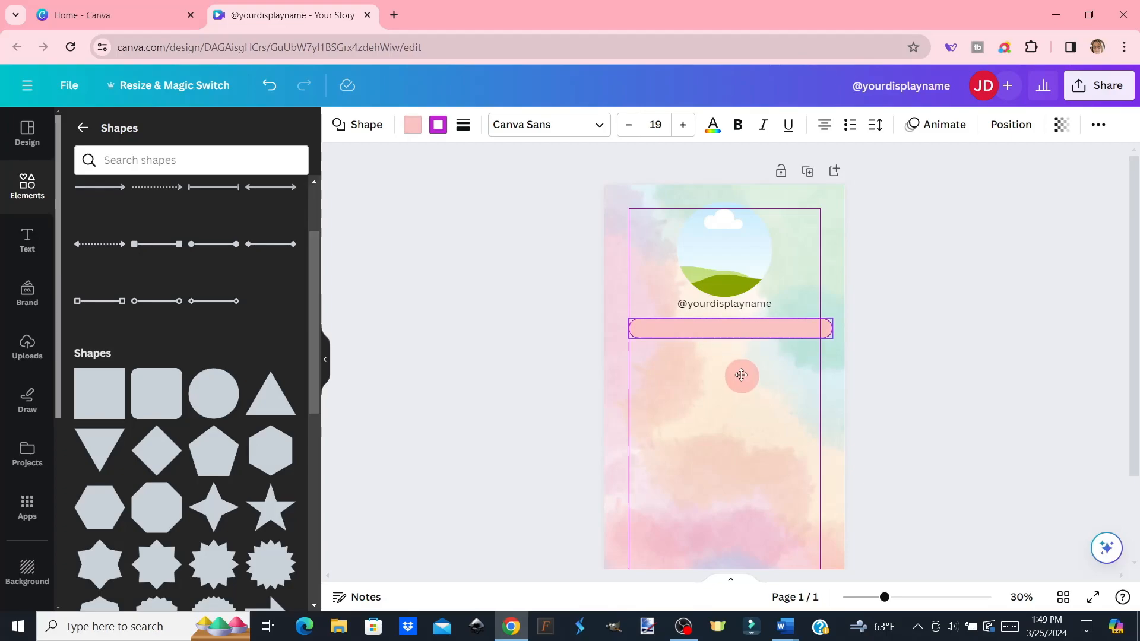
drag(741, 375, 738, 375)
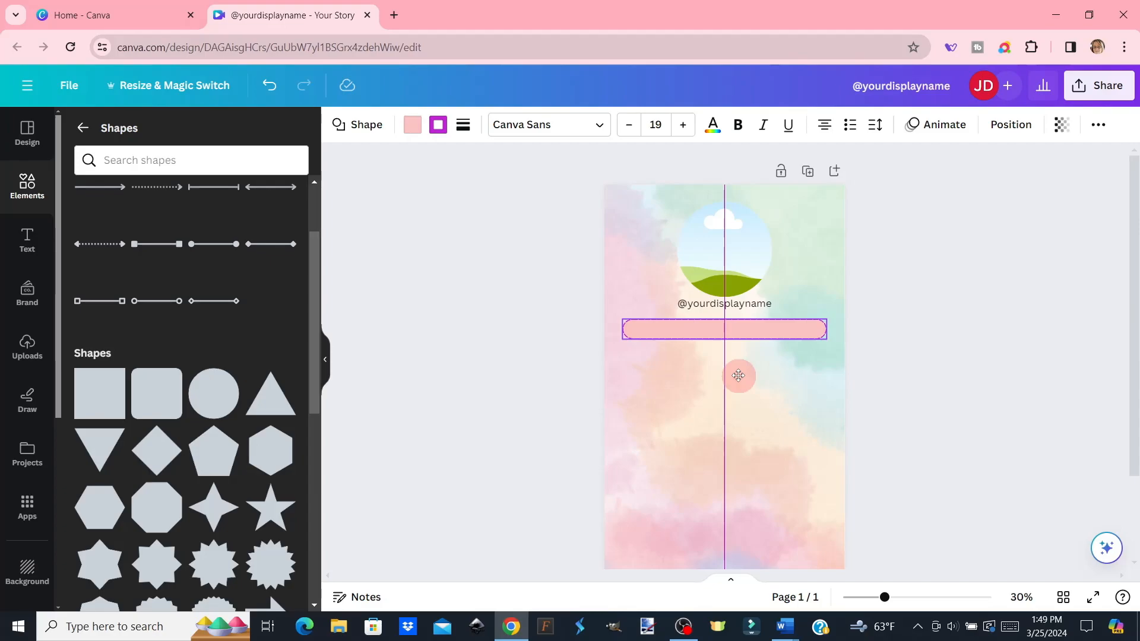
drag(739, 376, 737, 369)
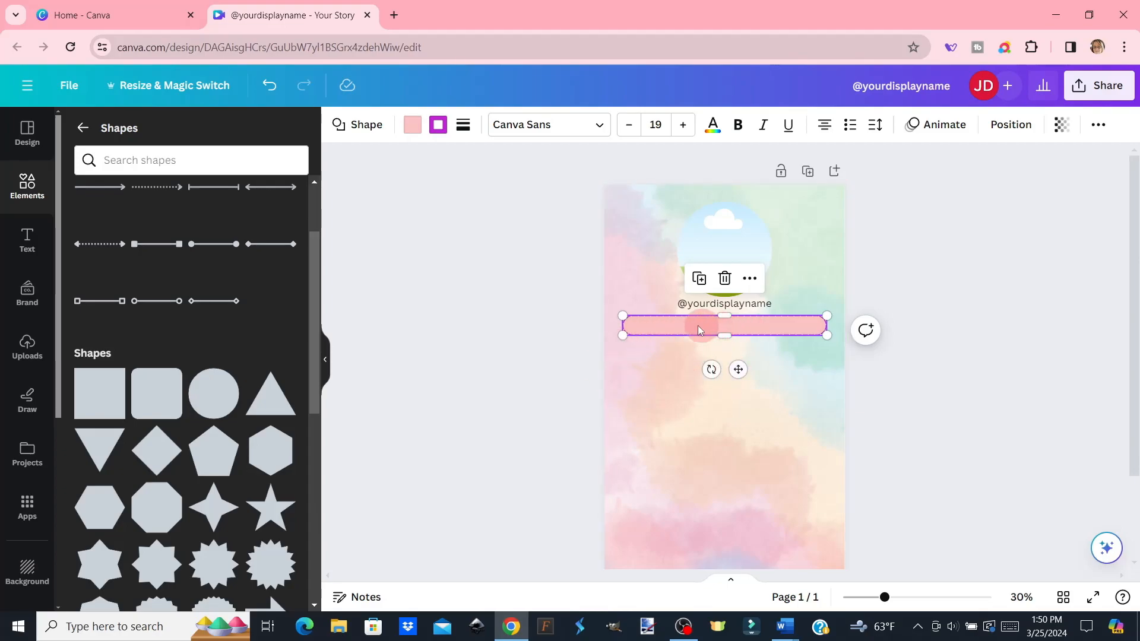
- Add a new text box reading "LINK" to the page
click(28, 252)
click(198, 176)
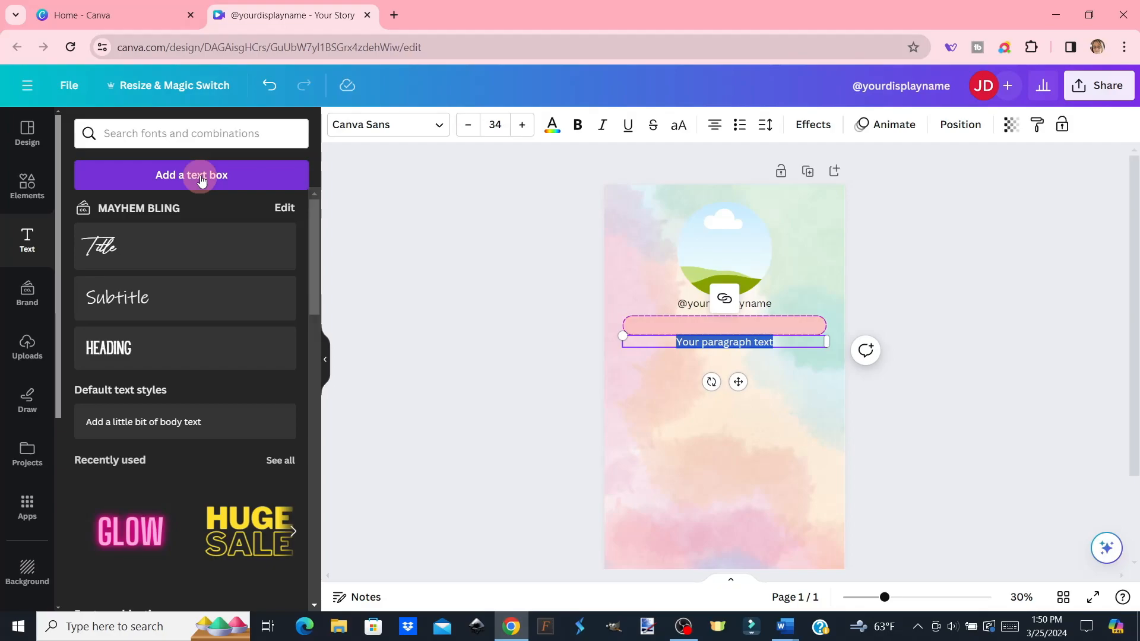
text(LINK)
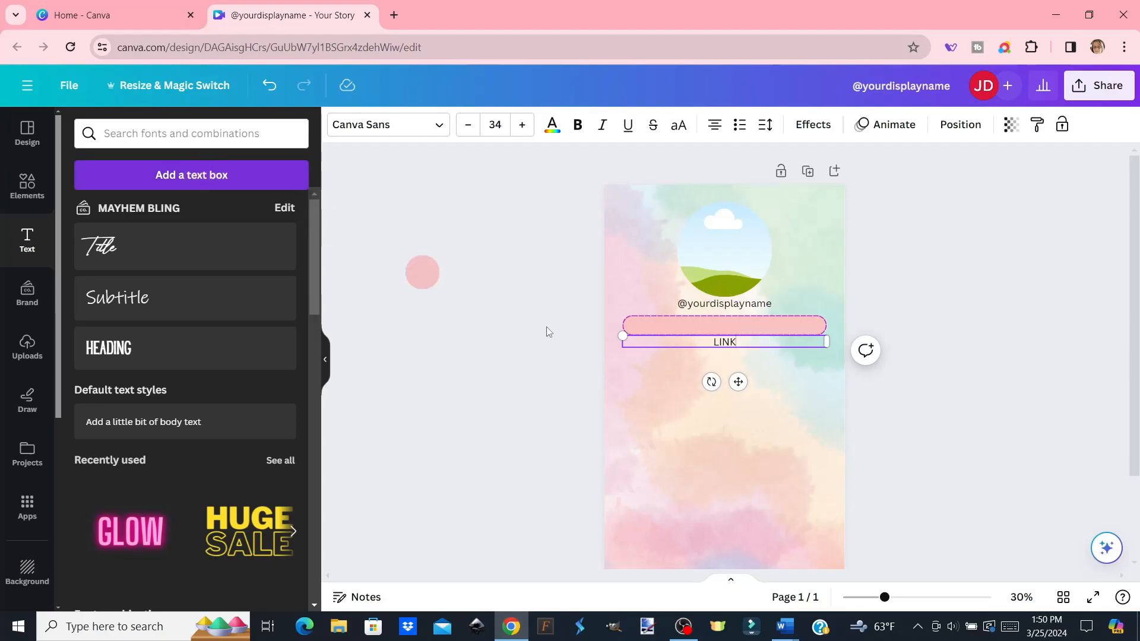
click(768, 455)
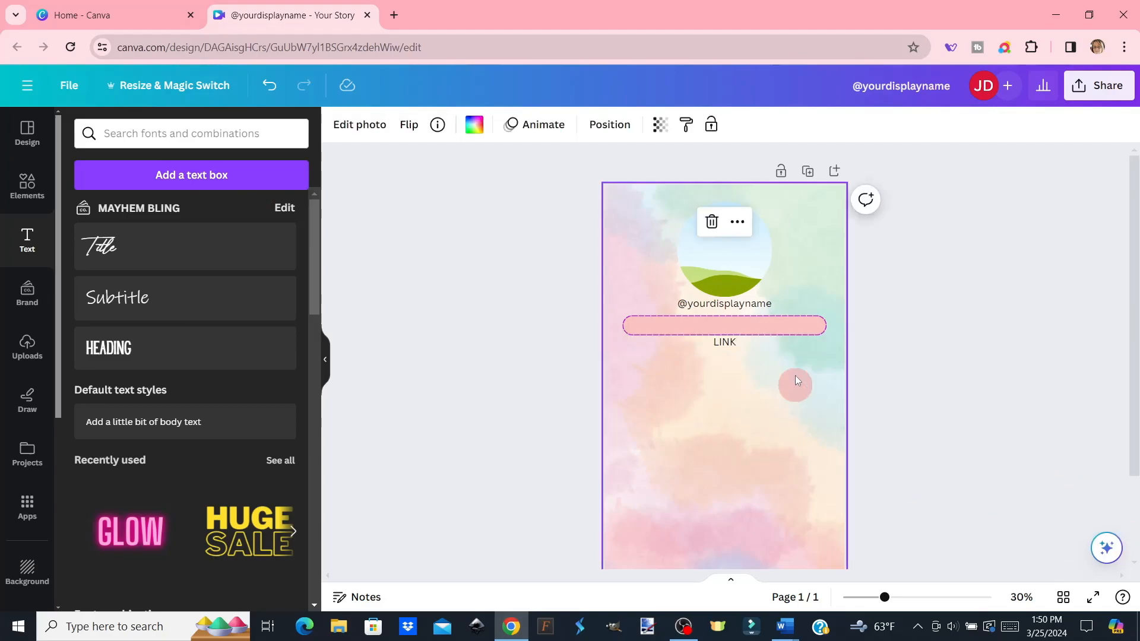
- Move the LINK text onto the bar so it is centred both horizontally and vertically
click(724, 344)
drag(738, 381, 740, 371)
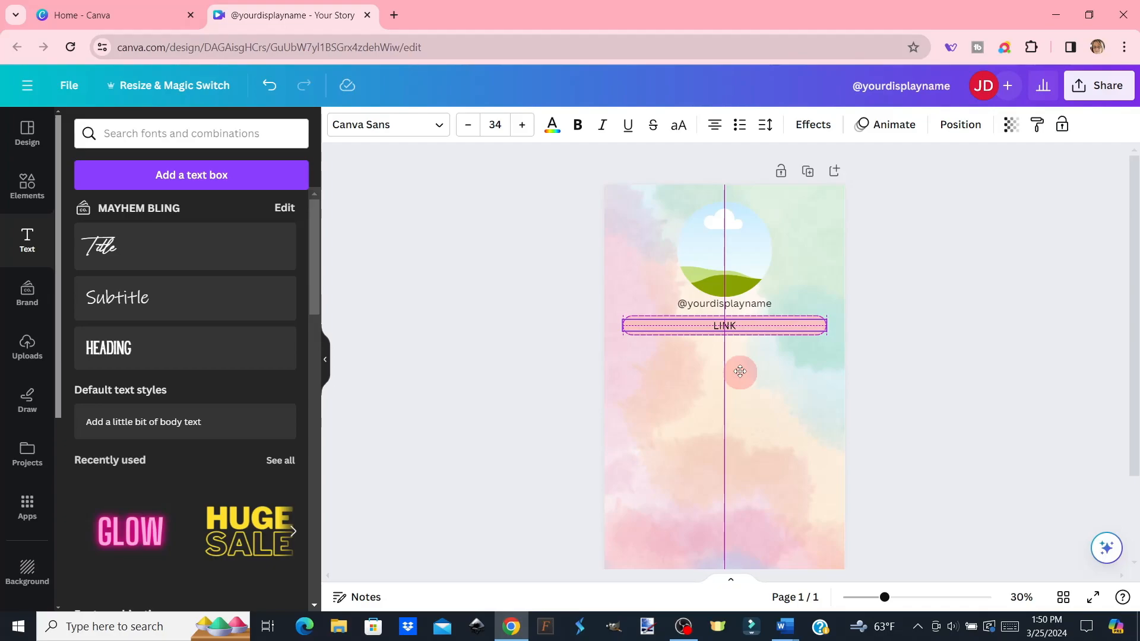
drag(740, 371, 740, 371)
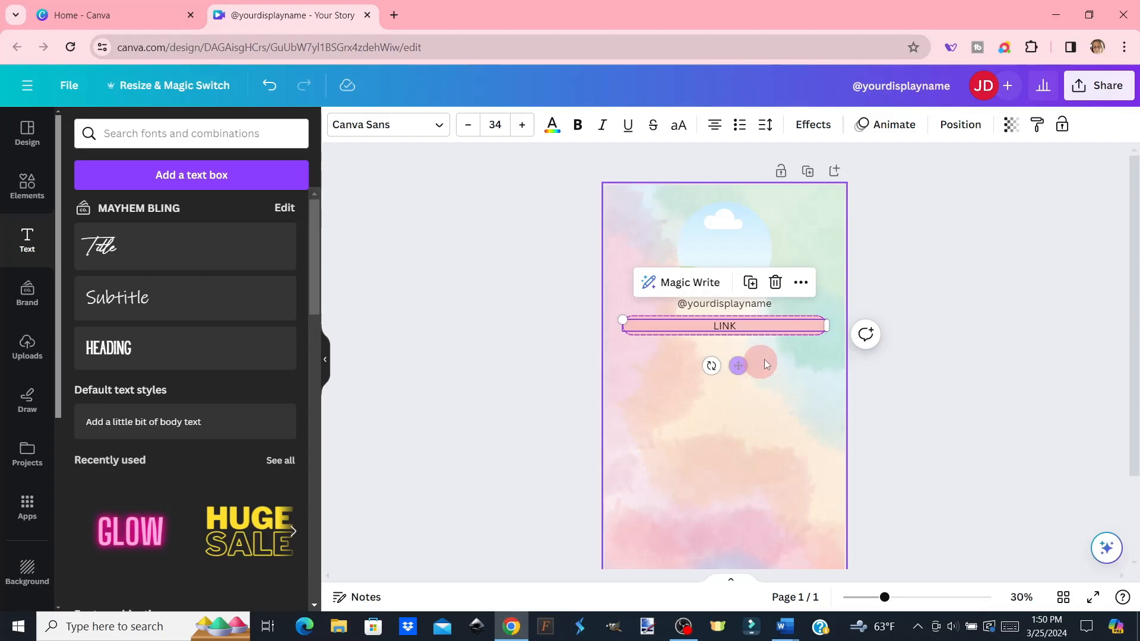
click(943, 420)
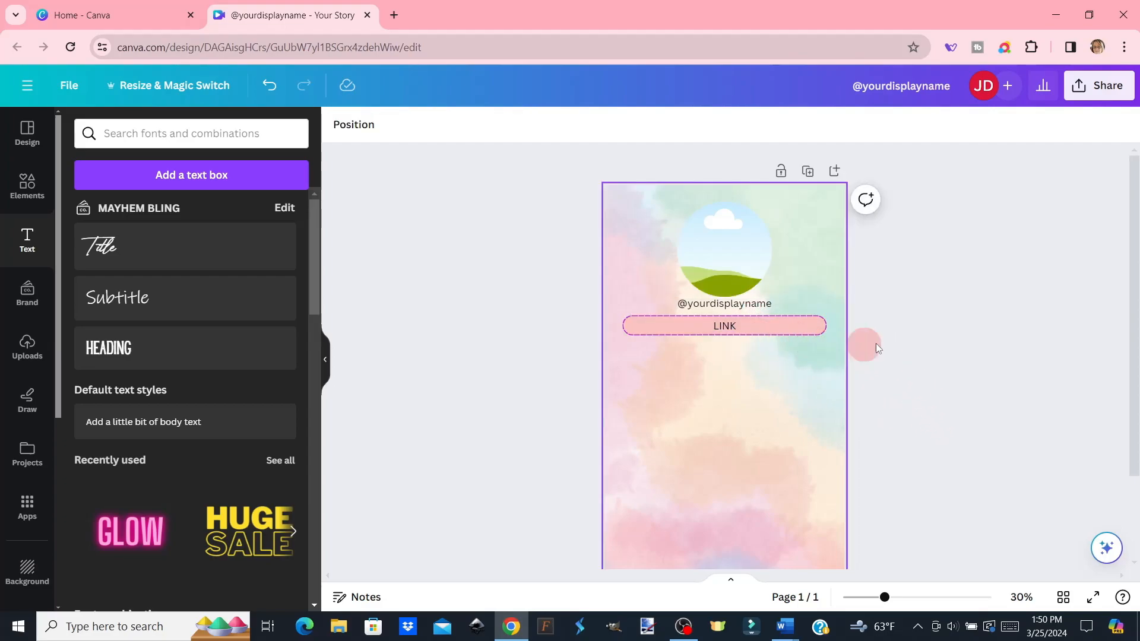
- Duplicate the bar together with its LINK text and place the copy centred below the original with a gap of about 28
drag(918, 311, 696, 344)
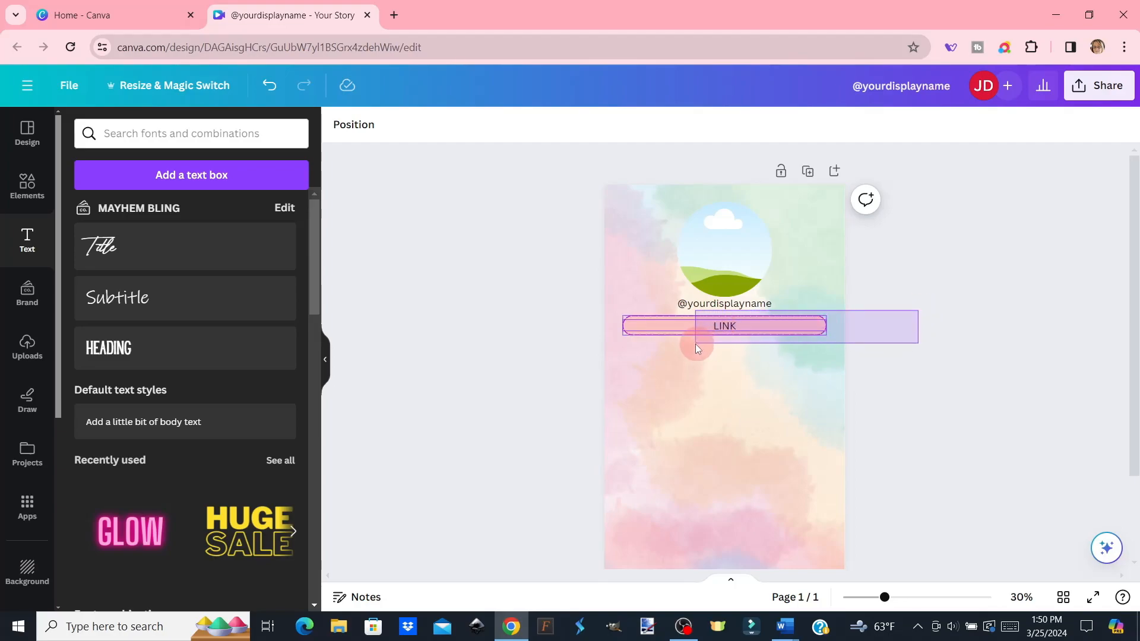
drag(696, 344, 695, 345)
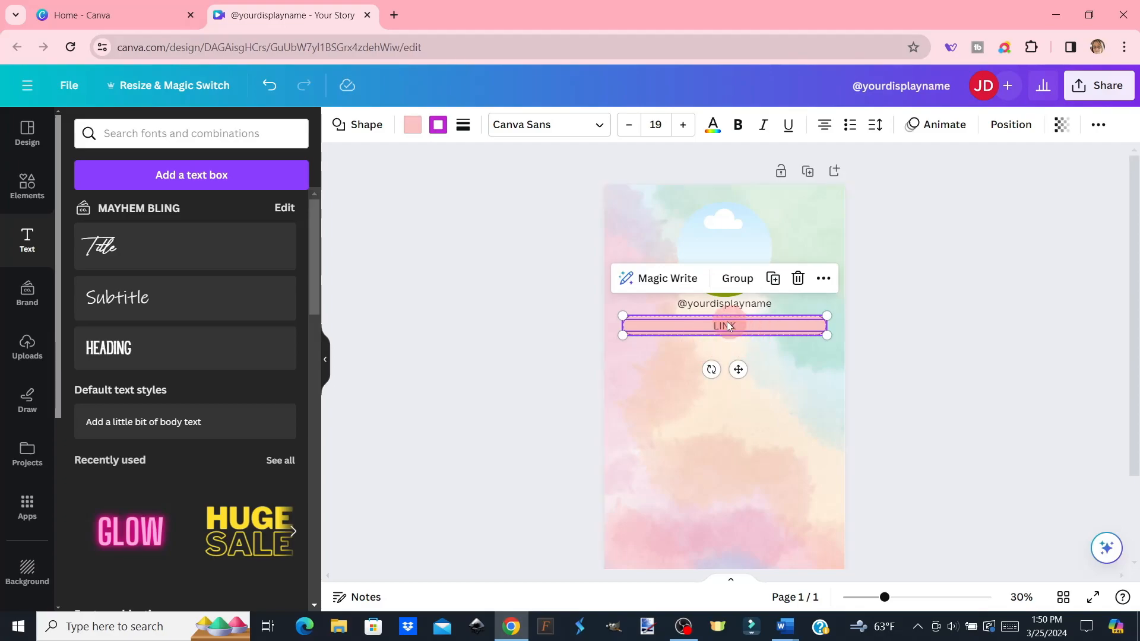
click(777, 285)
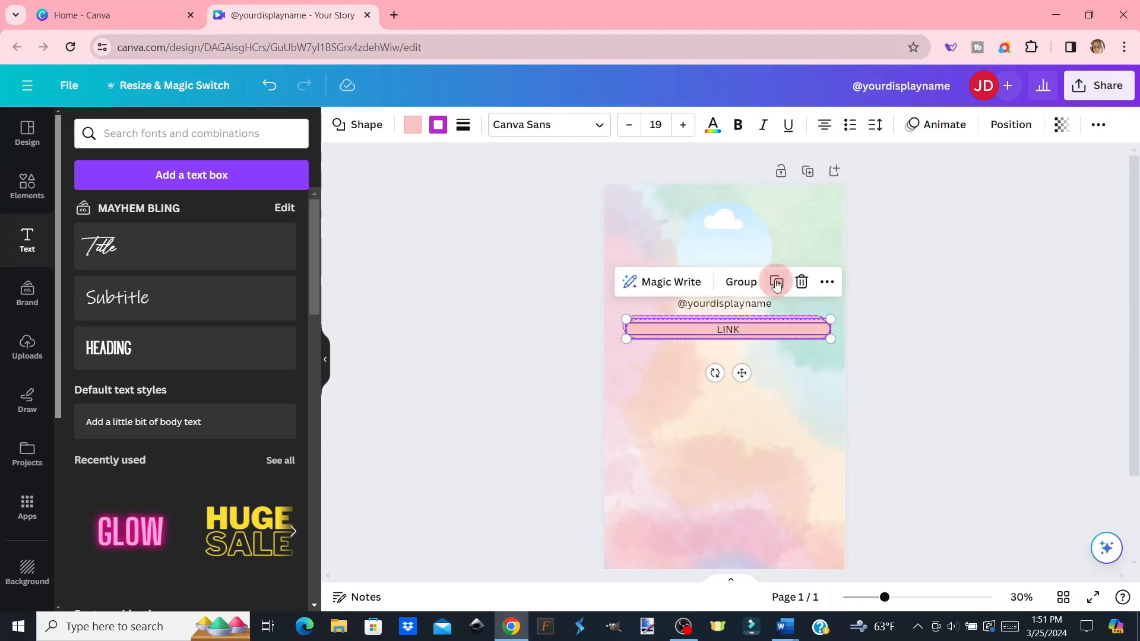
drag(742, 373, 742, 396)
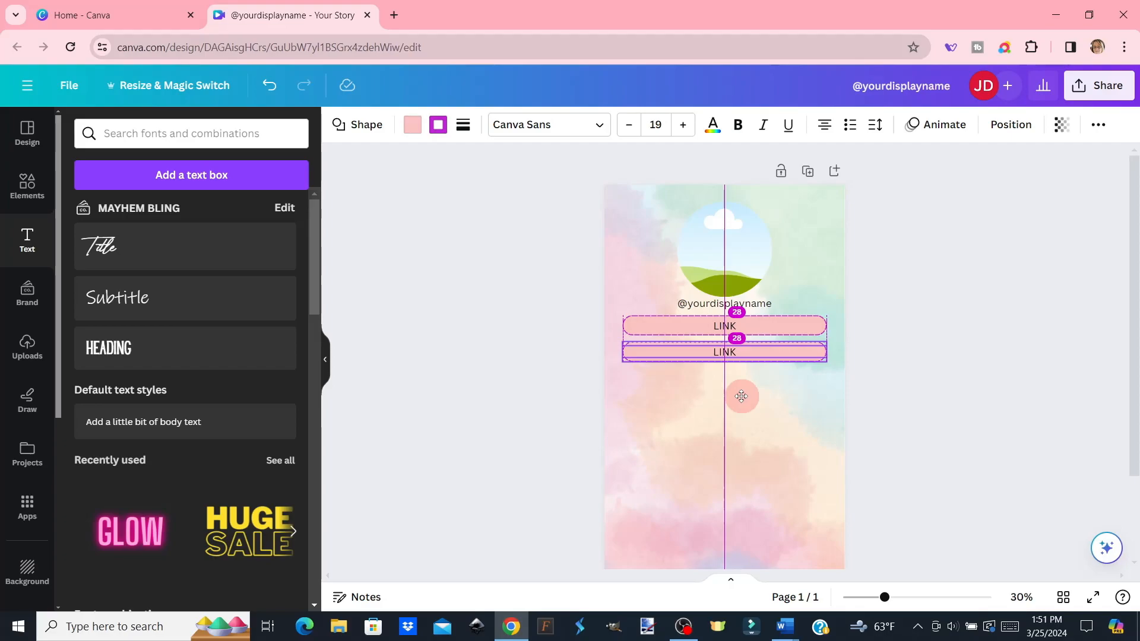
drag(741, 396, 742, 396)
drag(742, 396, 741, 396)
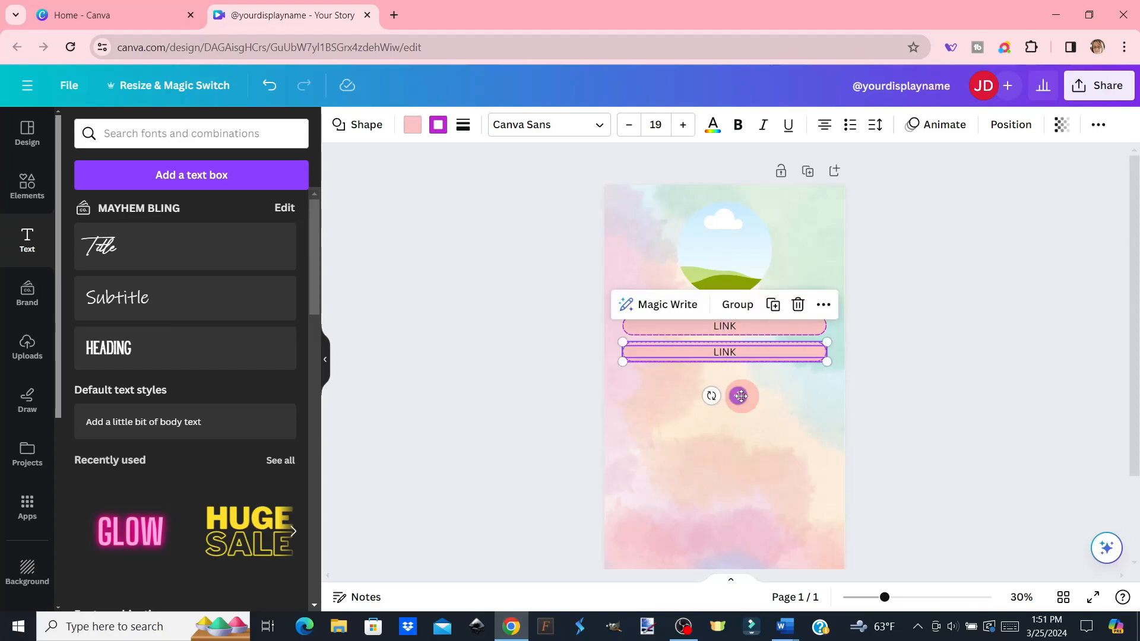
- Duplicate the LINK bar nine more times at the same spacing to fill the page down with eleven bars
click(774, 306)
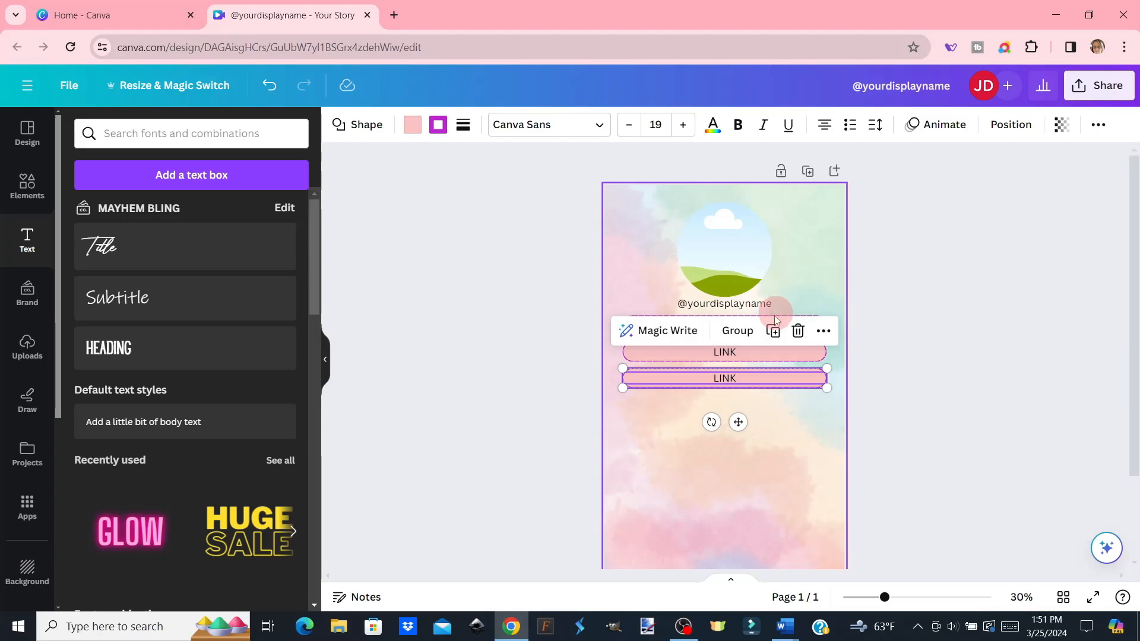
click(776, 334)
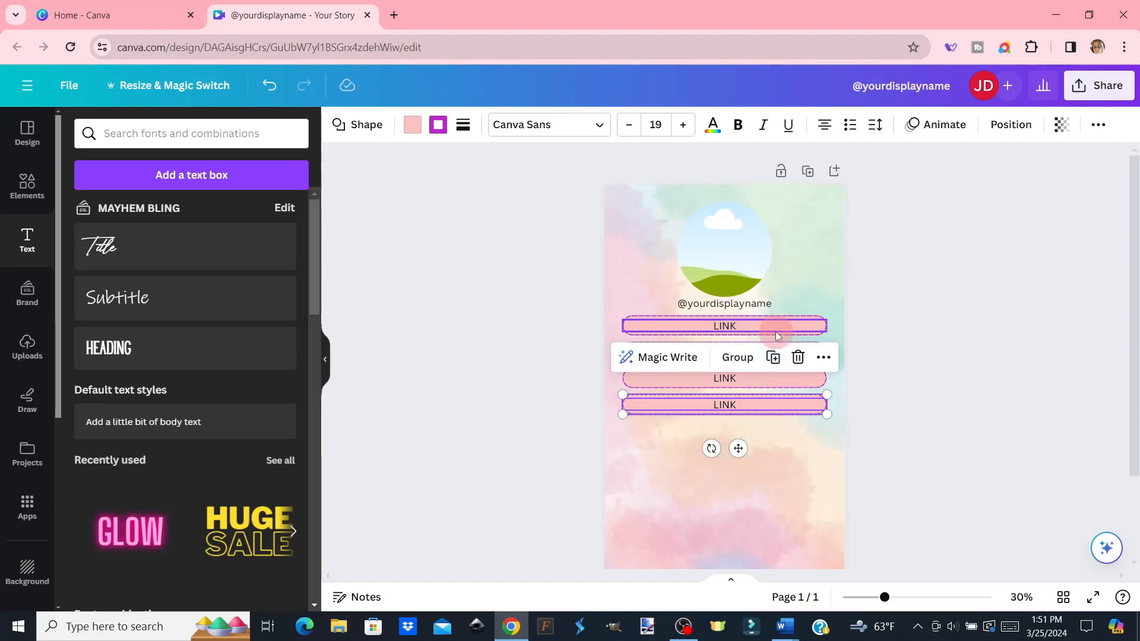
click(774, 357)
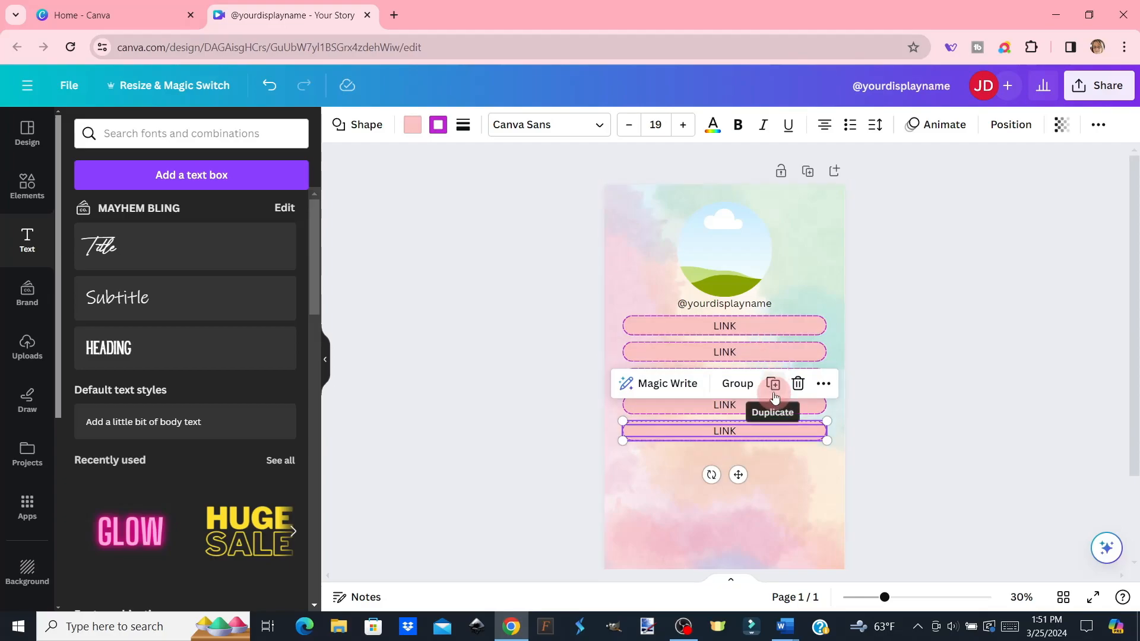
click(774, 390)
click(773, 414)
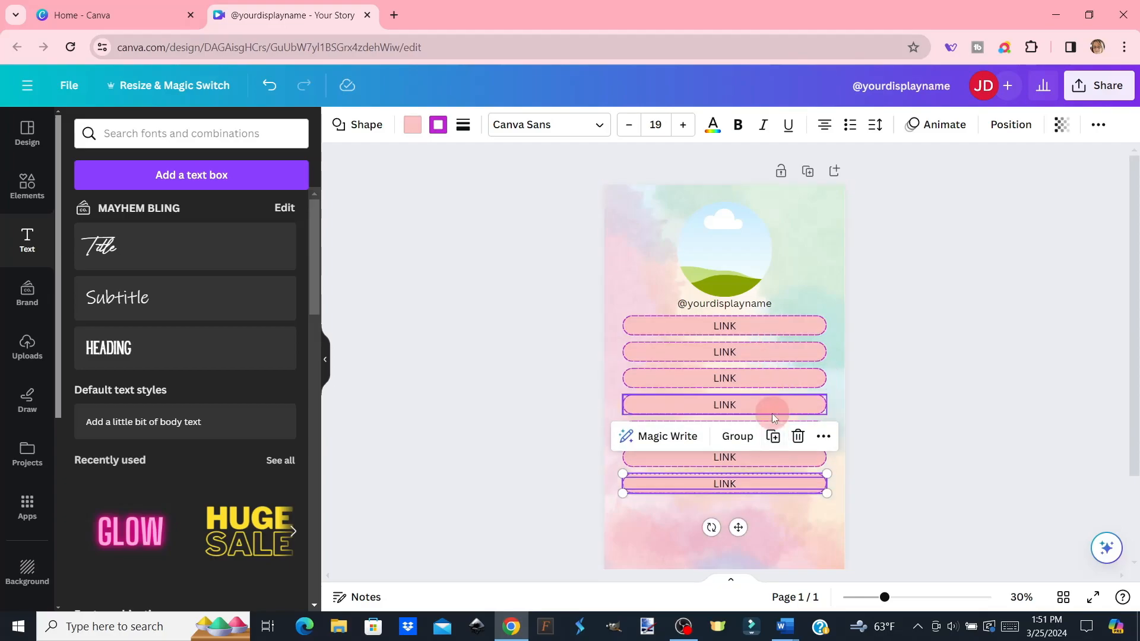
click(775, 443)
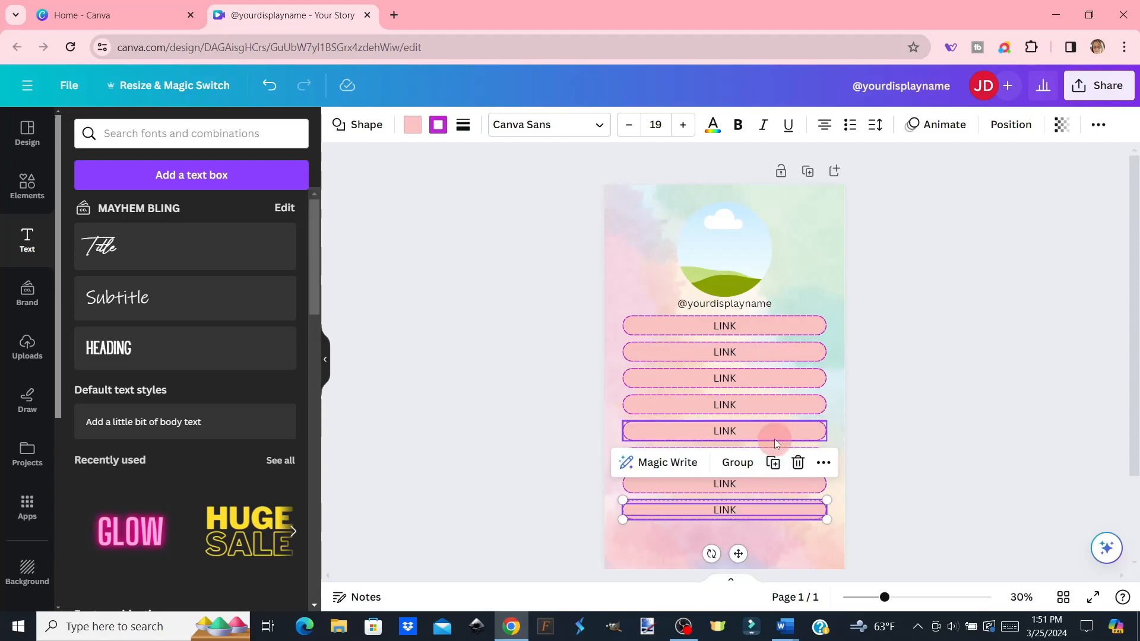
click(775, 467)
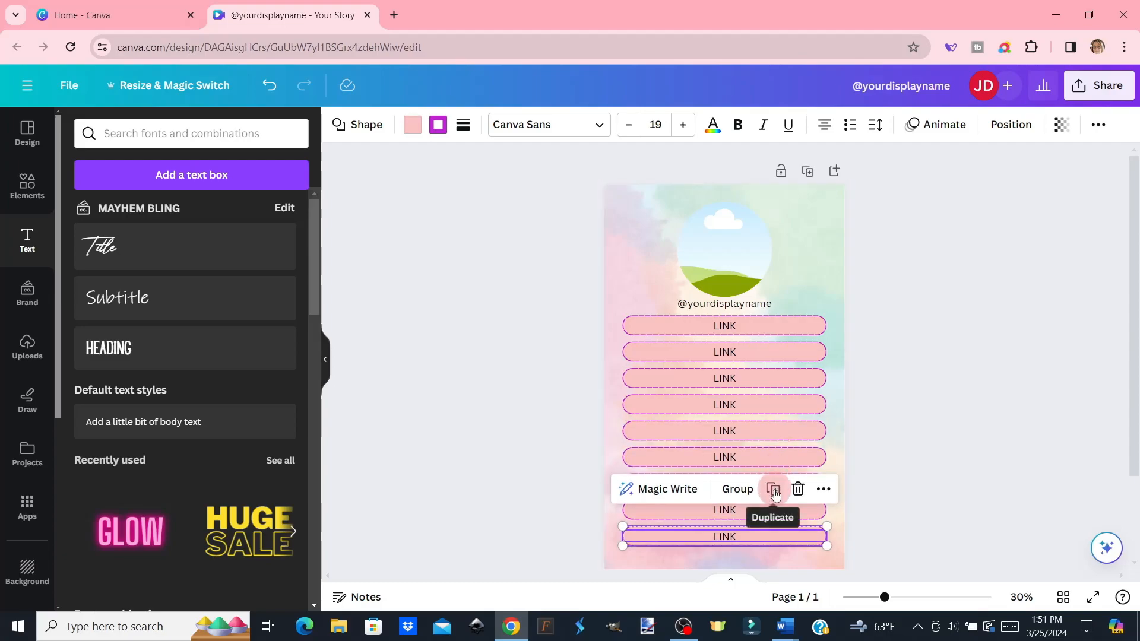
click(775, 491)
scroll(962, 348, down, 2)
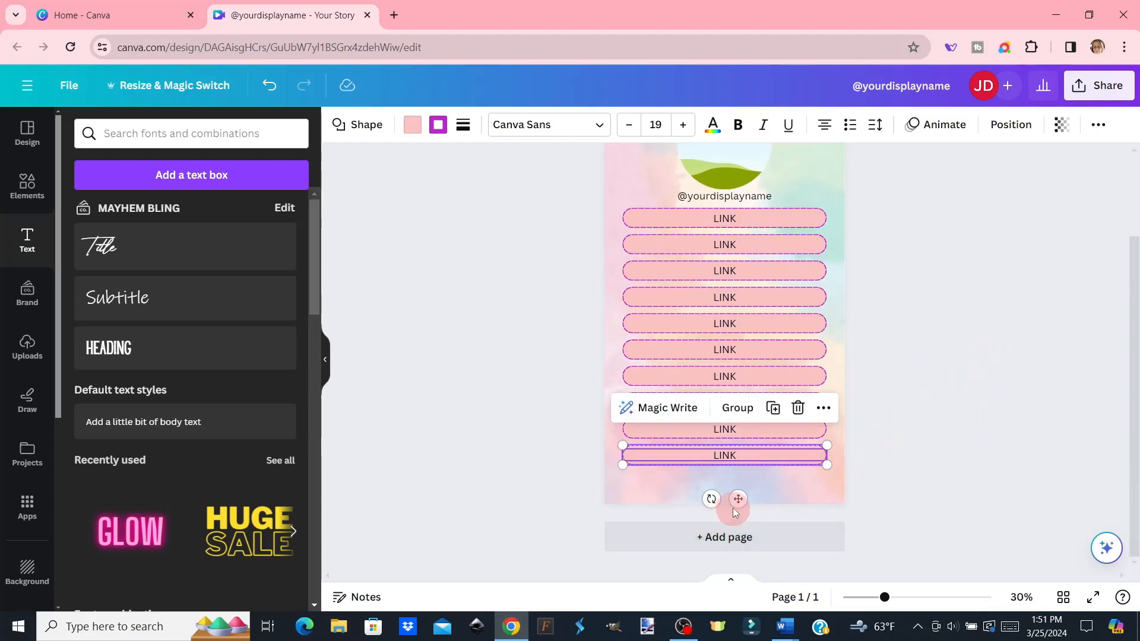
click(774, 409)
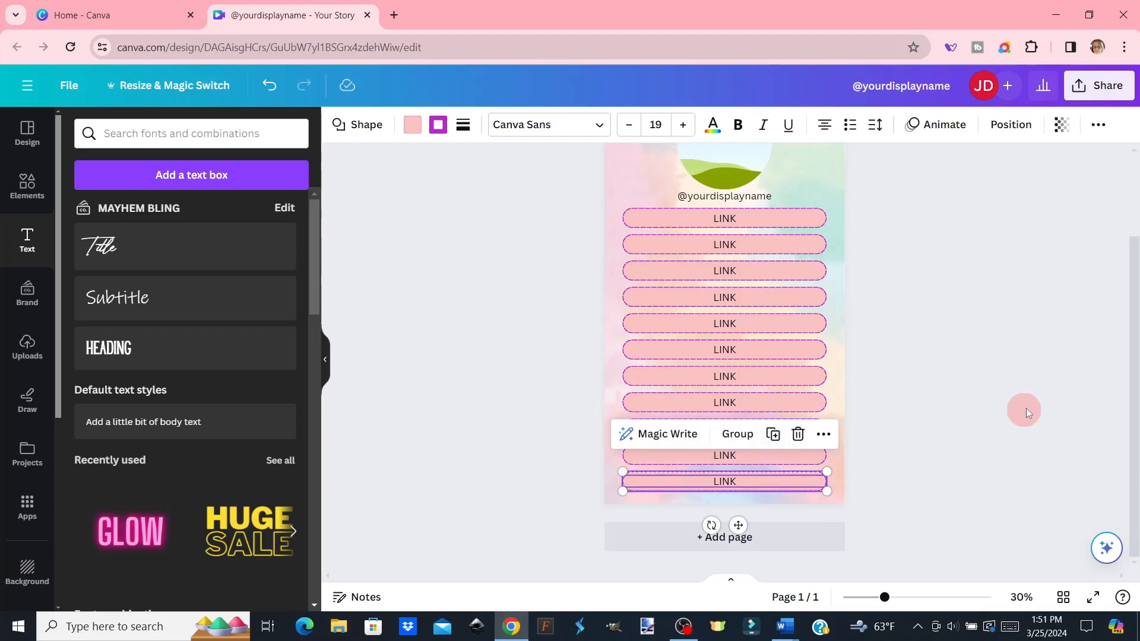
click(1022, 413)
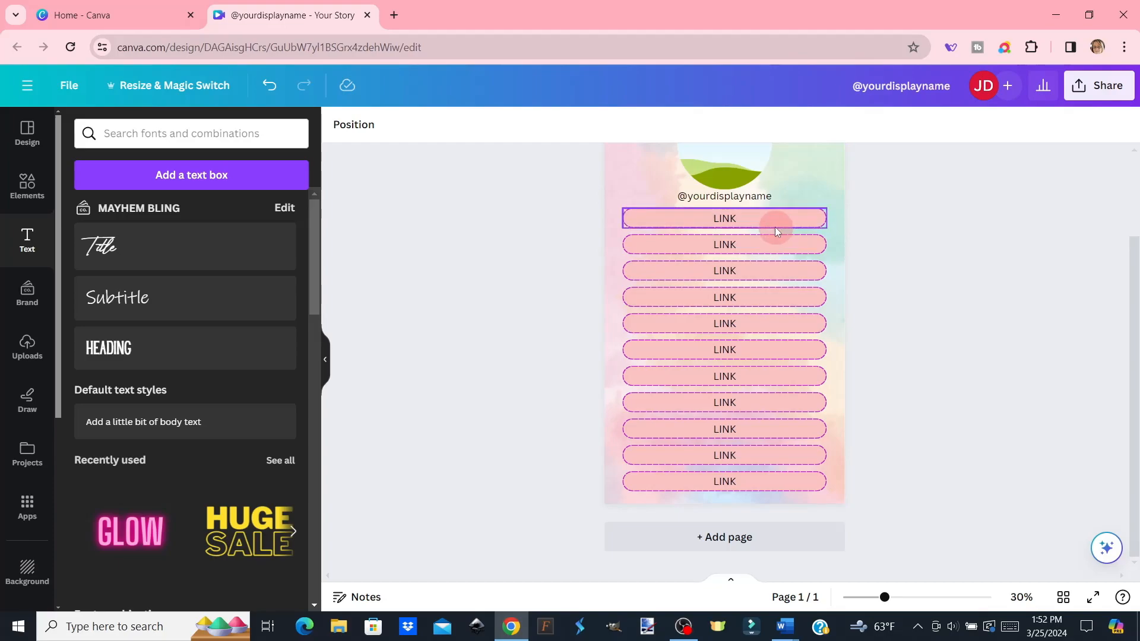
- Replace the text on the first bar with "Freebie" and on the second bar with "Instagram"
click(735, 222)
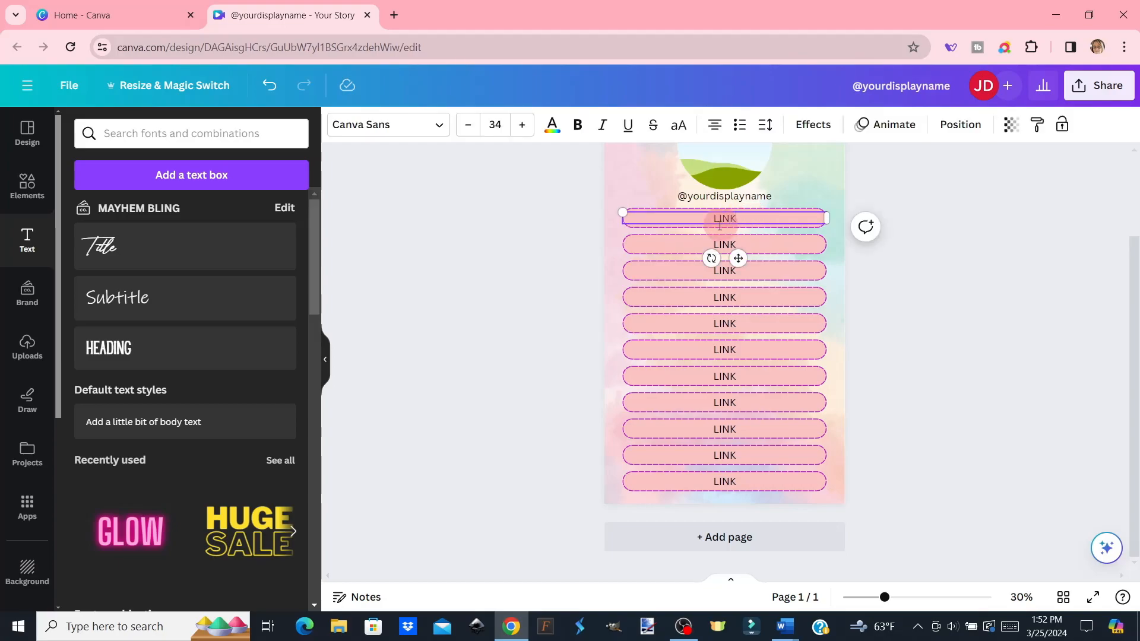
click(739, 224)
drag(739, 224, 713, 222)
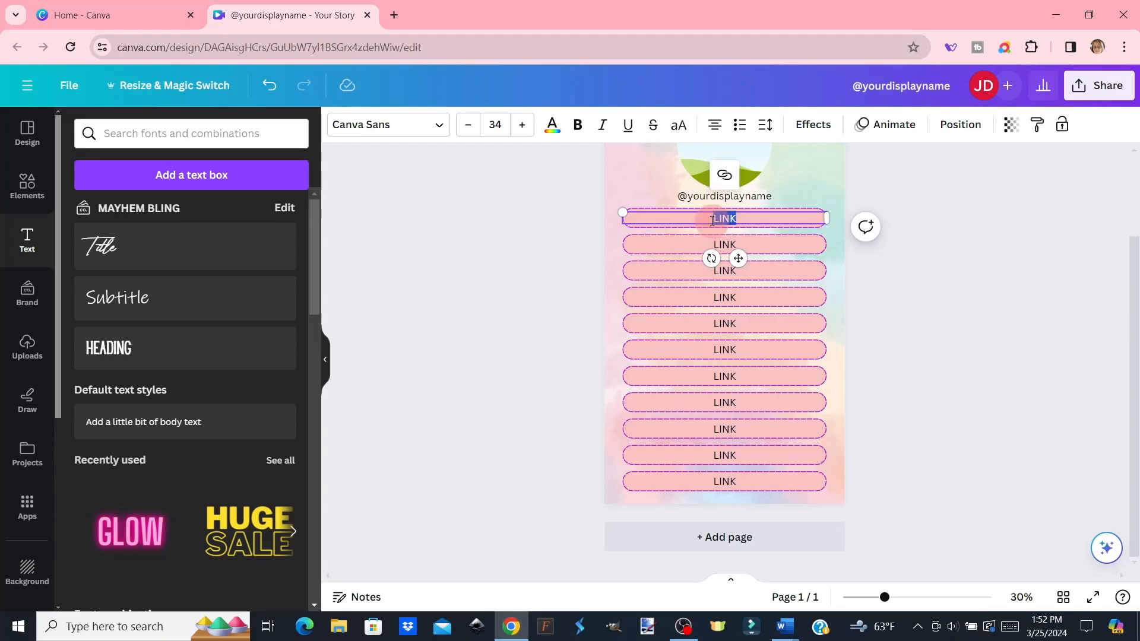
click(712, 220)
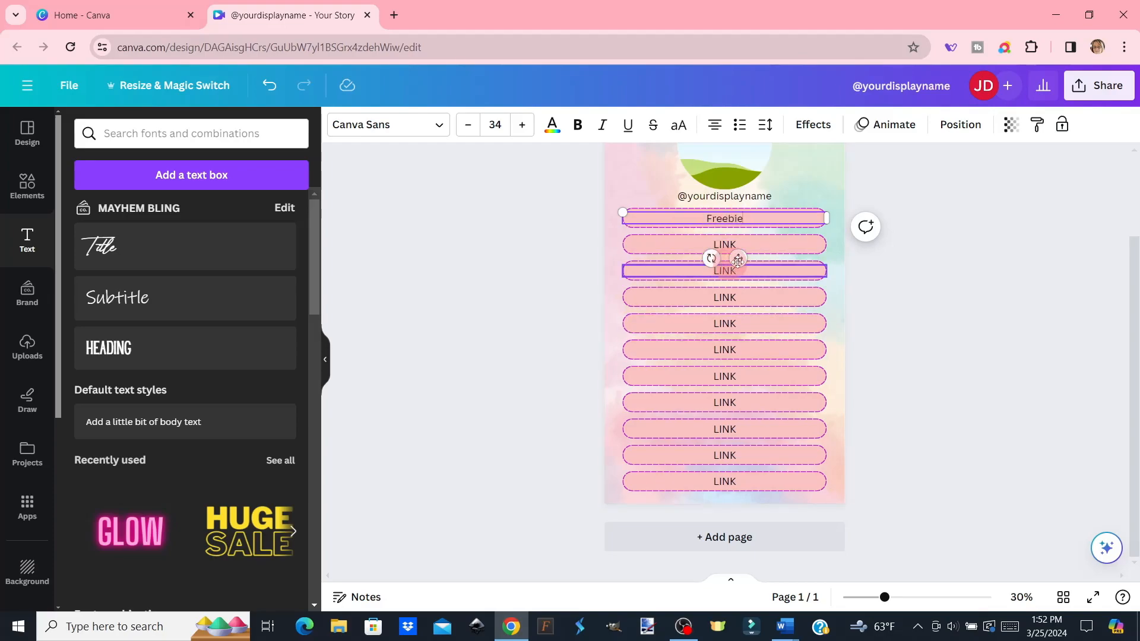
click(738, 244)
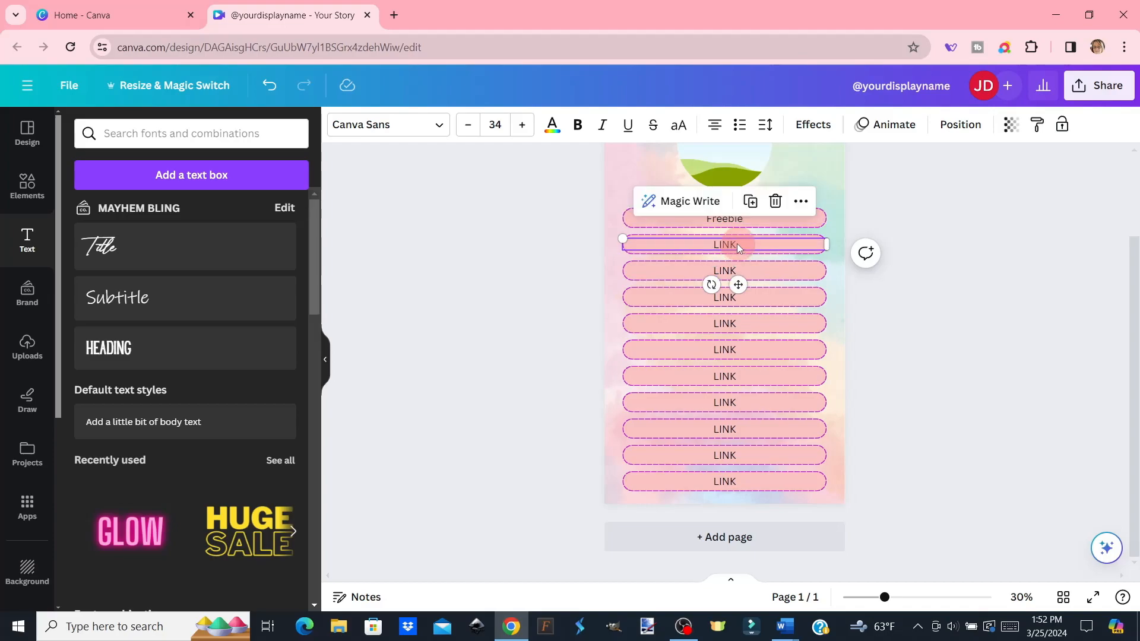
click(738, 244)
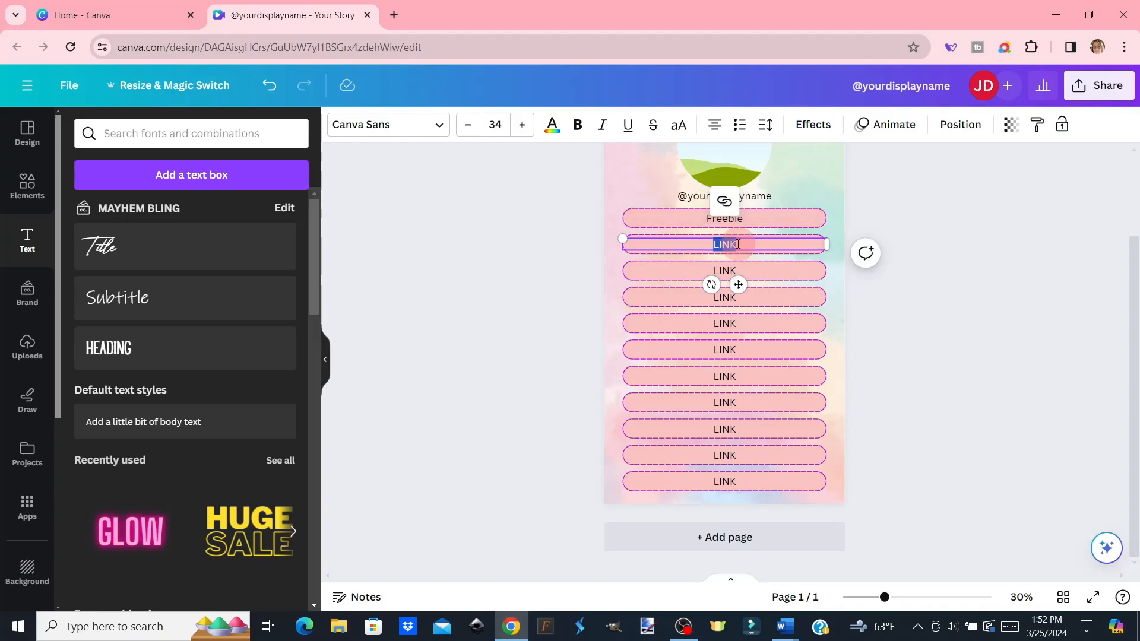
text(Instagram)
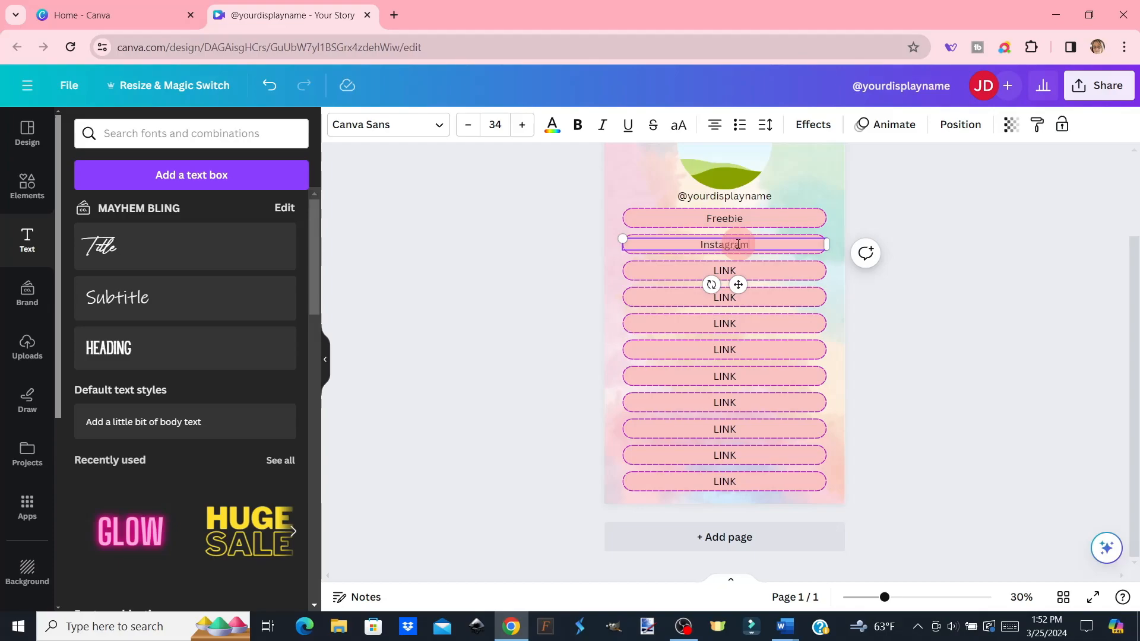
- Relabel the third bar "Facebook" and the fourth bar "Website"
click(722, 272)
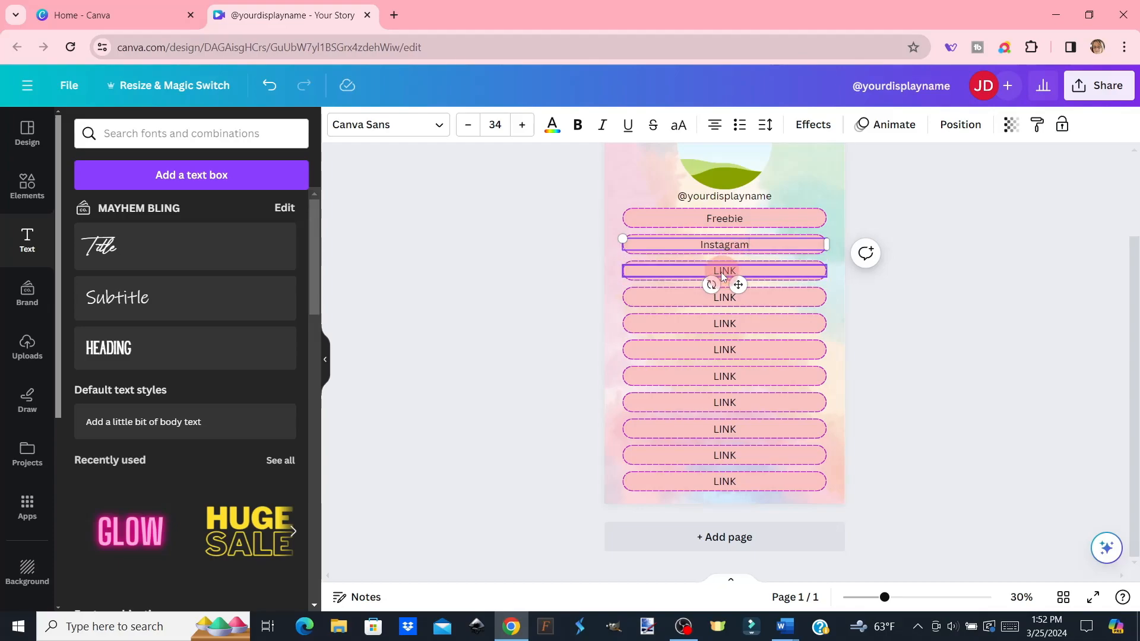
click(722, 272)
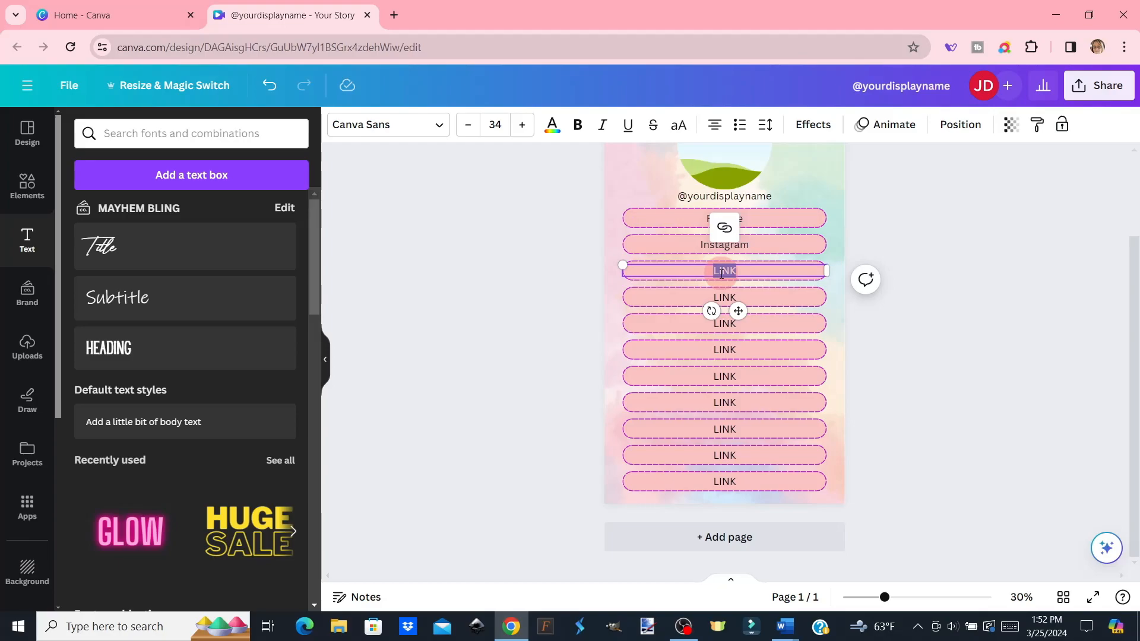
text(Facebook)
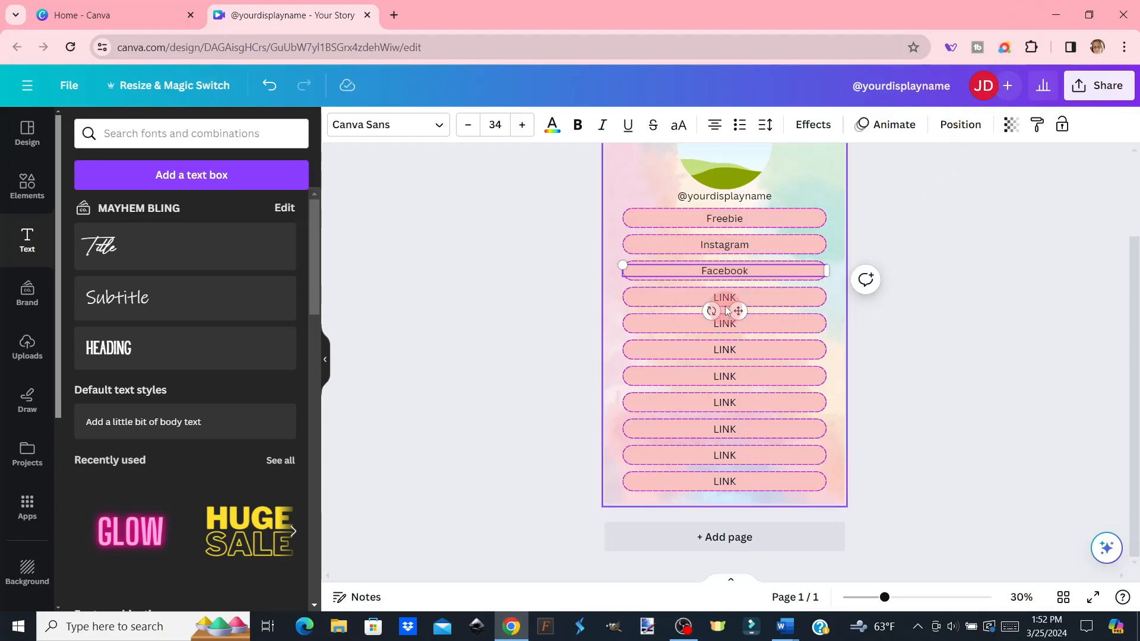
double_click(726, 298)
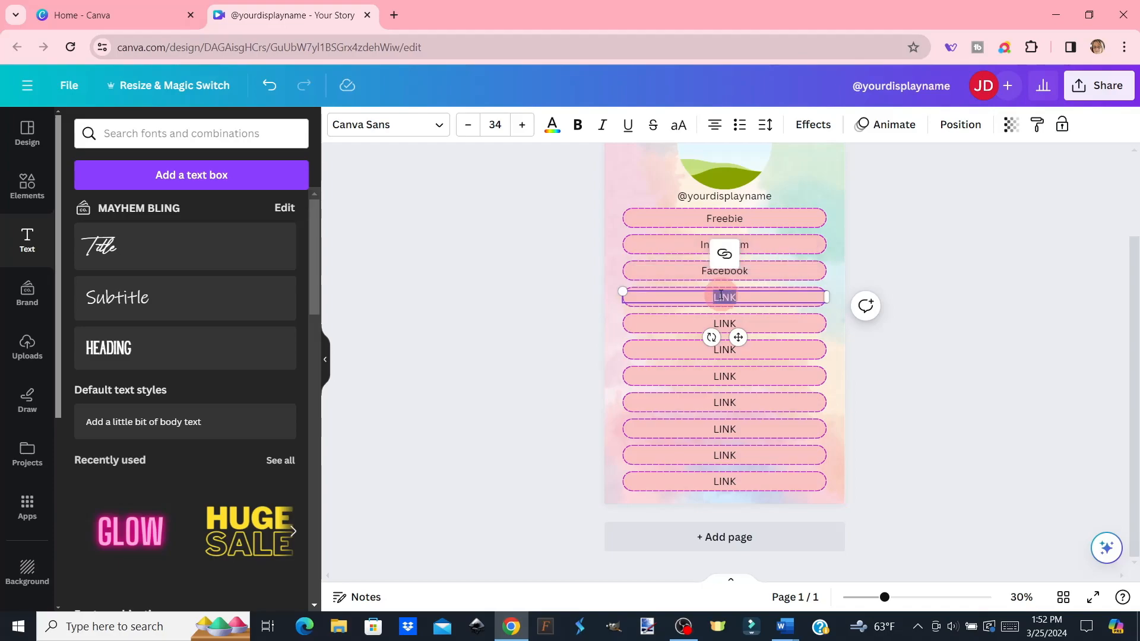
text(Website)
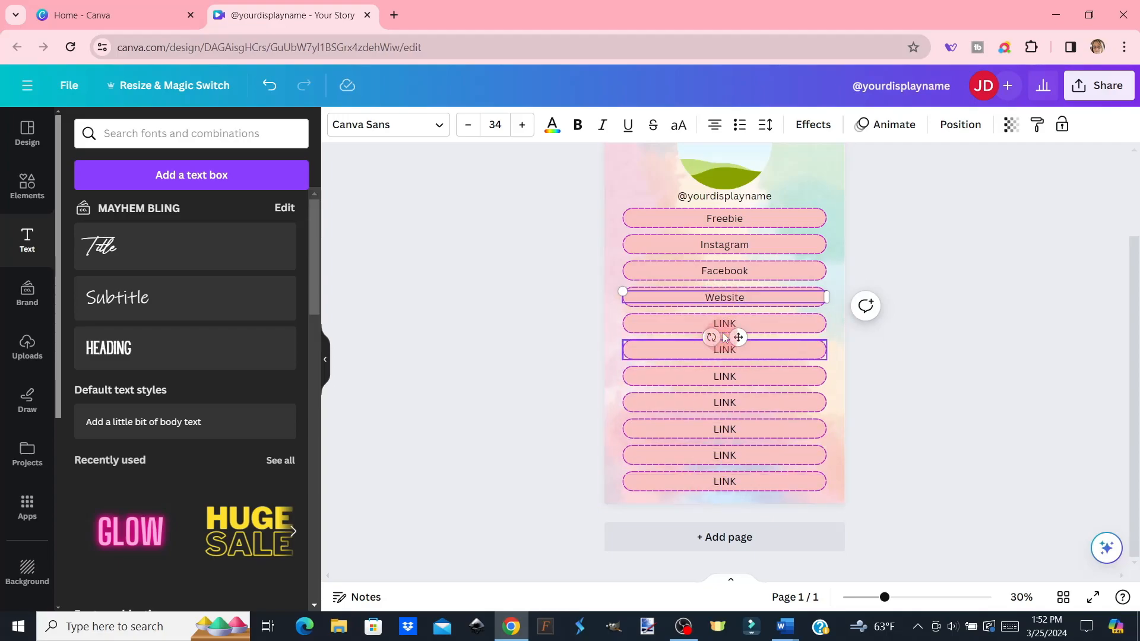
click(962, 257)
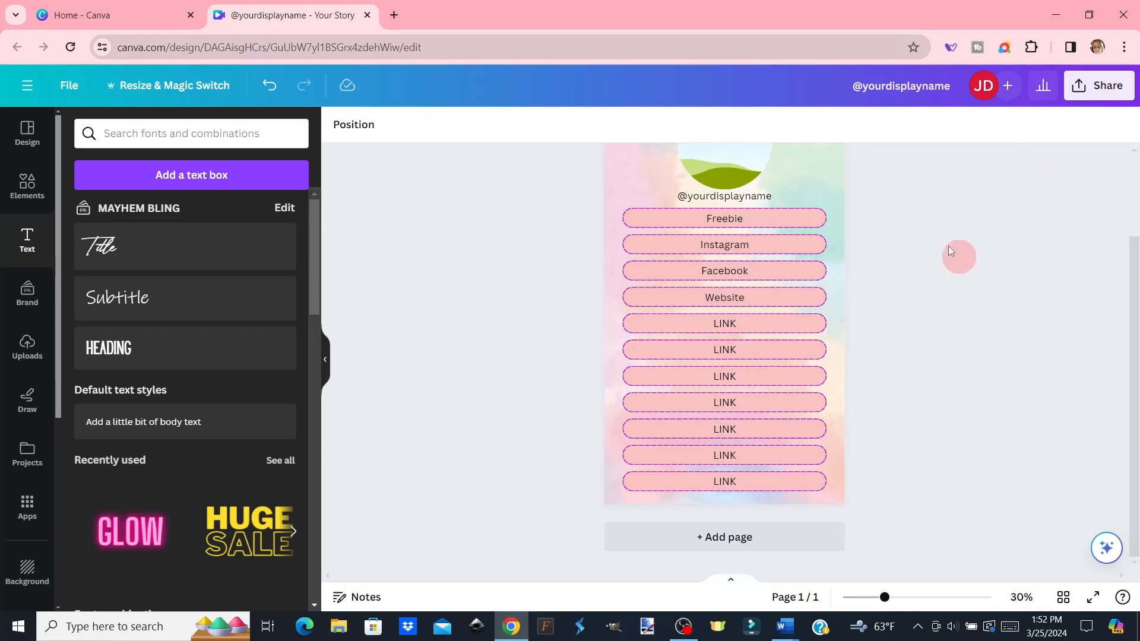
click(721, 220)
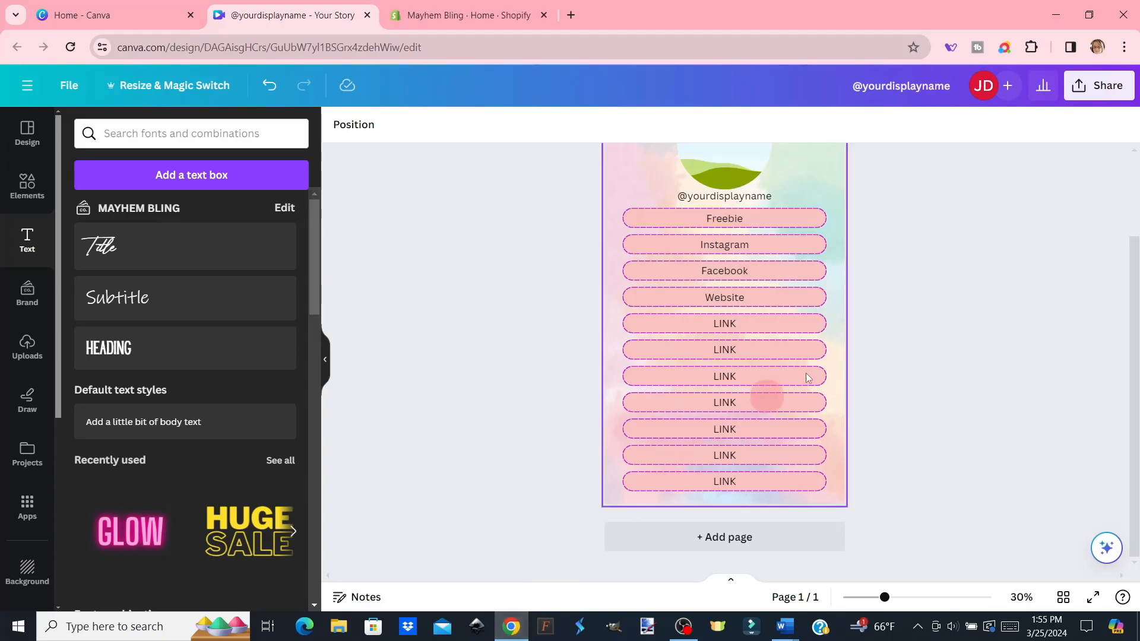
click(1047, 251)
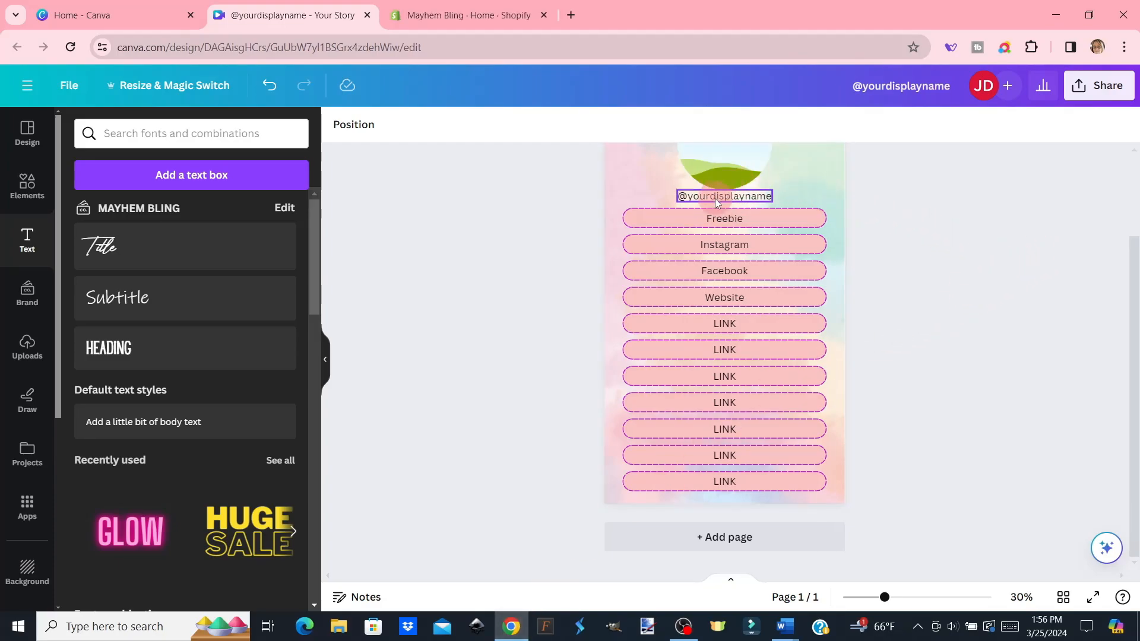
click(719, 228)
click(720, 228)
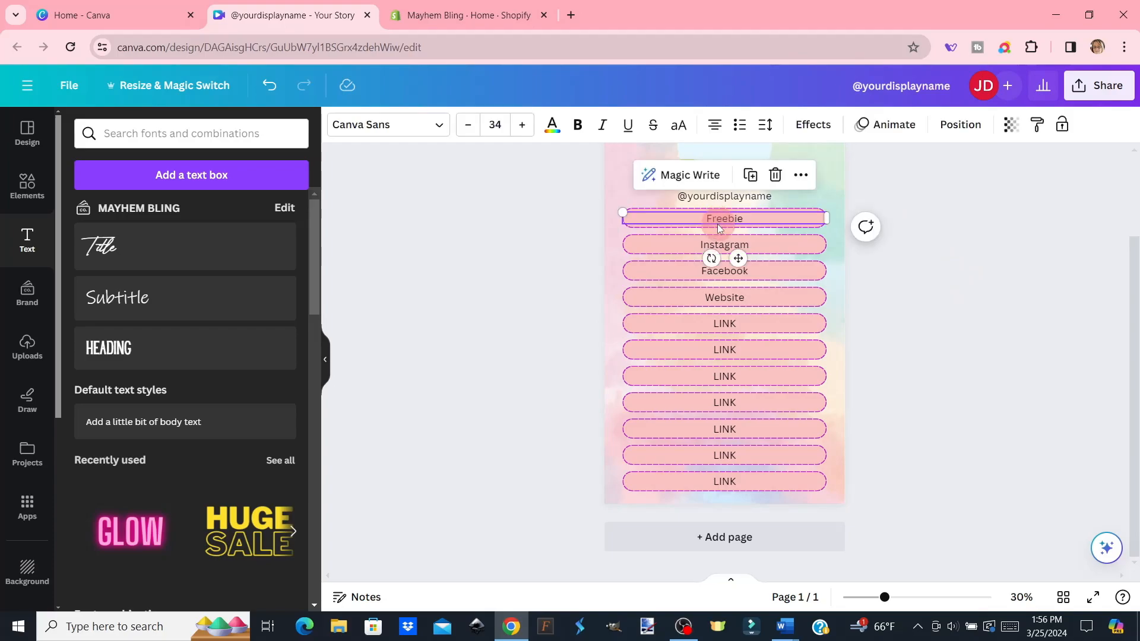
click(803, 177)
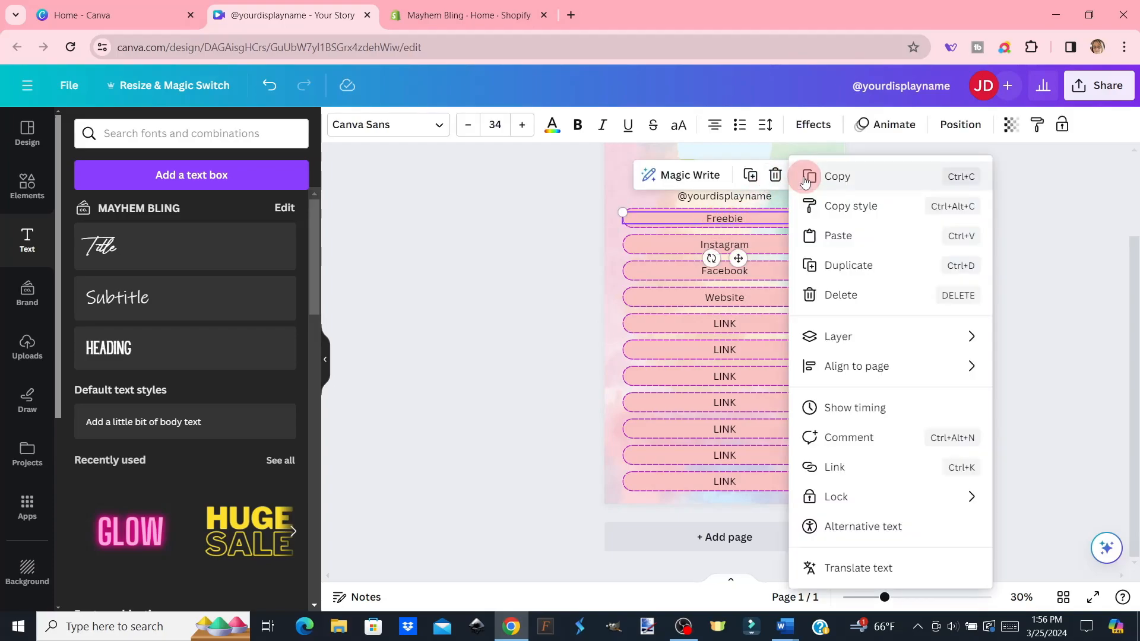
click(838, 466)
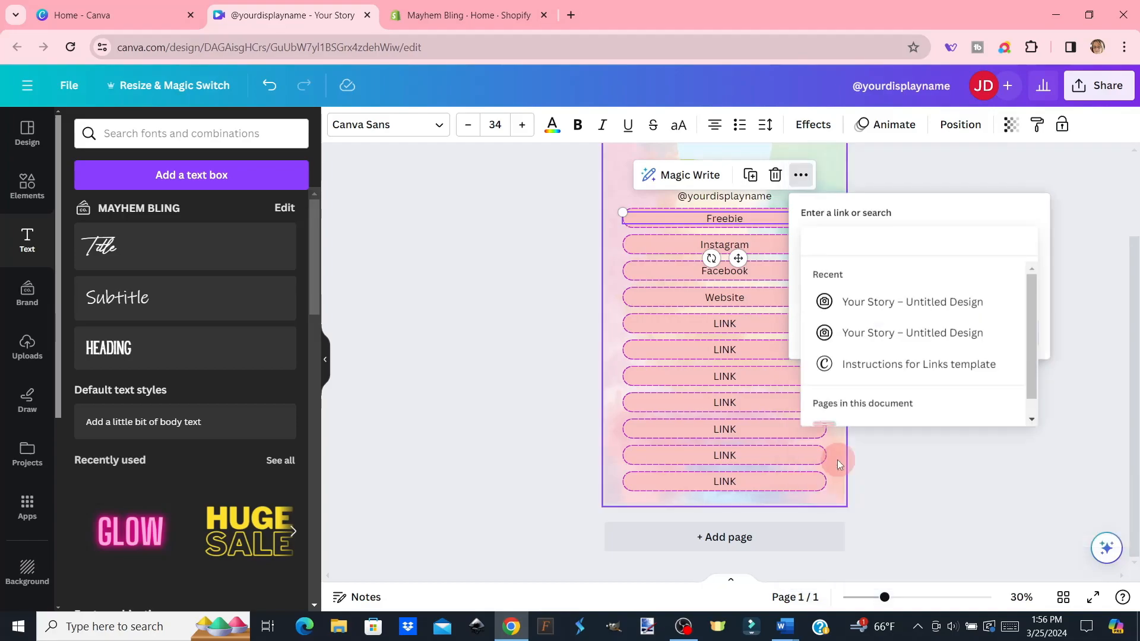
click(832, 240)
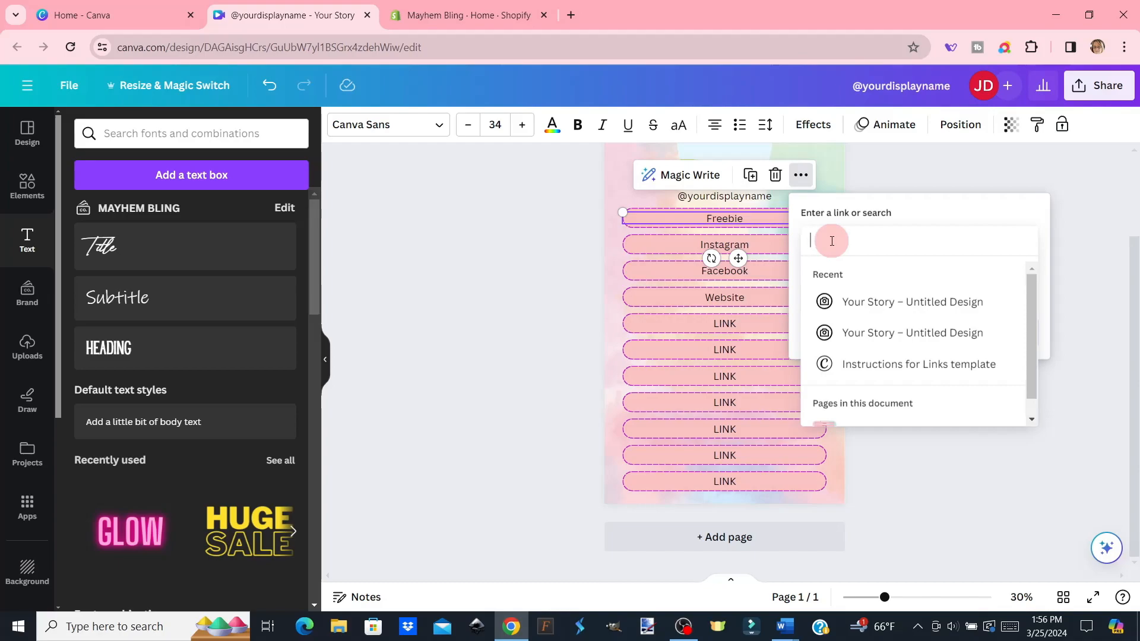
text(http)
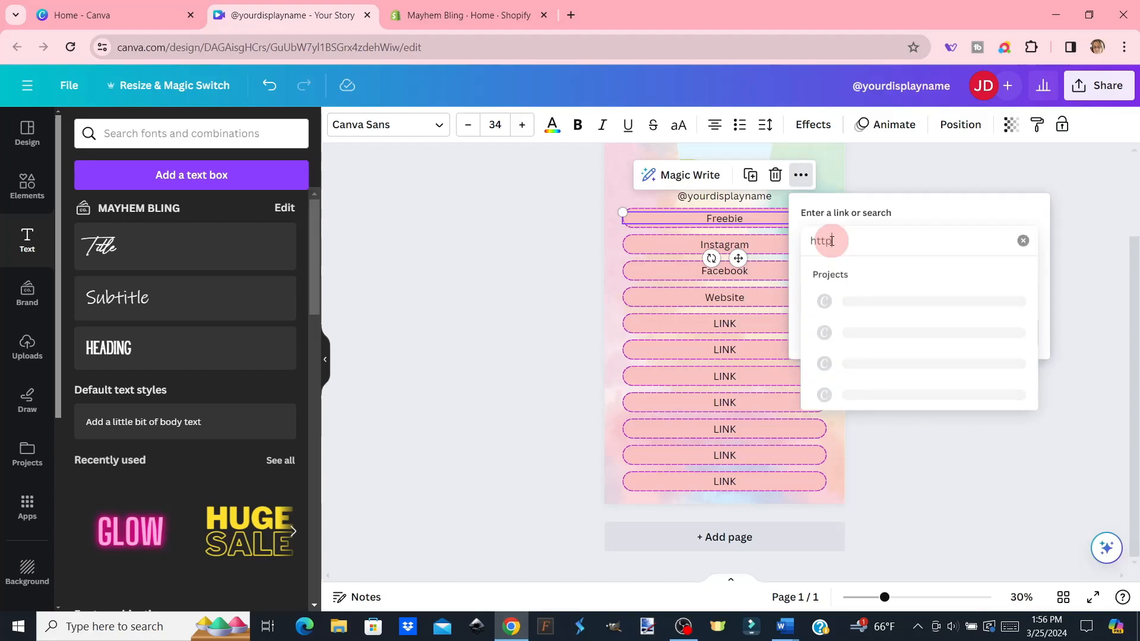
text(s://)
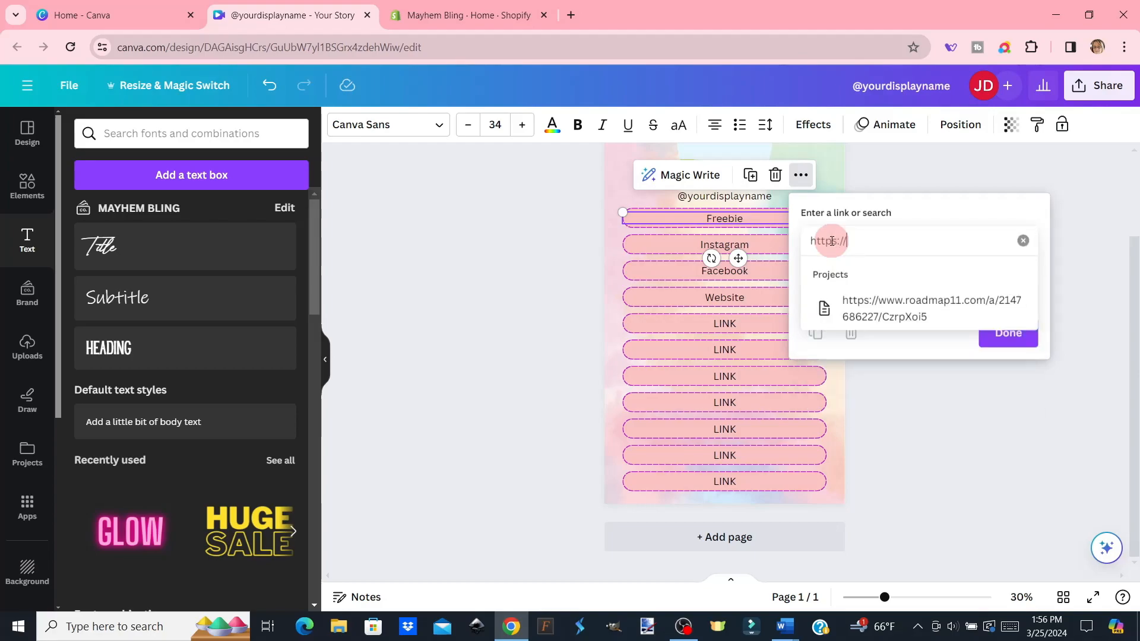
text(mayhem-bling.myshopify.com)
key(Return)
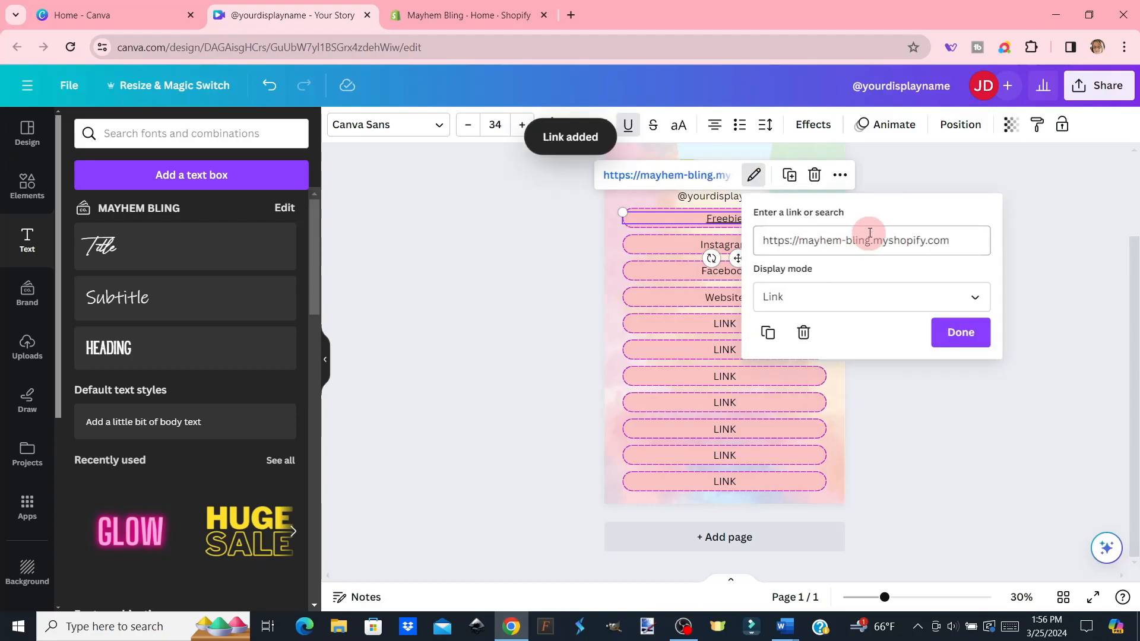
click(962, 336)
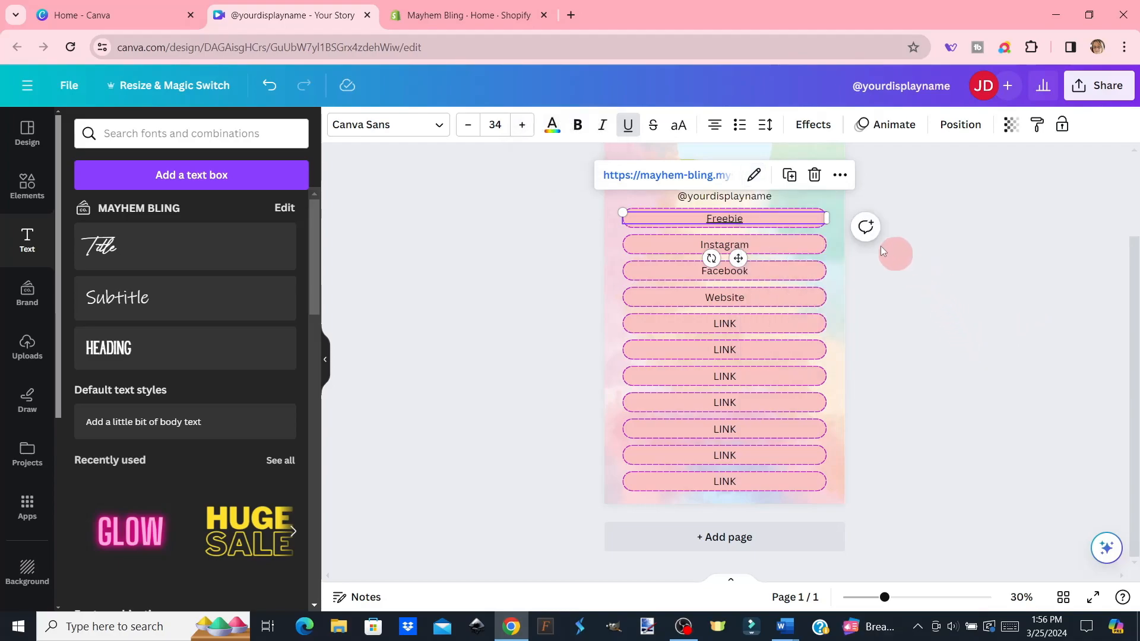
click(992, 349)
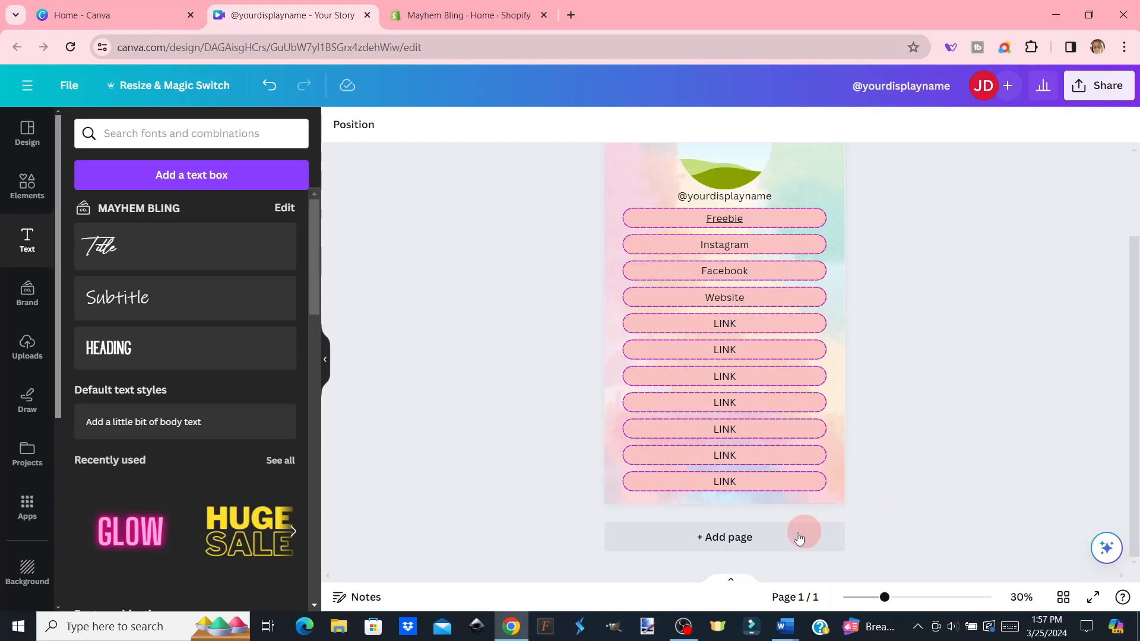
- Duplicate the whole link page to create a second page
scroll(1004, 333, up, 2)
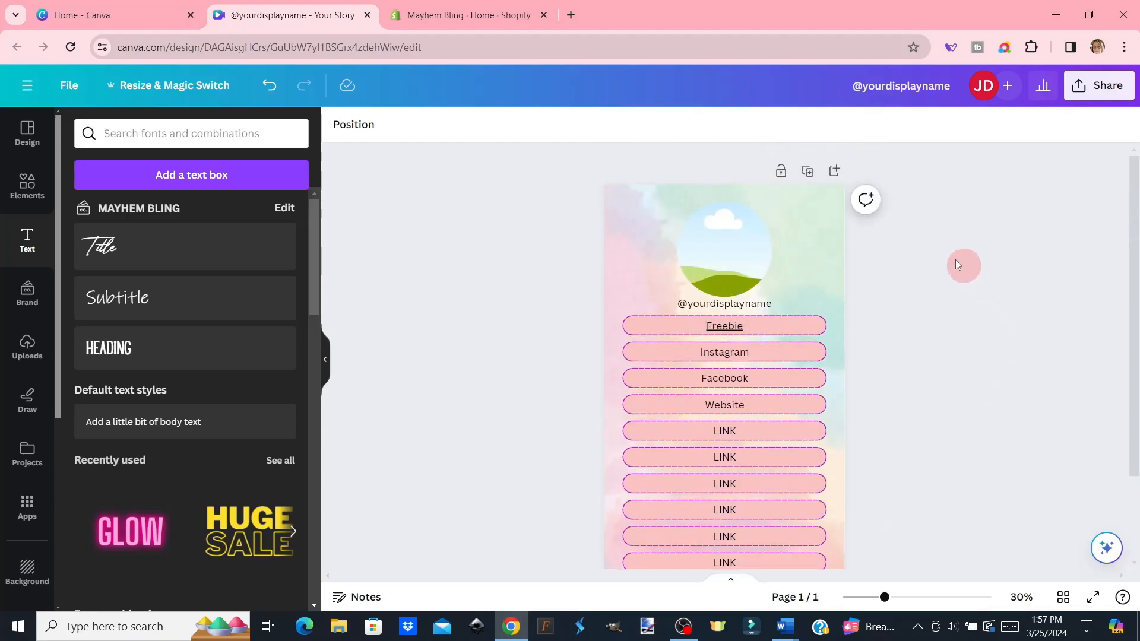
click(810, 178)
click(1040, 370)
click(1072, 397)
click(998, 377)
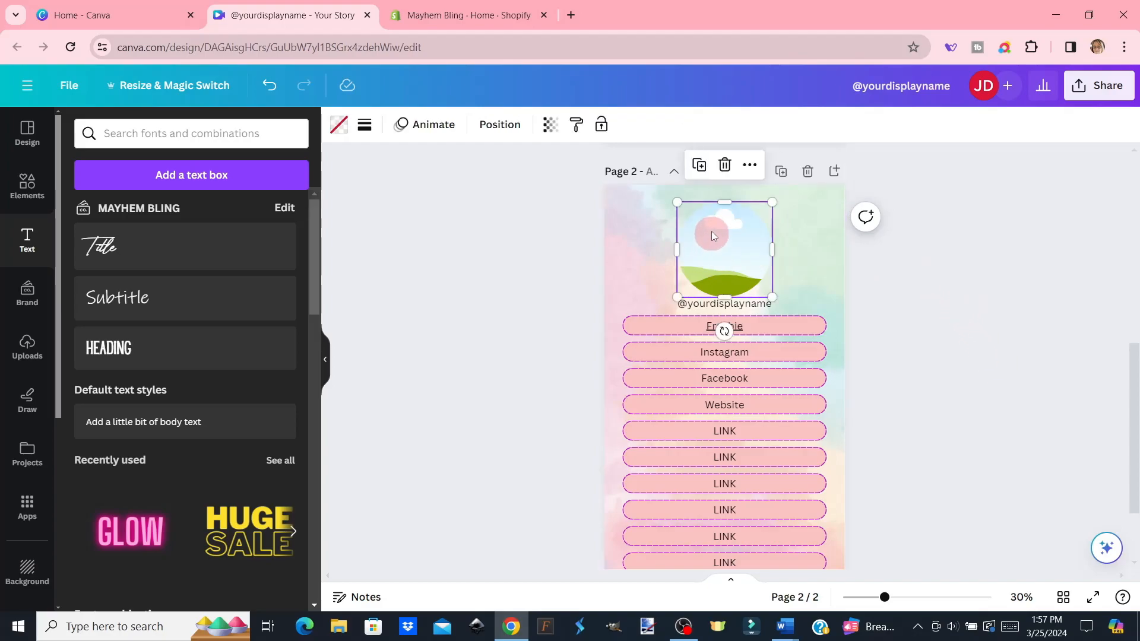
click(726, 166)
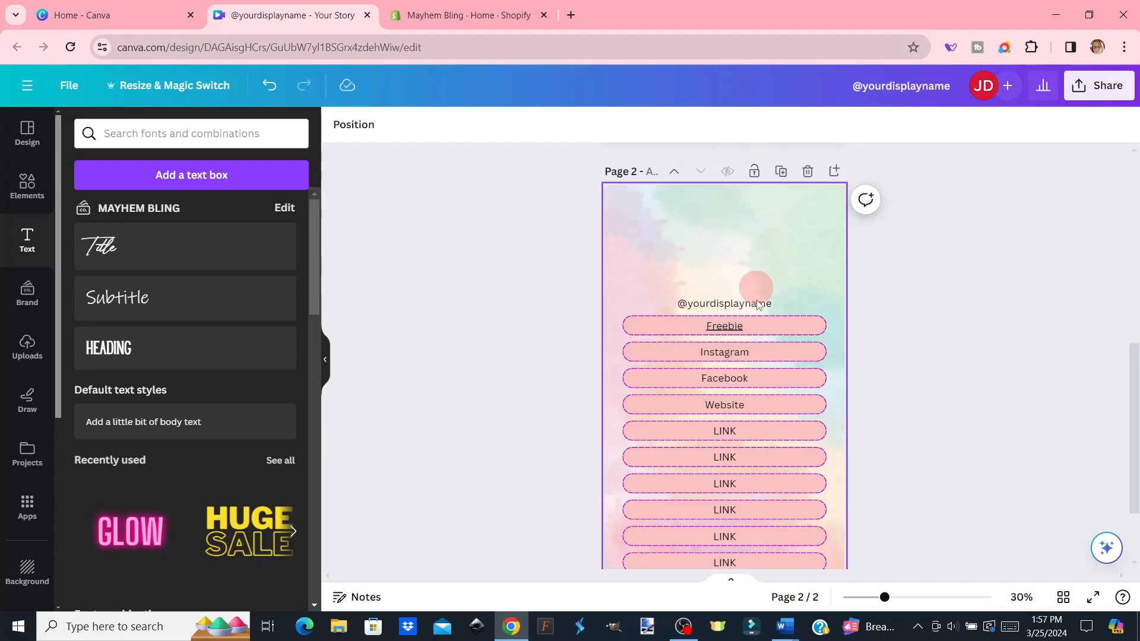
click(742, 305)
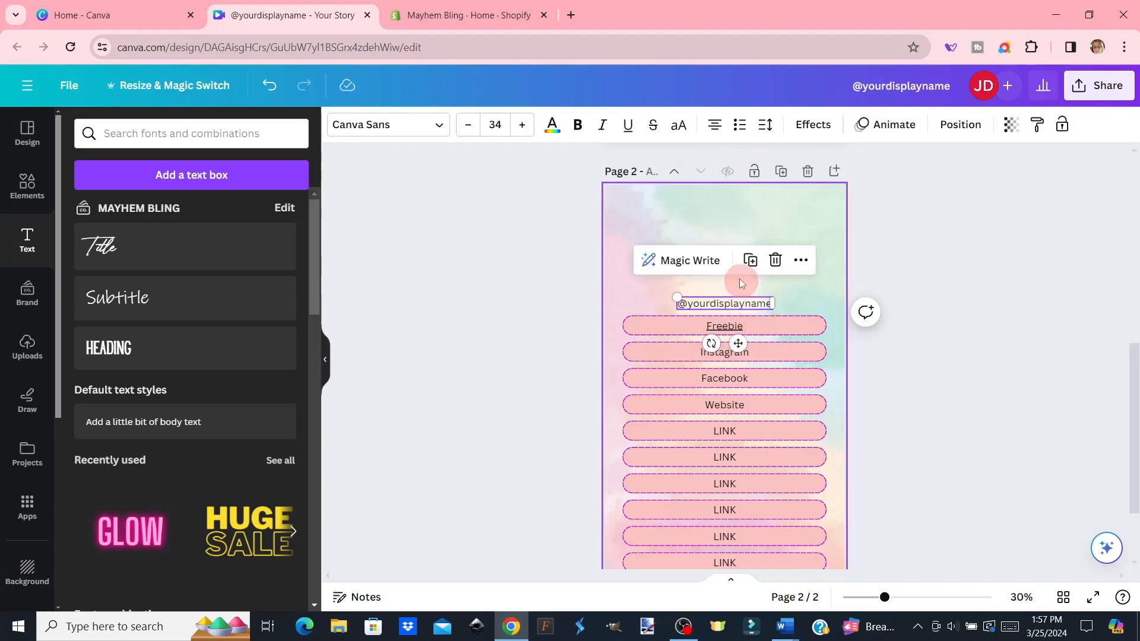
click(776, 261)
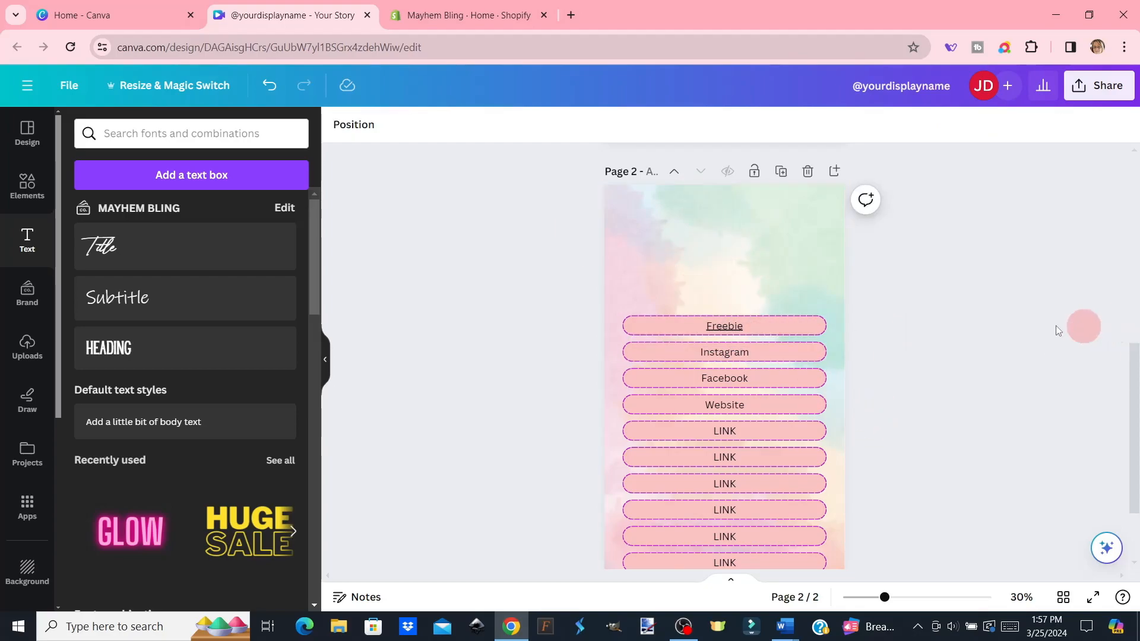
- Move all eleven labelled bars together up to the upper edge of page 2, keeping them horizontally centred
drag(910, 295, 800, 291)
drag(985, 290, 793, 543)
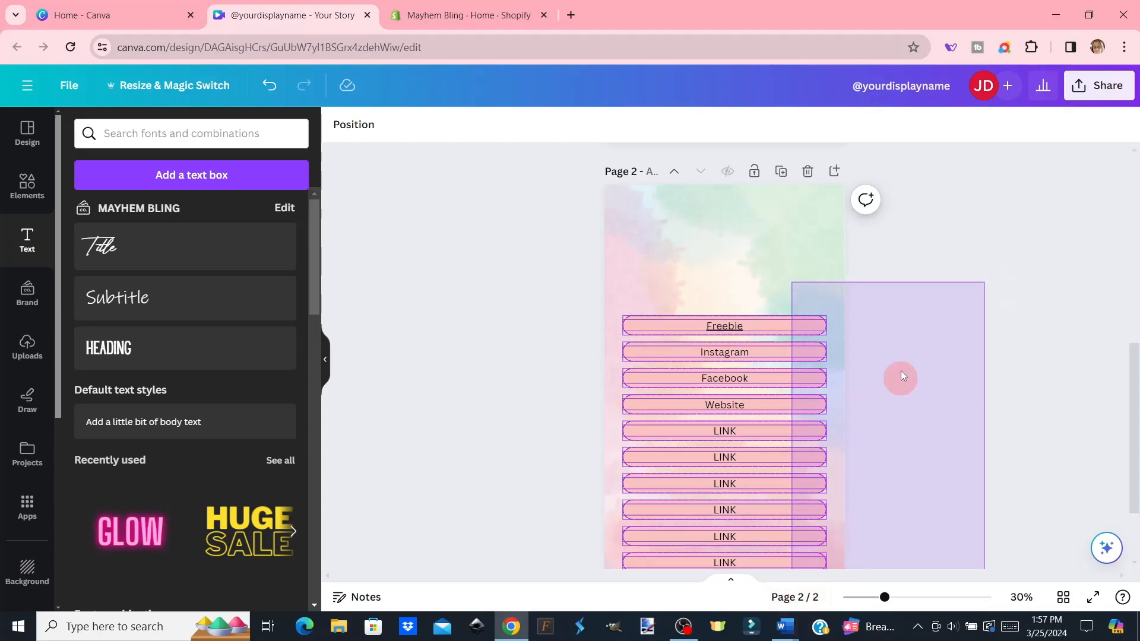
drag(772, 420, 773, 302)
click(971, 422)
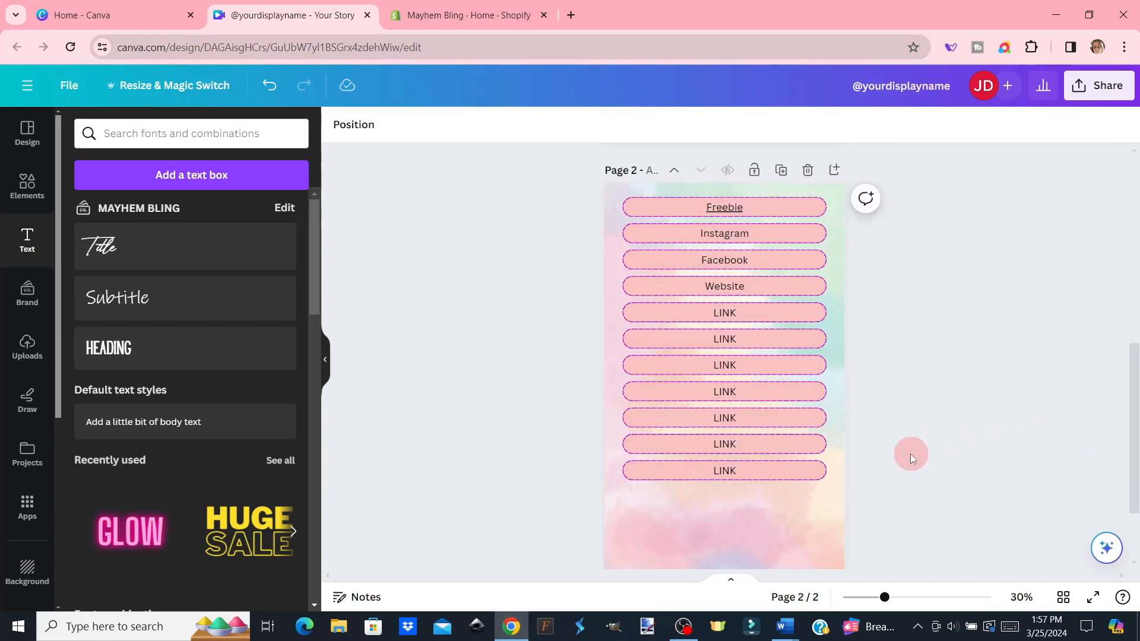
scroll(682, 391, down, 2)
scroll(1055, 325, up, 4)
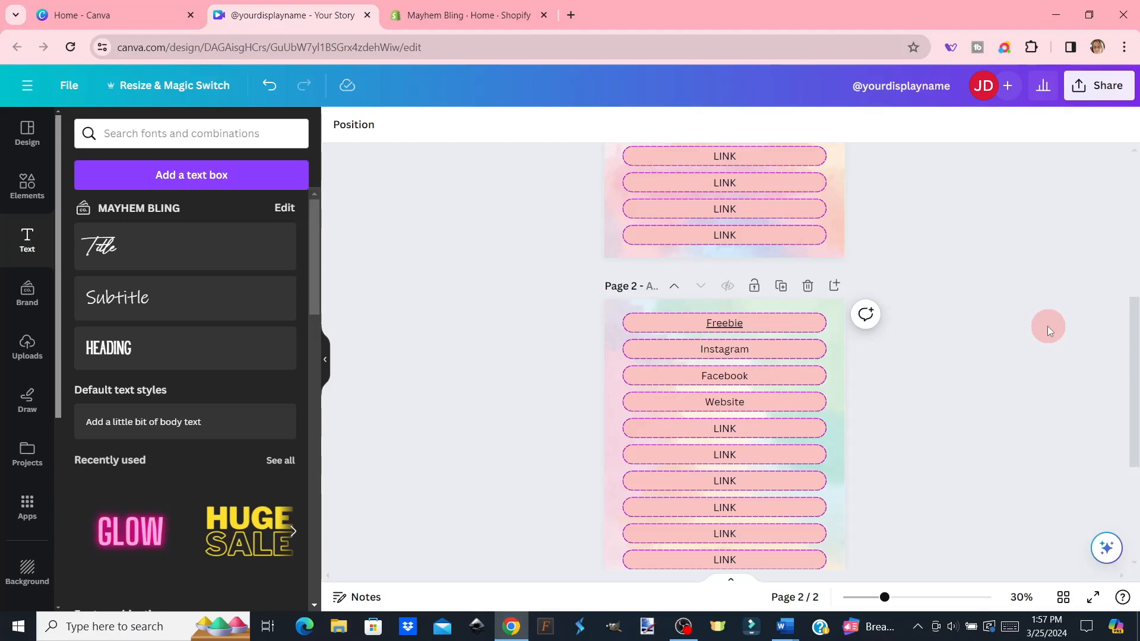
scroll(1004, 352, down, 1)
scroll(1005, 351, up, 1)
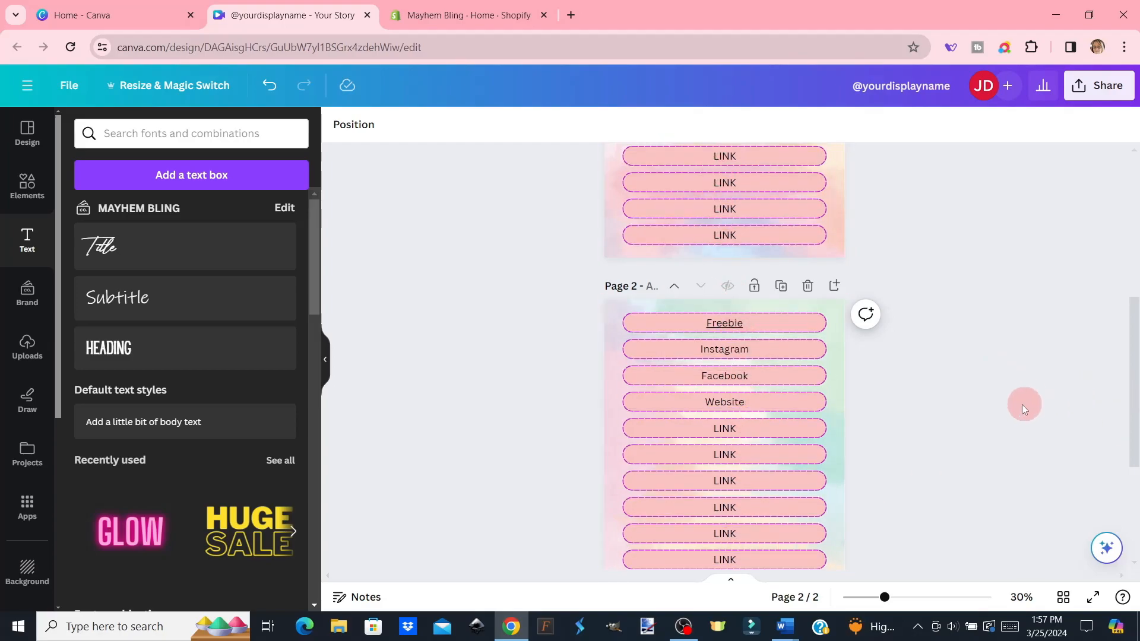
- Title the design "Link template test"
scroll(1016, 385, up, 10)
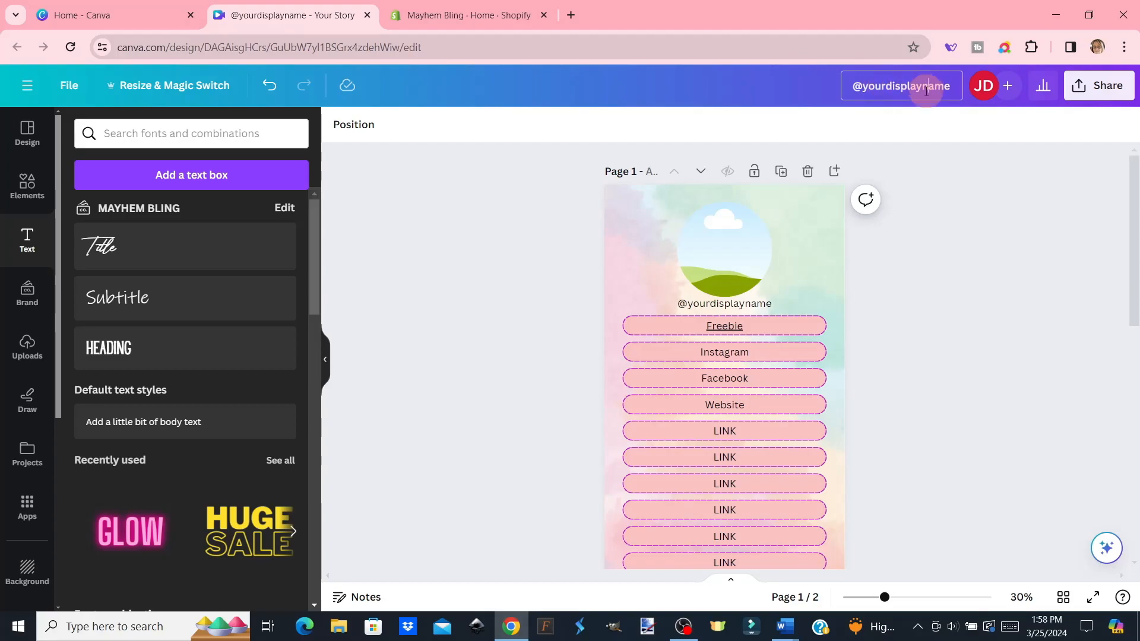
click(947, 86)
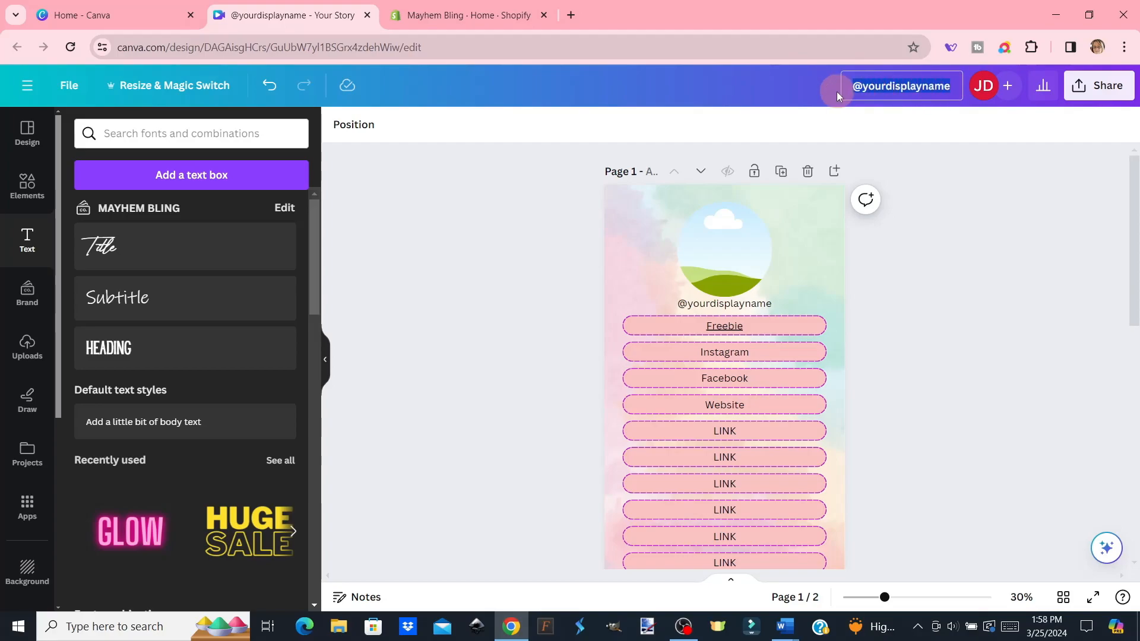
text(Link)
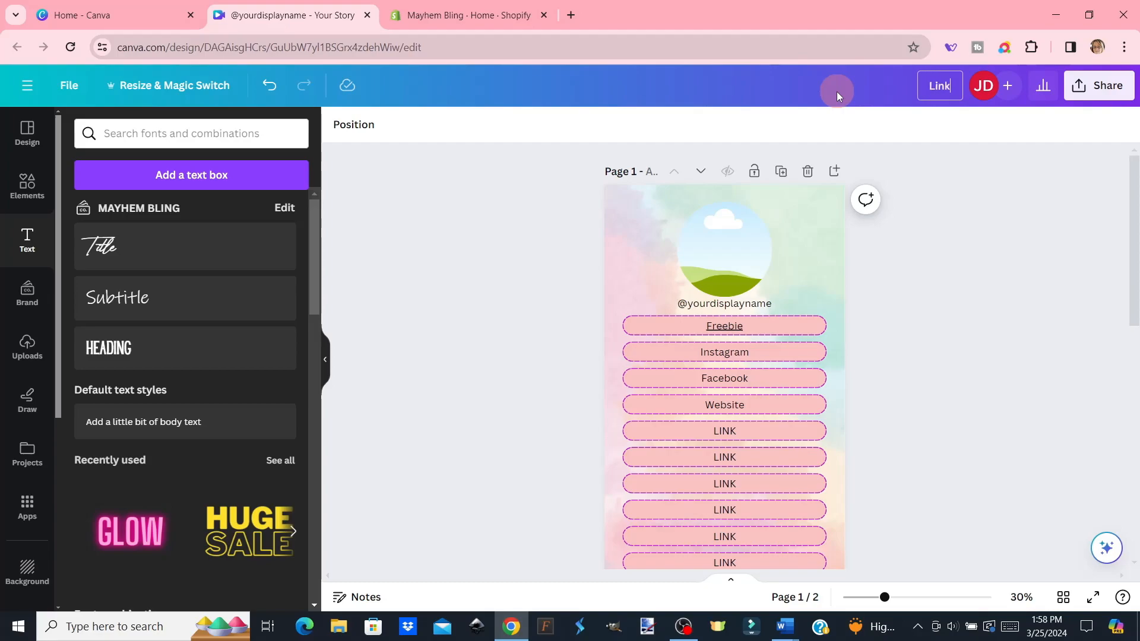
text( template)
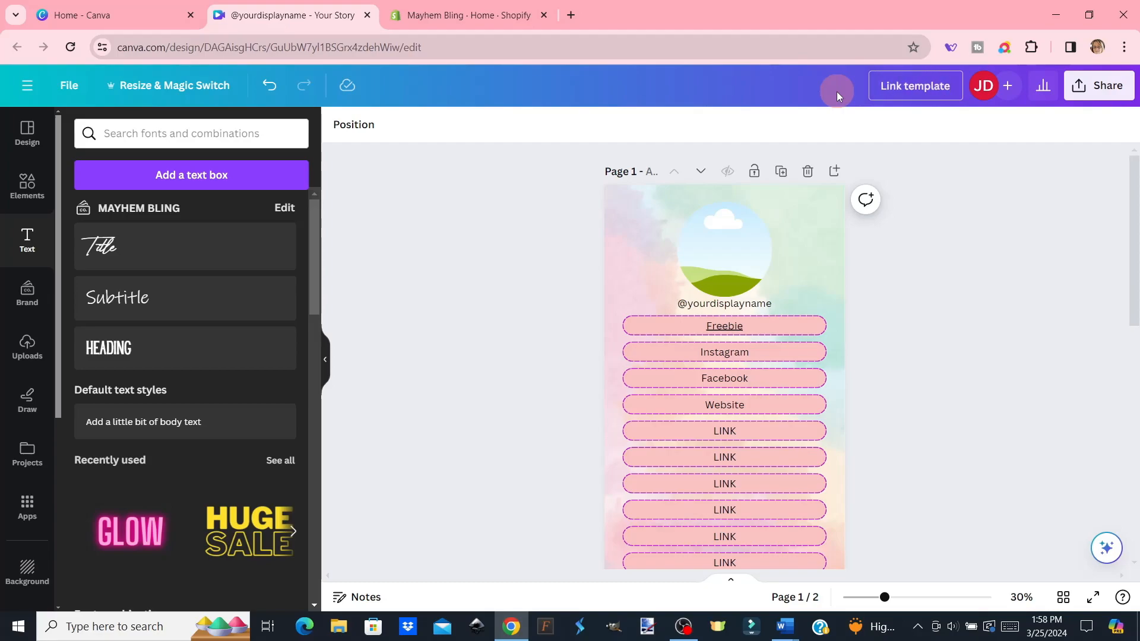
text( test)
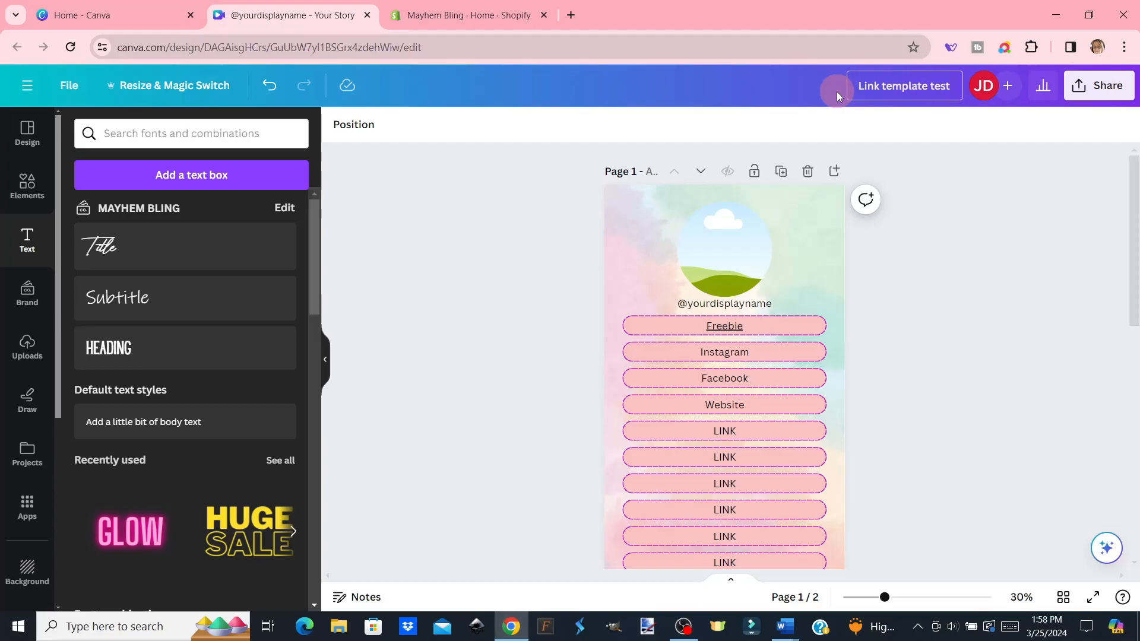
click(971, 273)
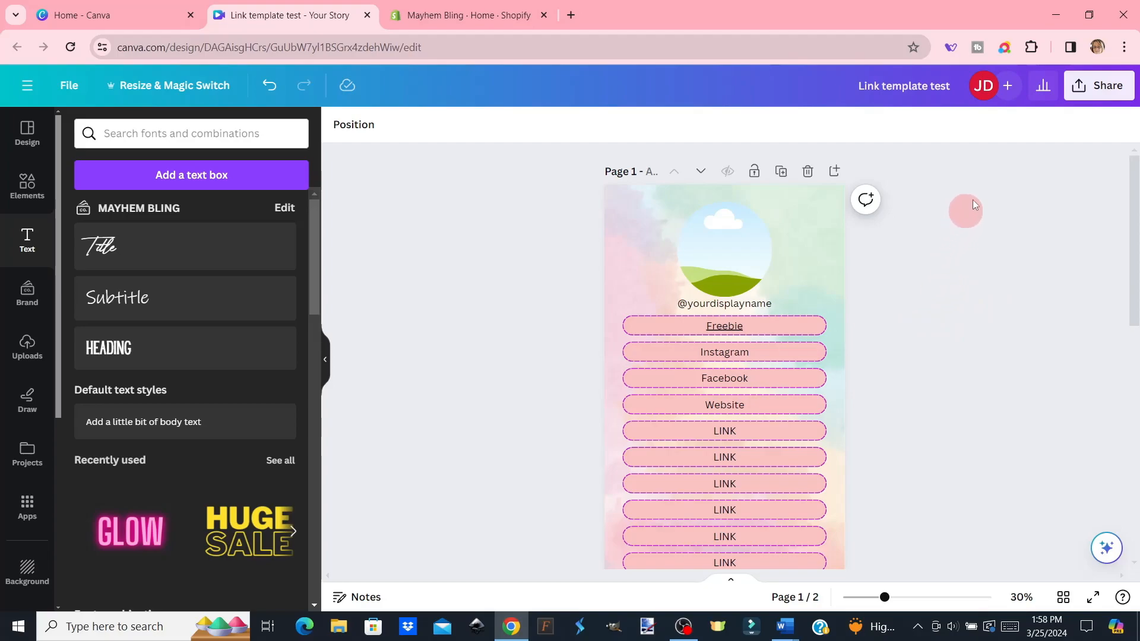
- Convert the link design to a website from the full list of sharing options
click(1105, 90)
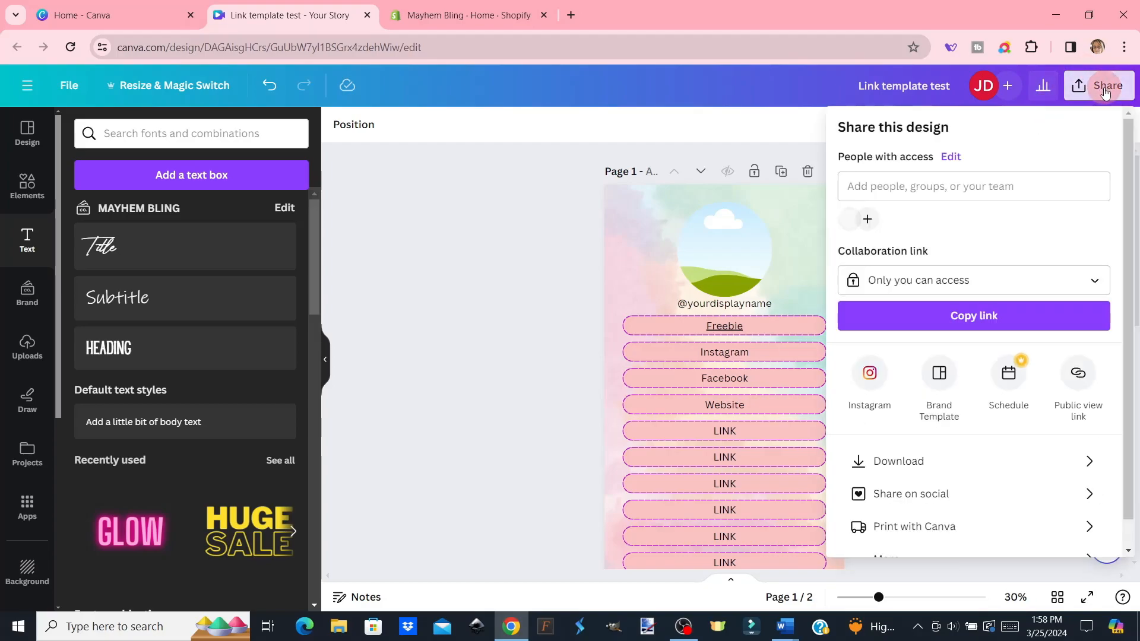
scroll(894, 480, down, 1)
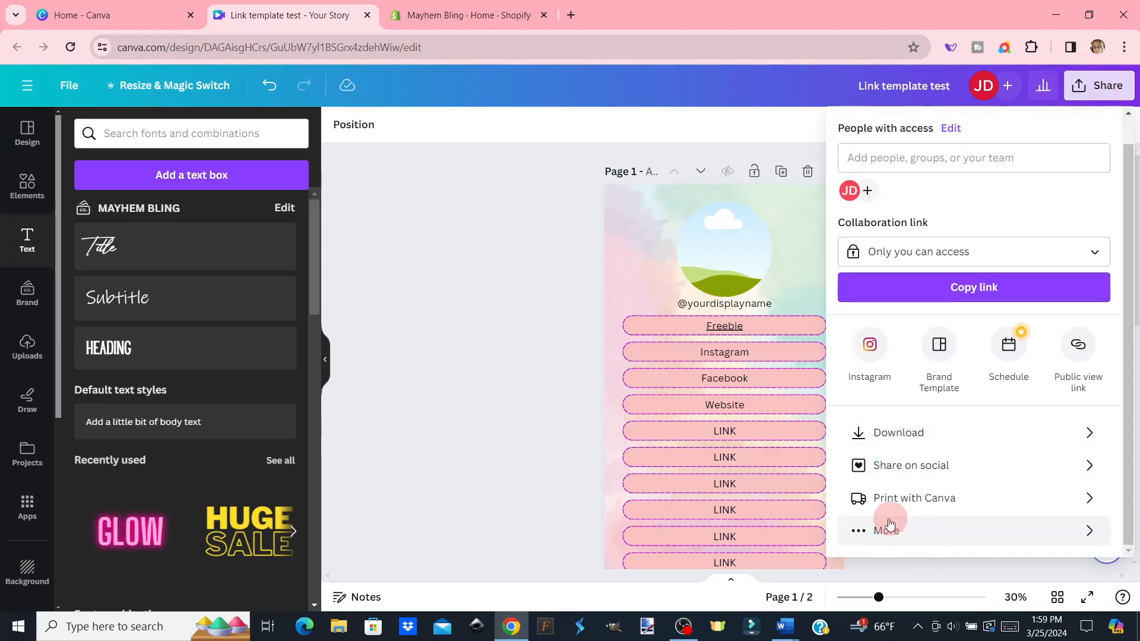
click(864, 536)
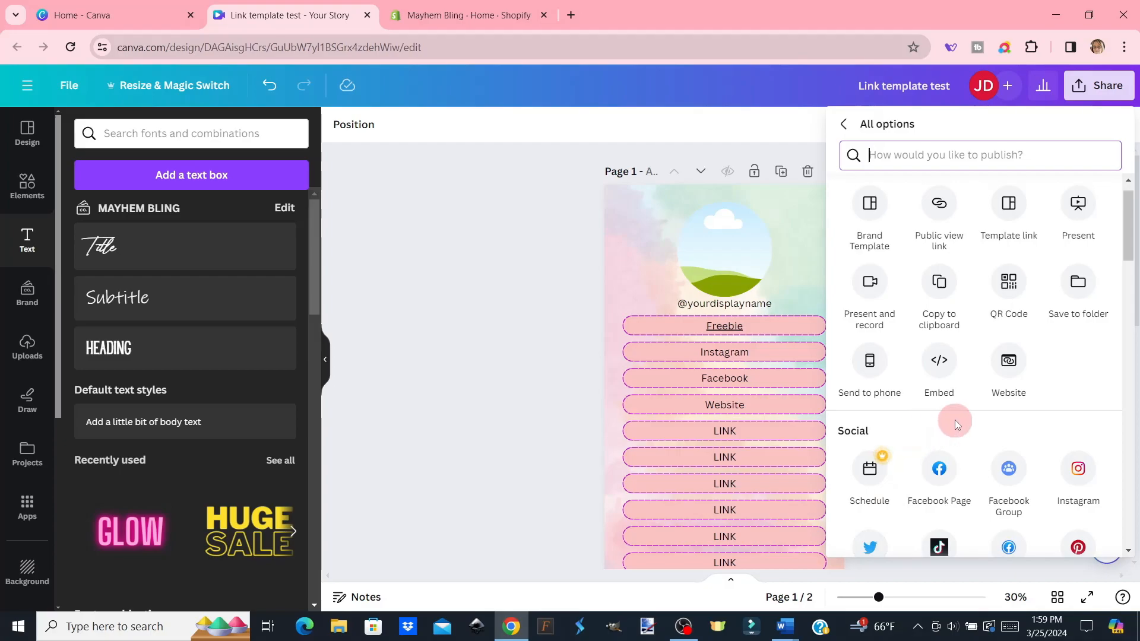
scroll(956, 423, down, 6)
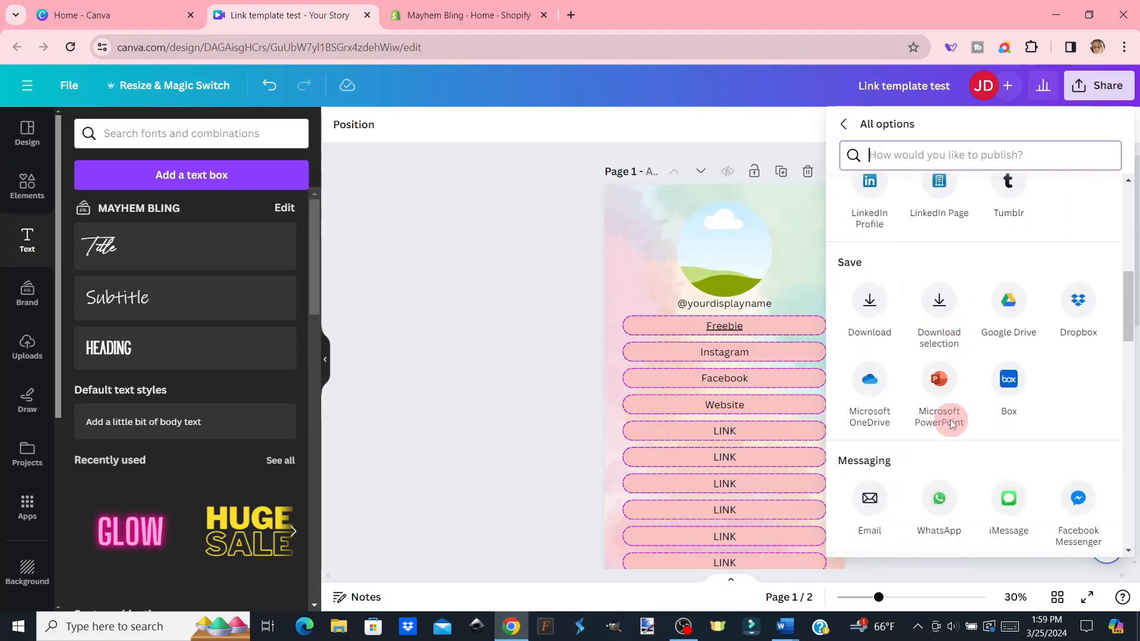
scroll(959, 424, up, 3)
scroll(963, 426, up, 6)
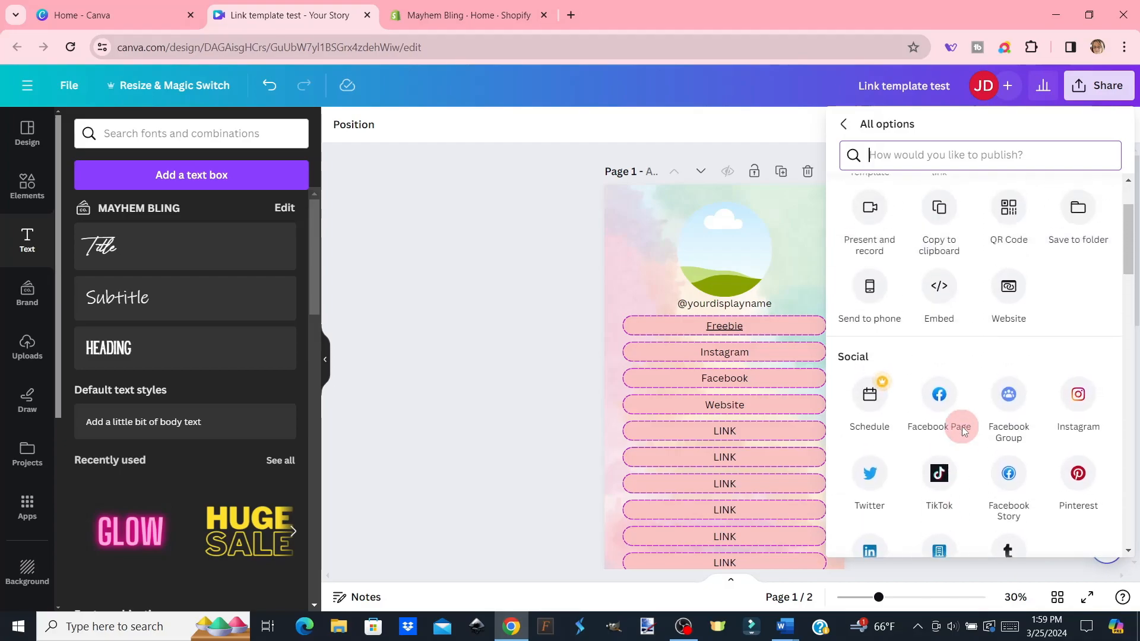
click(1015, 373)
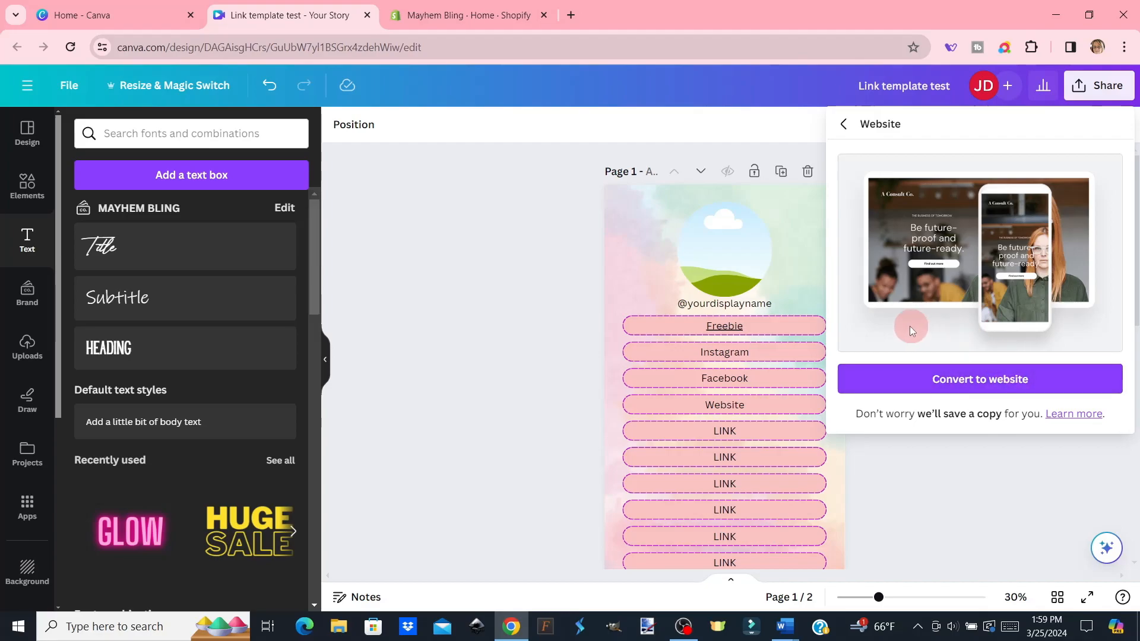
click(957, 380)
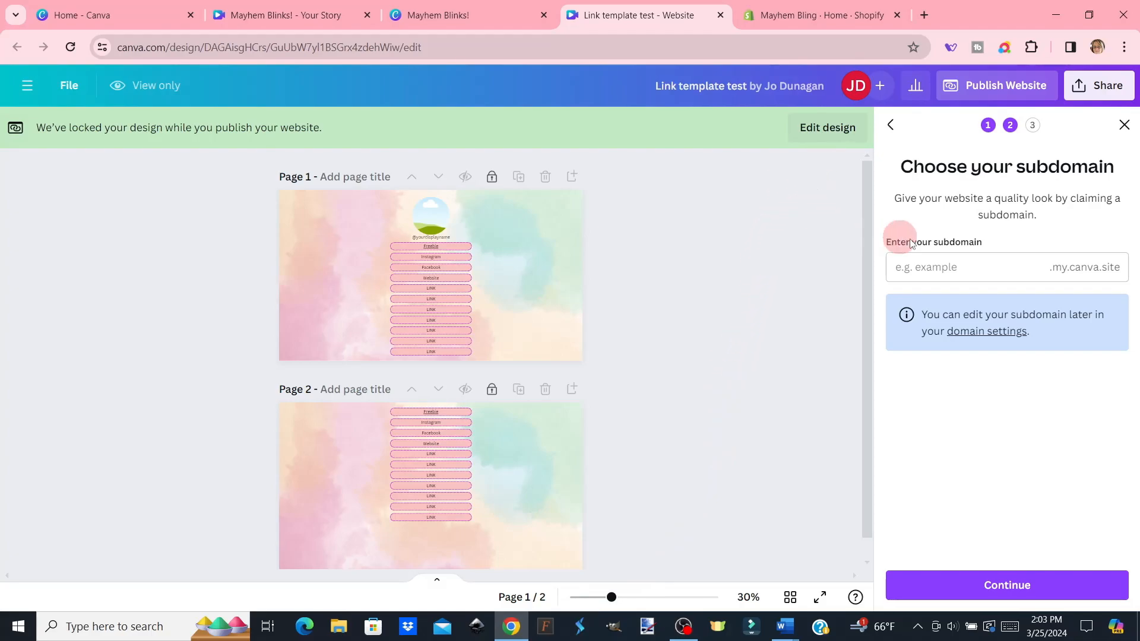
- Claim the subdomain "my-digitalproducts" on my.canva.site for the website
click(933, 267)
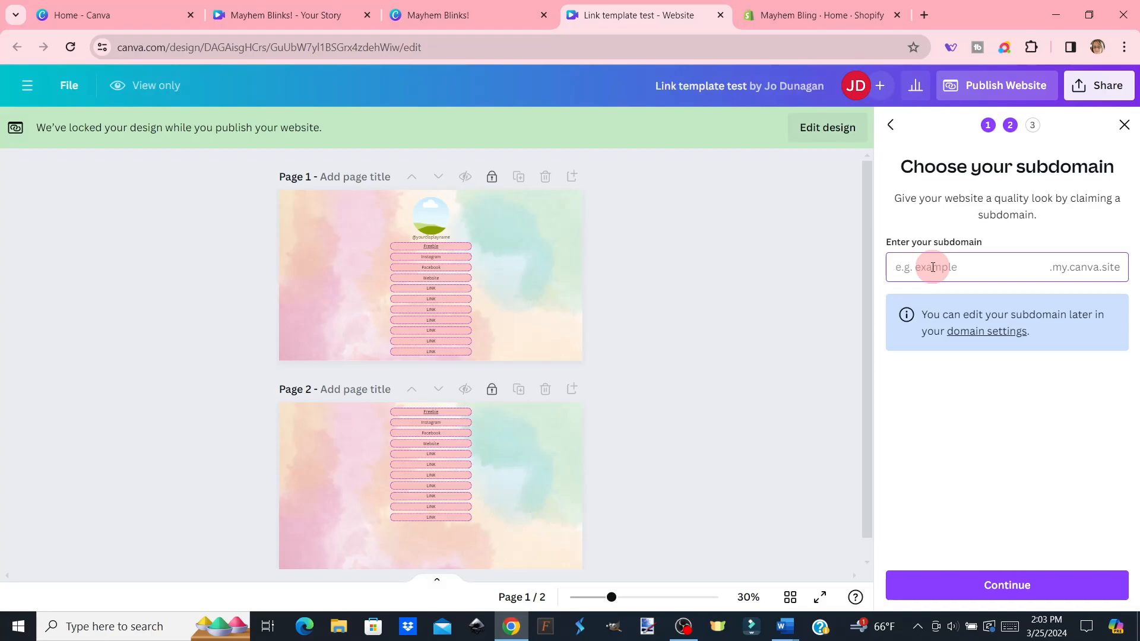
text(digitalprodu)
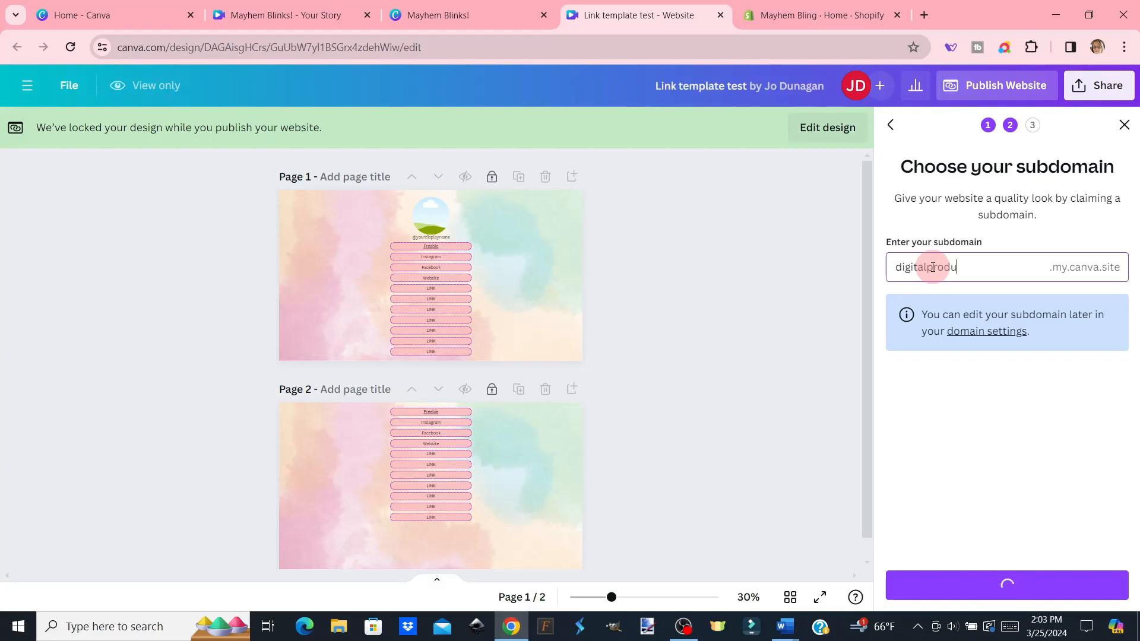
text(cts)
click(993, 585)
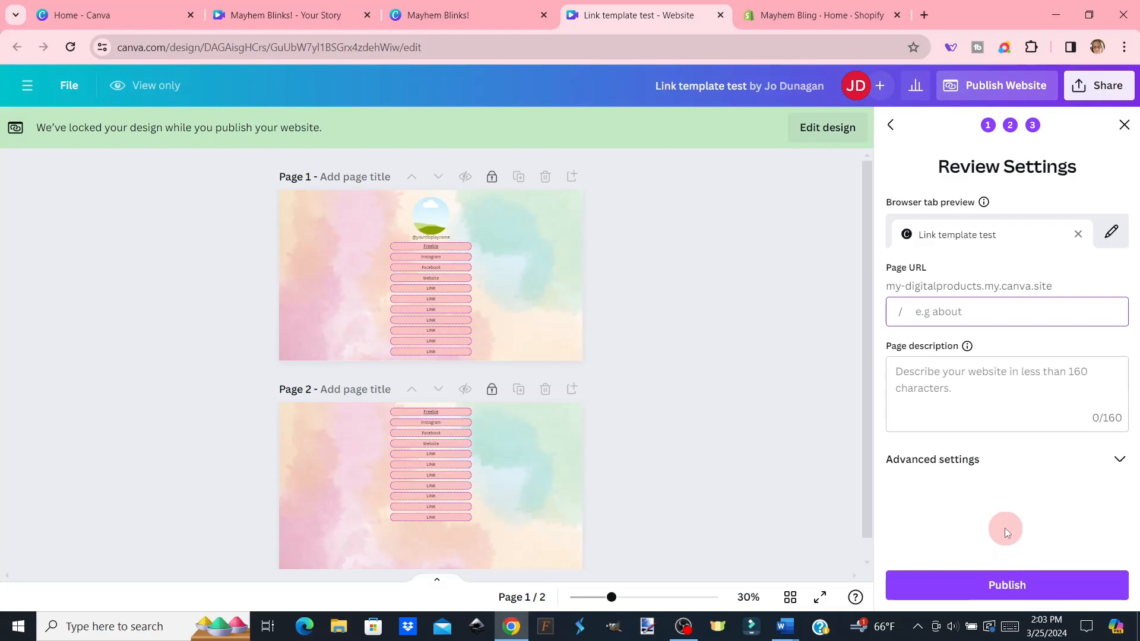
- Publish the website with the page URL "digital-lproducts-for-sale" and look through the live page
text(digital-lproducts-for-sale)
click(991, 583)
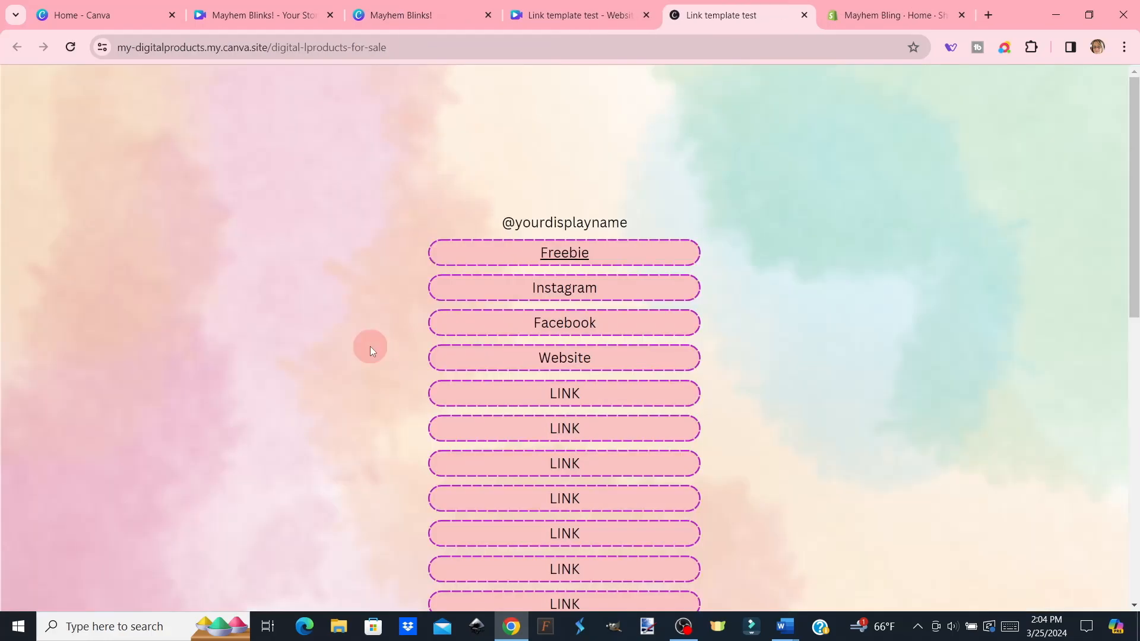
scroll(837, 313, down, 11)
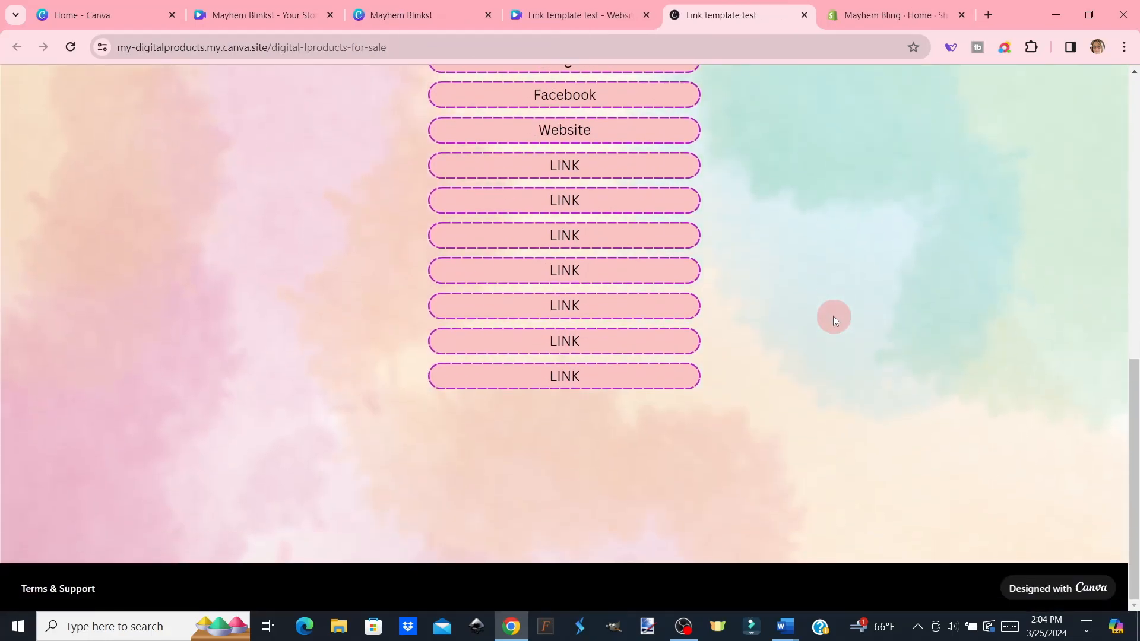
scroll(834, 318, up, 10)
scroll(833, 317, up, 1)
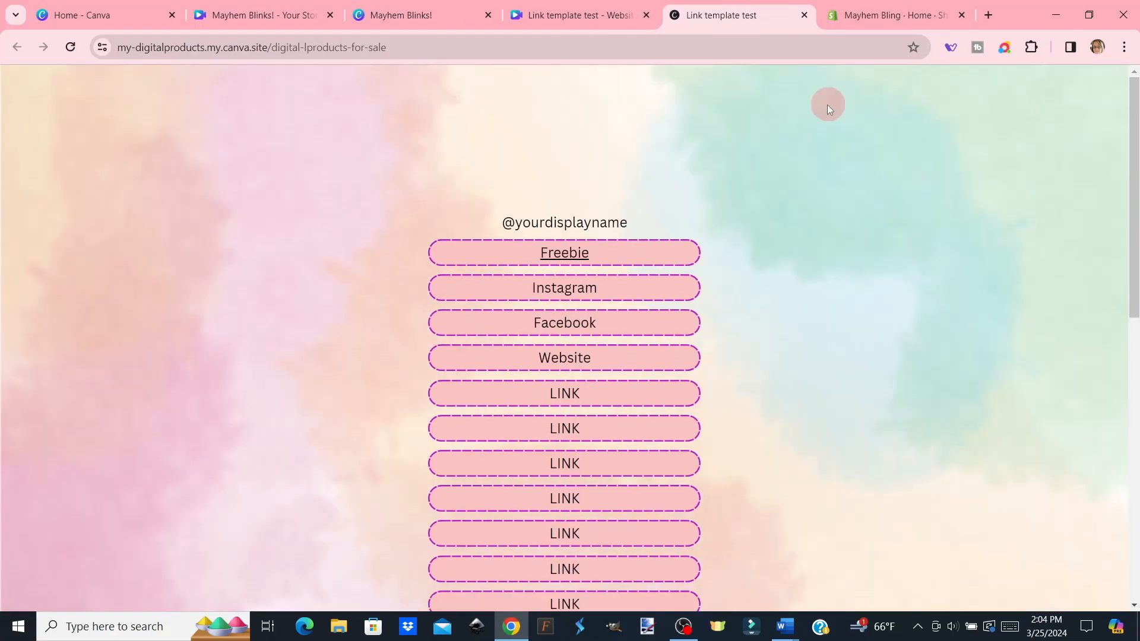
- Copy the live website's address and close the publishing confirmation back in the design
click(394, 49)
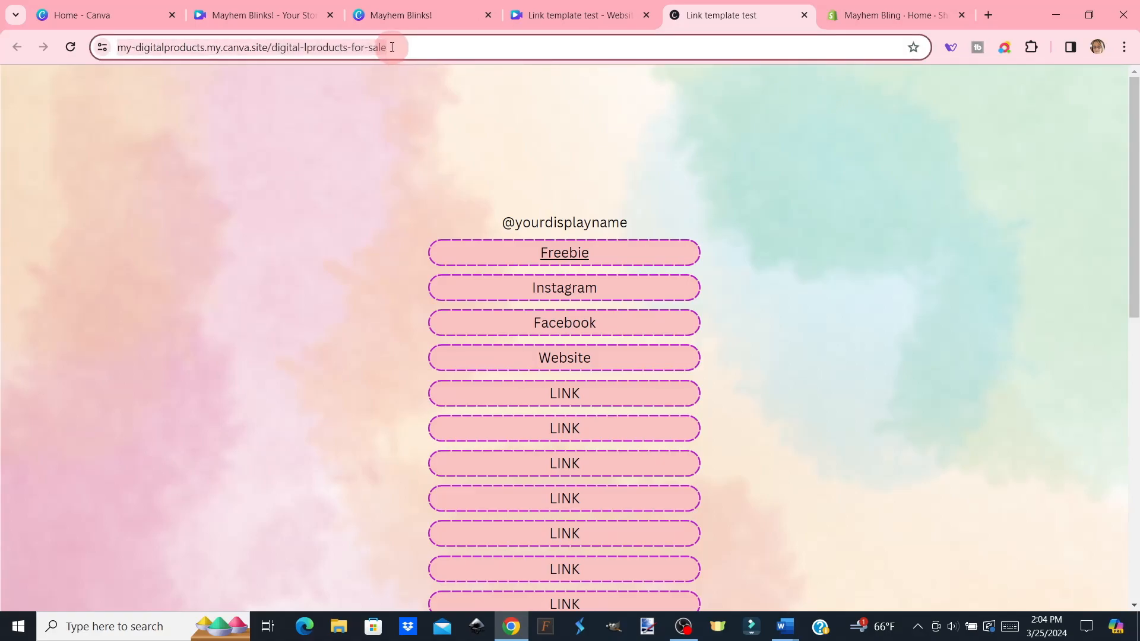
right_click(390, 48)
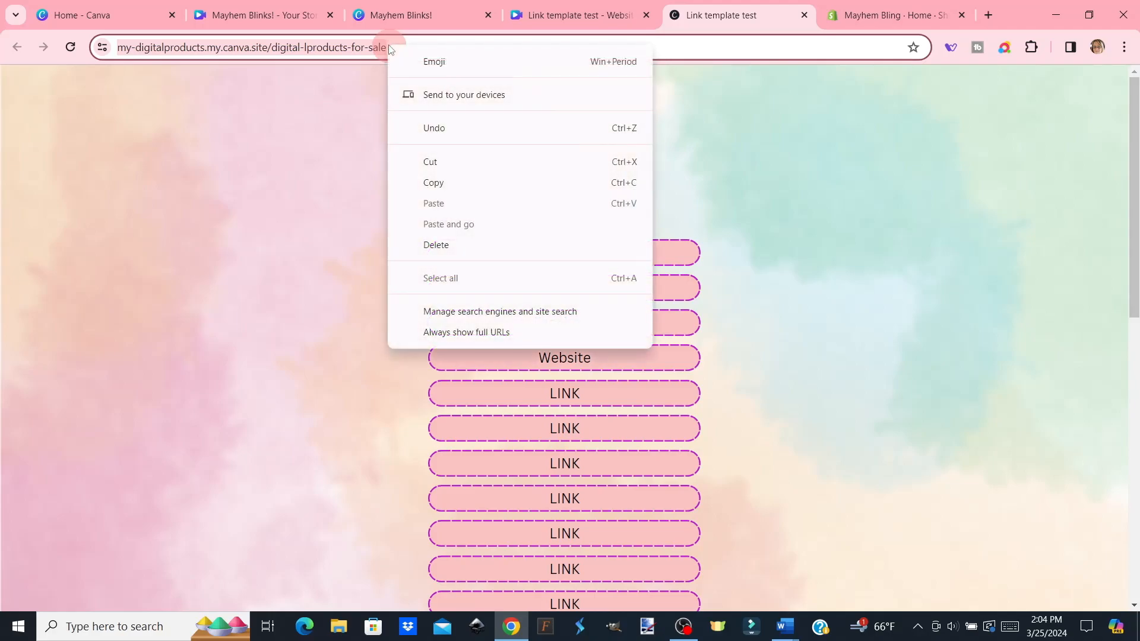
click(441, 185)
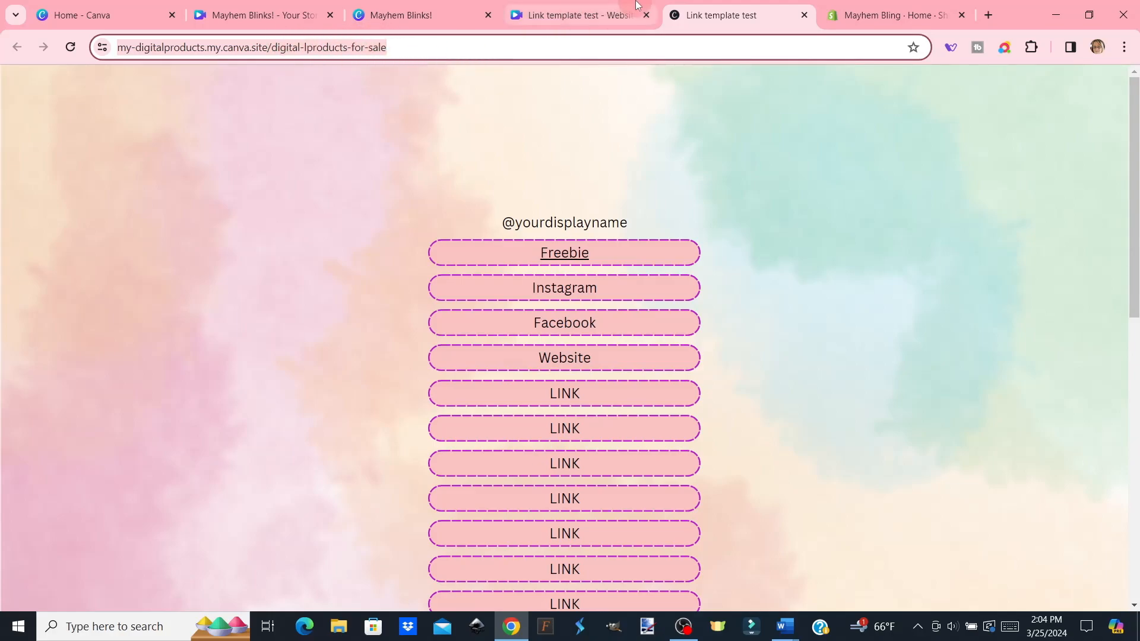
click(573, 15)
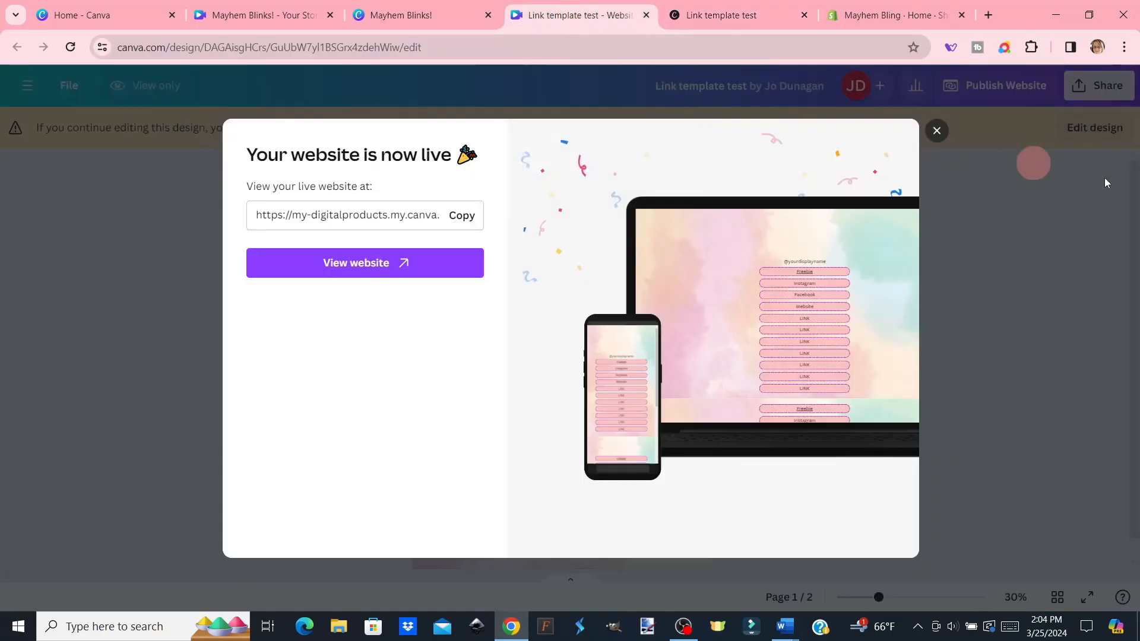
click(937, 130)
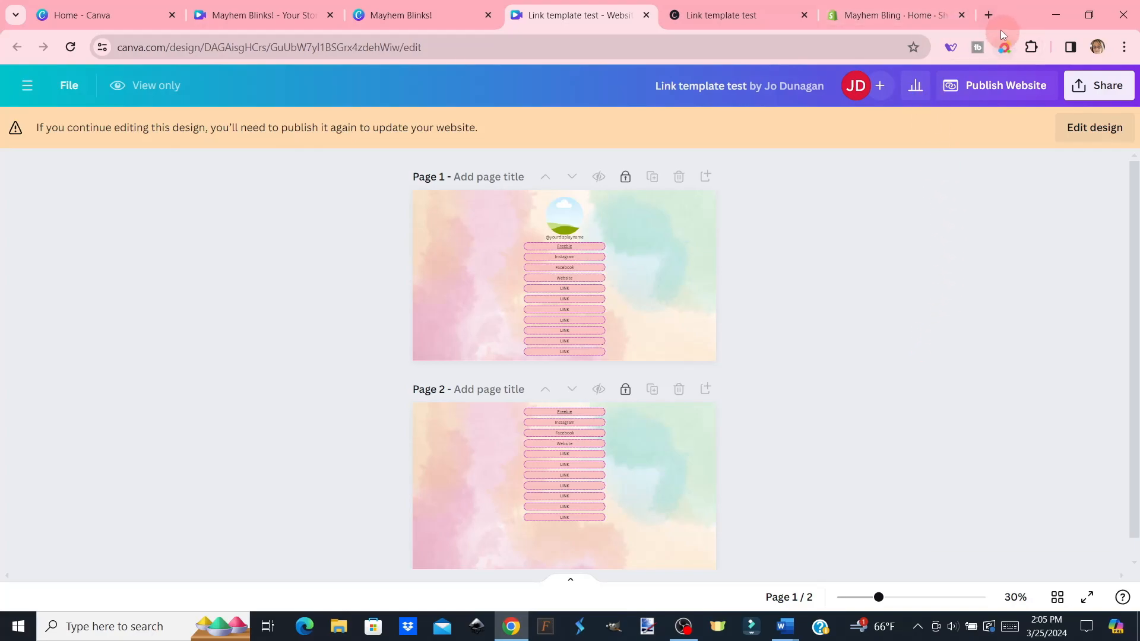
- Search Google for "bitly" in a new browser tab and open Bitly's log-in page
click(990, 15)
click(484, 298)
text(bitly)
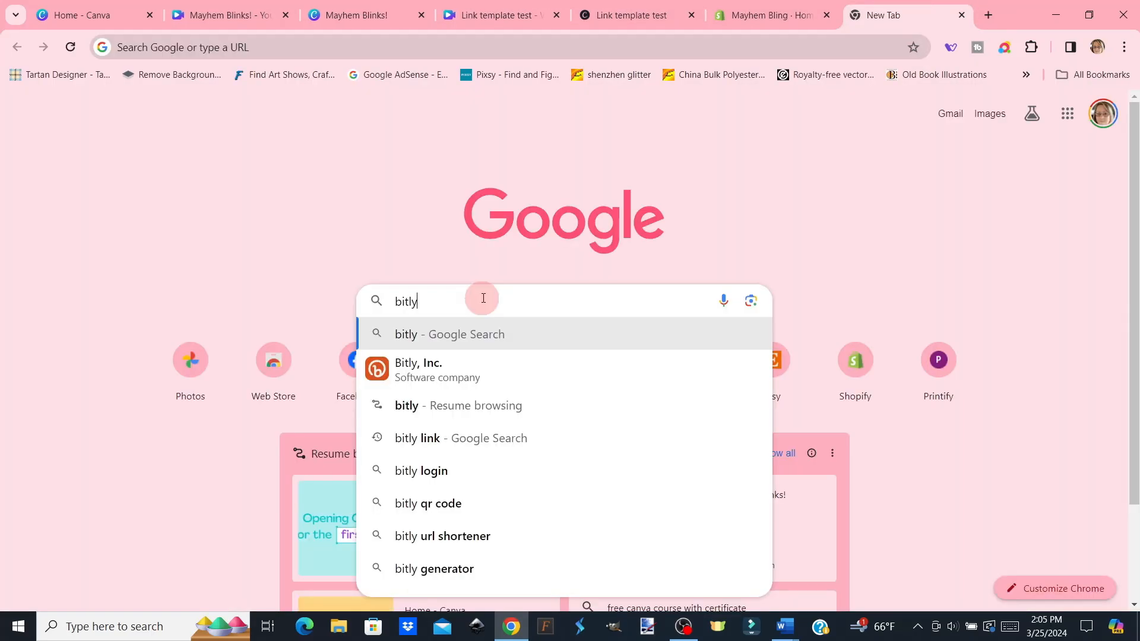
key(Return)
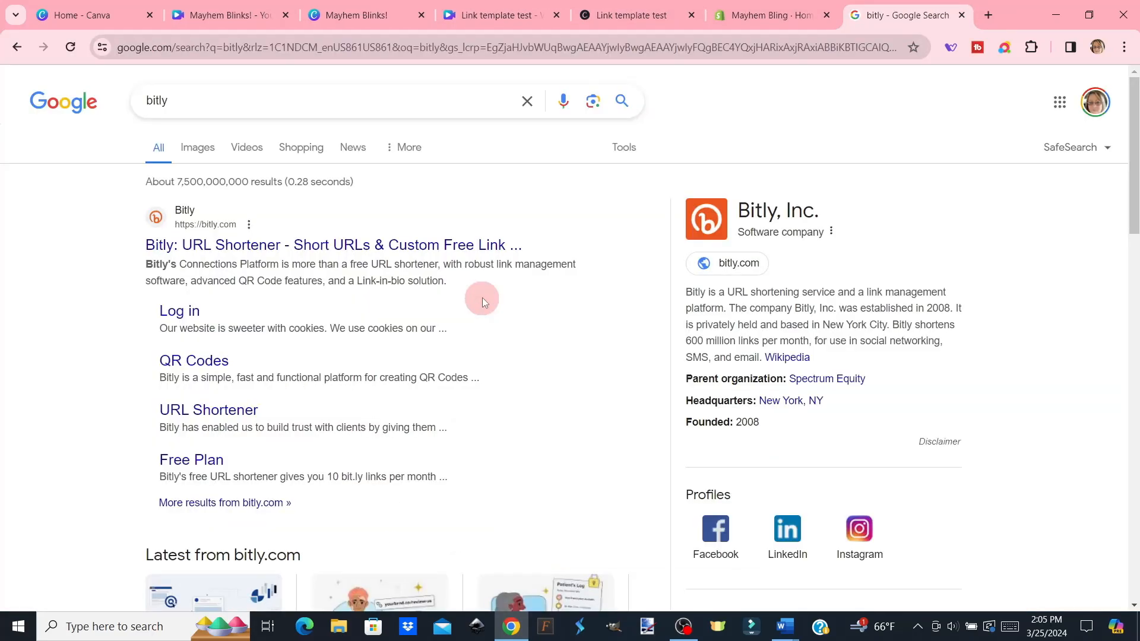
click(215, 252)
click(180, 313)
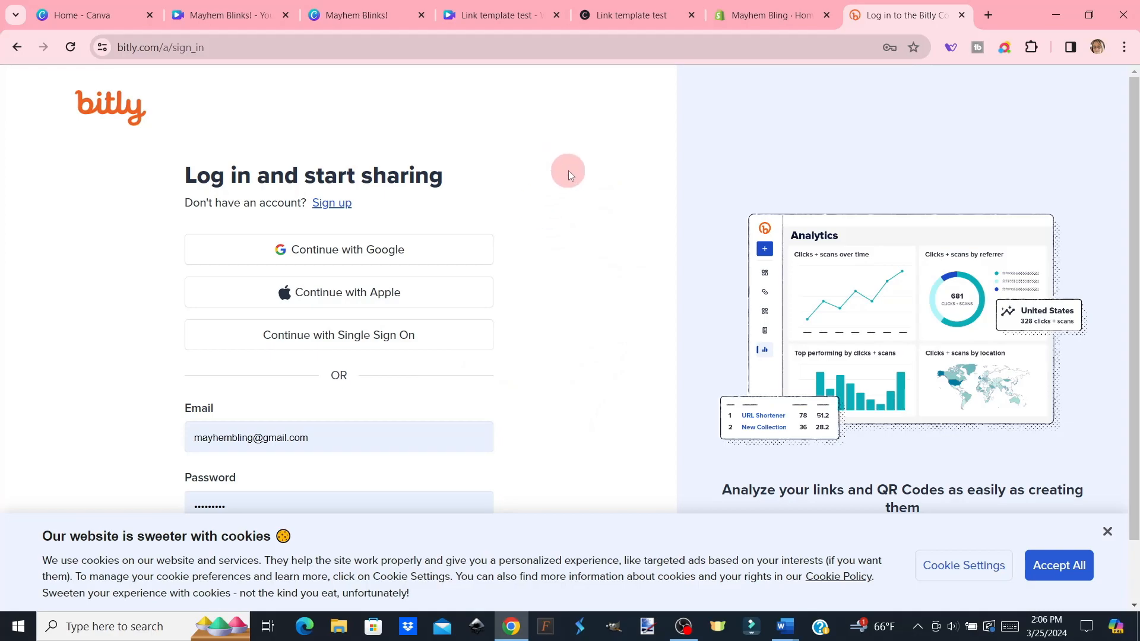
- Dismiss the cookie notice and log in to Bitly with the prefilled account details
scroll(594, 214, down, 2)
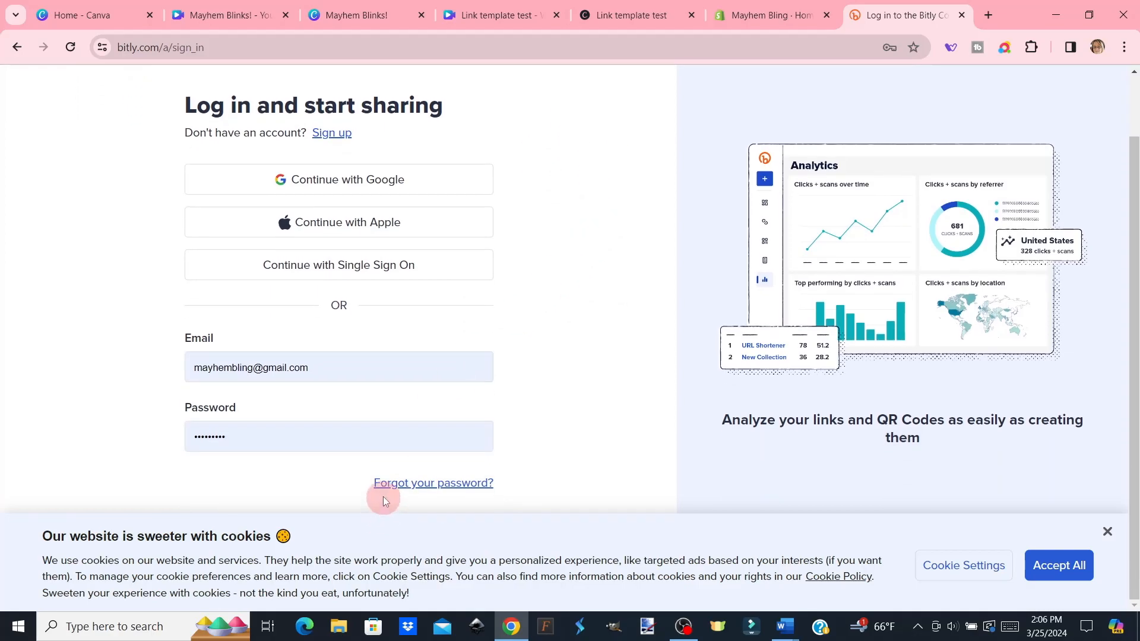
click(1107, 533)
click(278, 530)
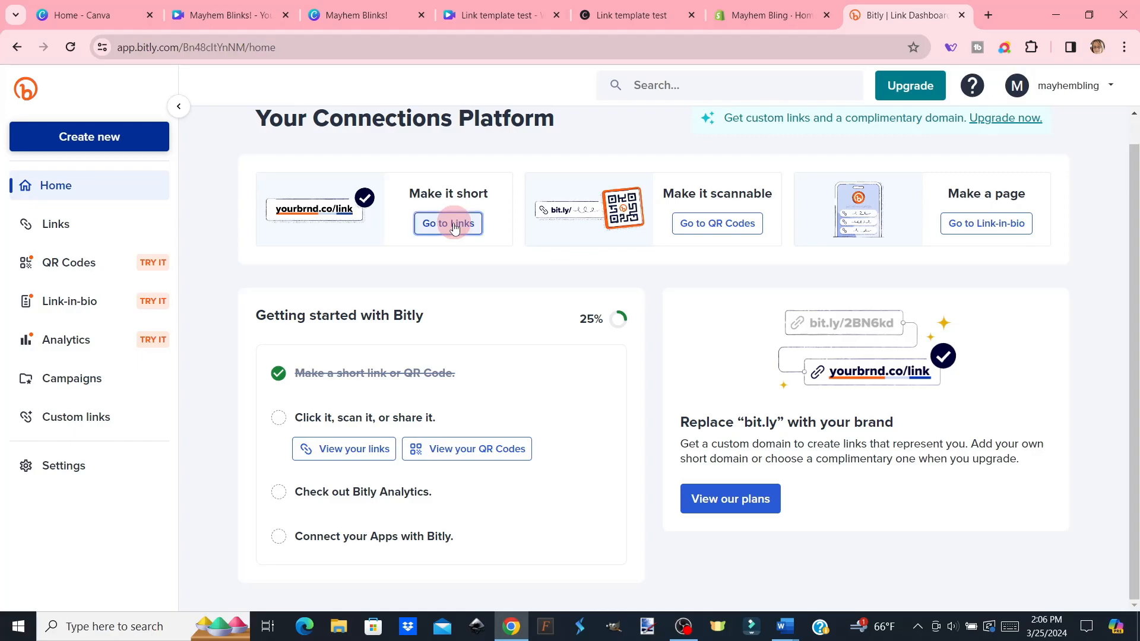
- Open the Bitly links list and look through the existing short links
click(451, 224)
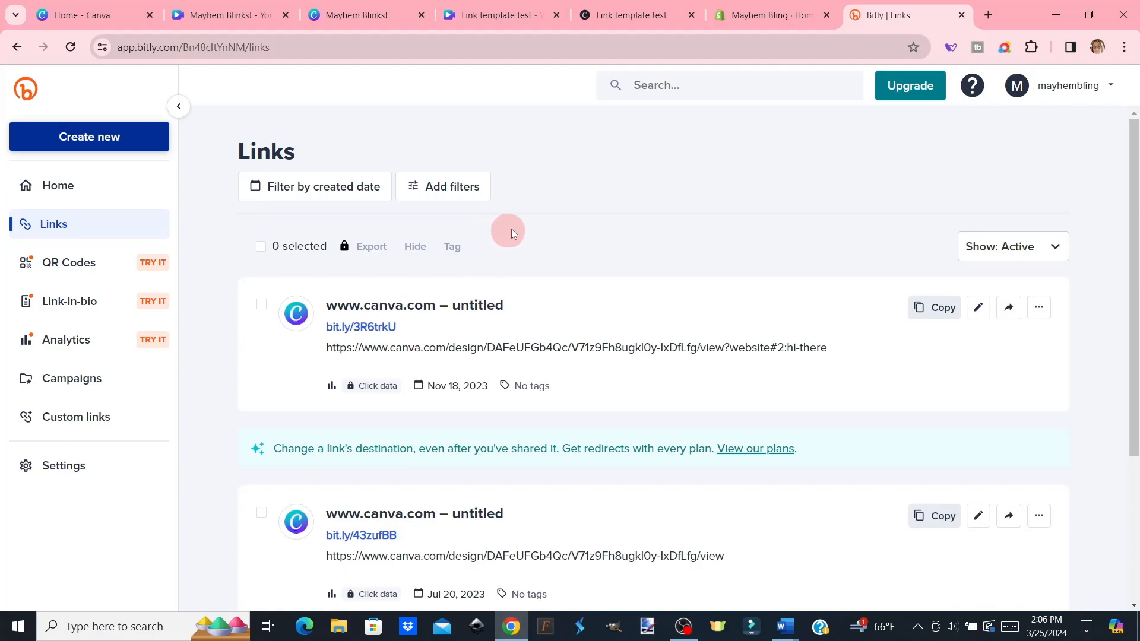
scroll(616, 221, down, 3)
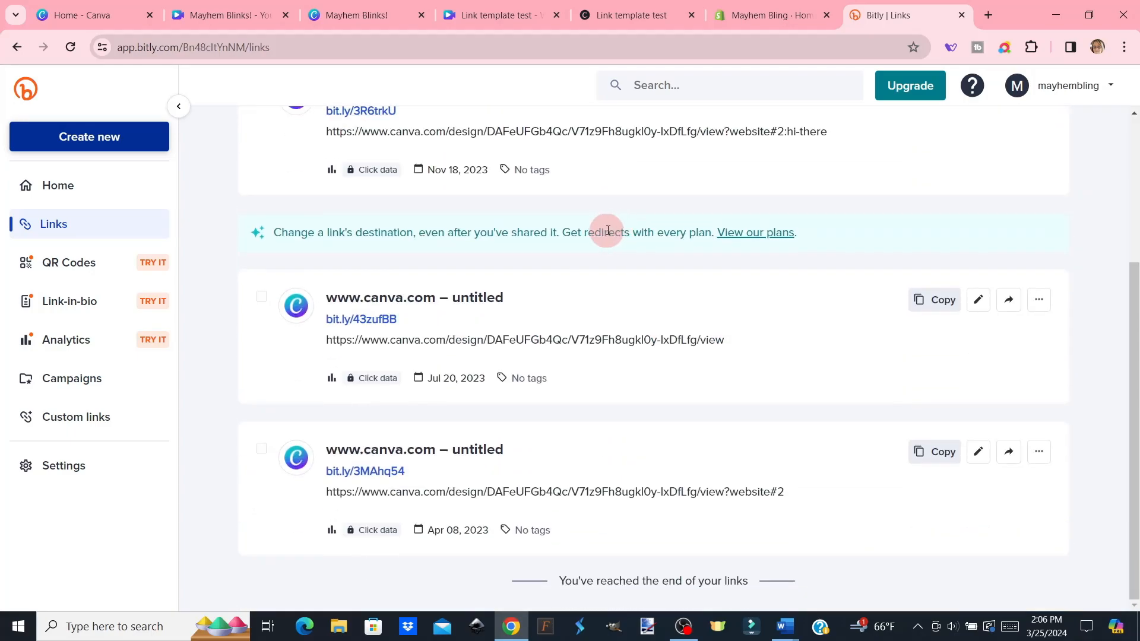
scroll(625, 354, up, 3)
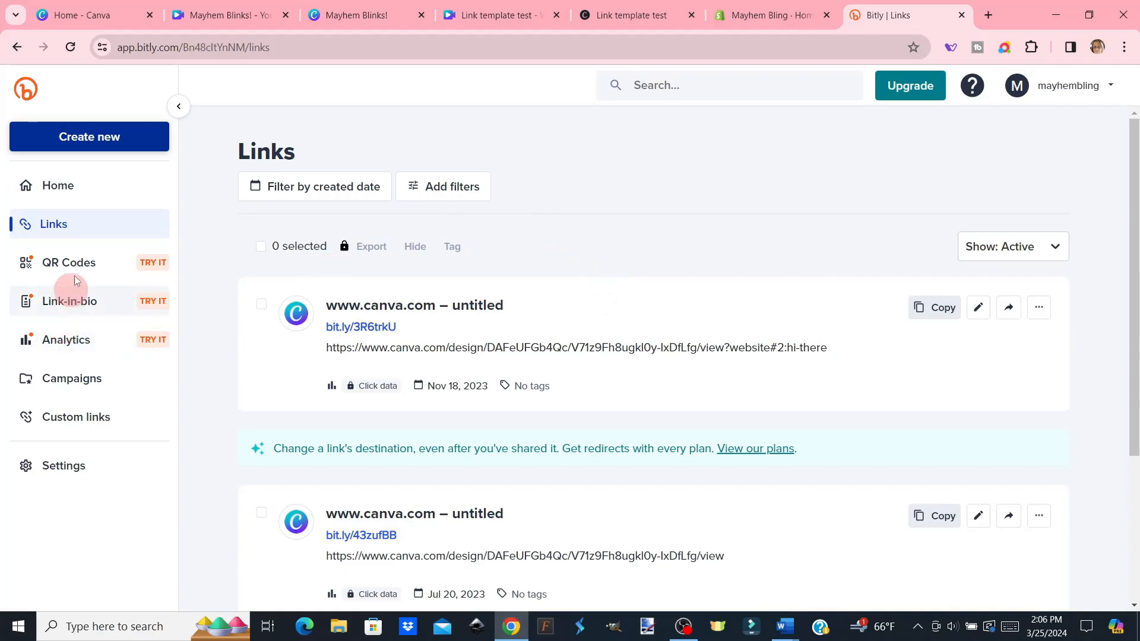
- Create a new Bitly short link with the copied address my-digitalproducts.my.canva.site/digital-lproducts-for-sale as its destination
click(98, 143)
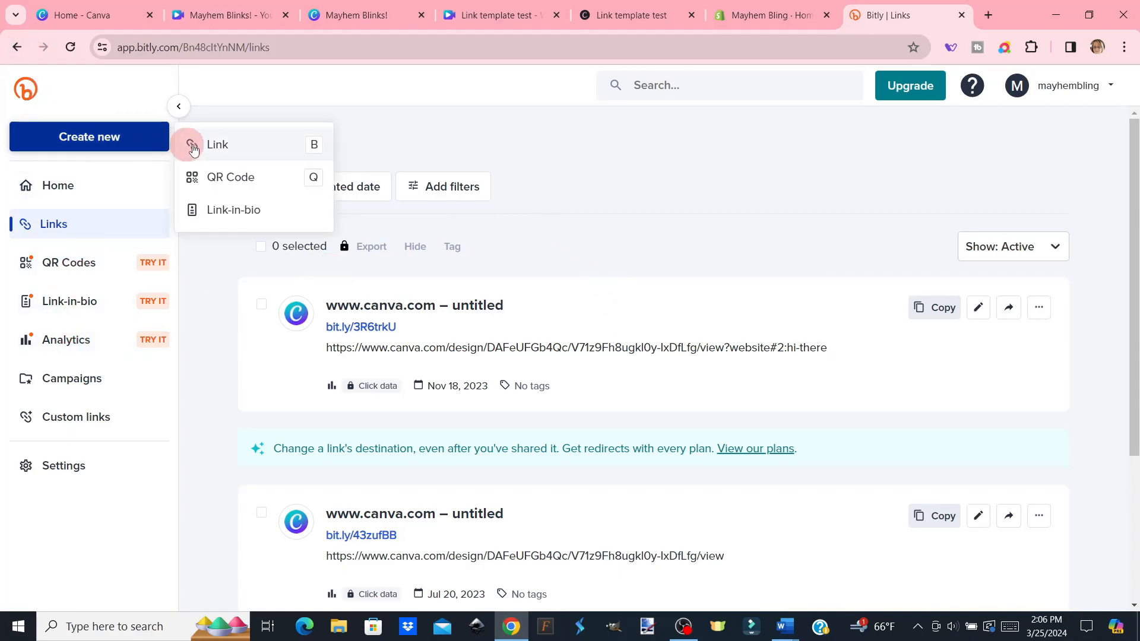
click(214, 144)
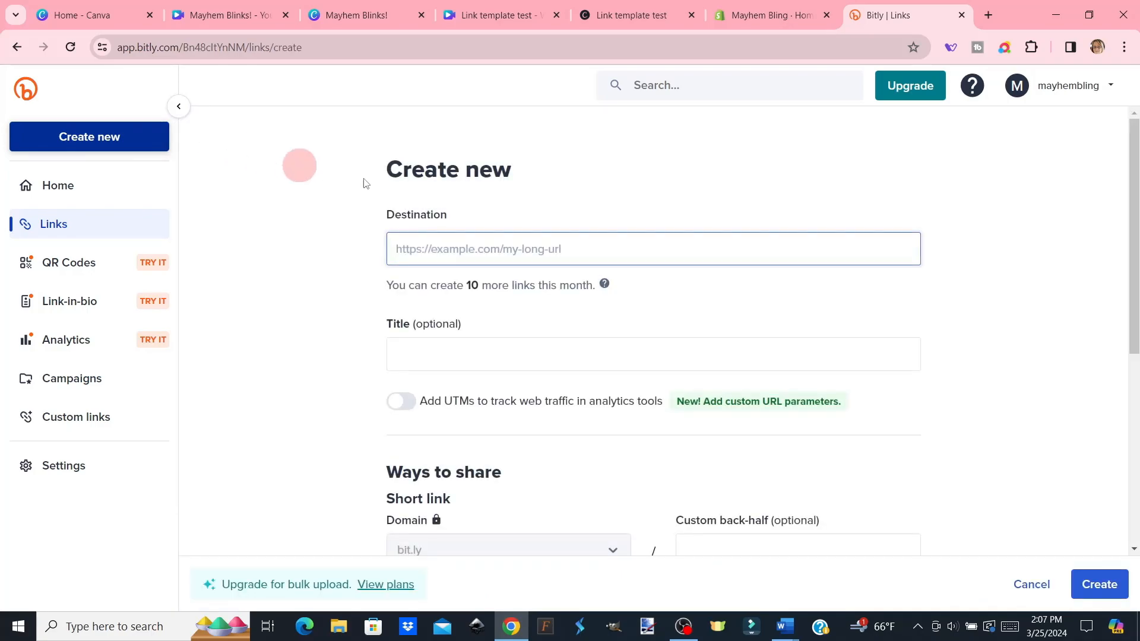
click(300, 166)
click(450, 246)
right_click(450, 245)
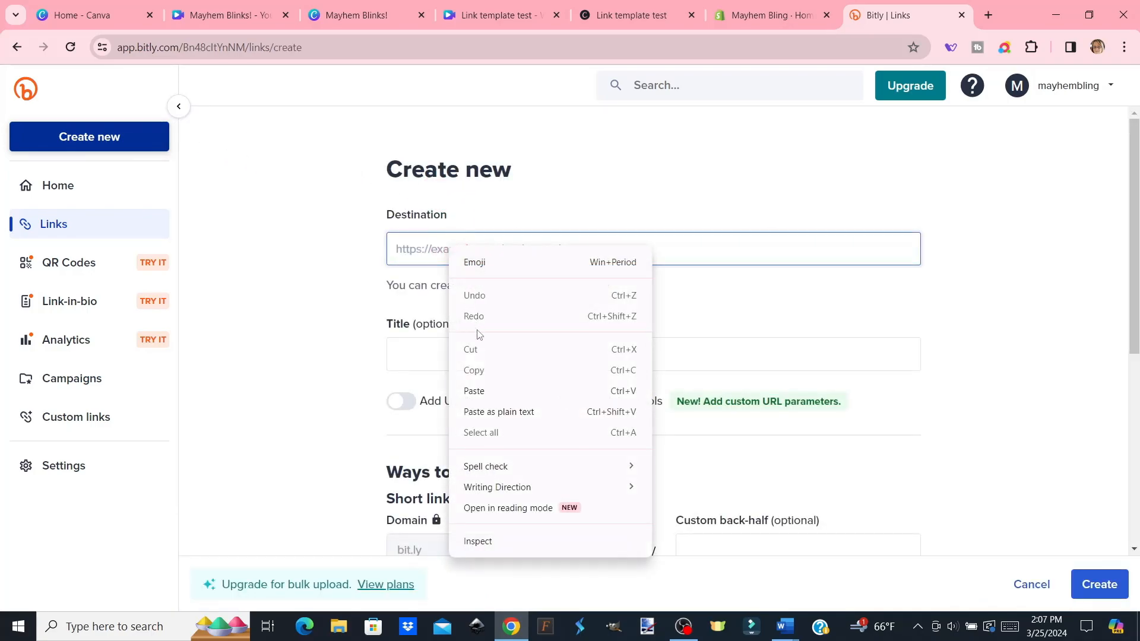
click(484, 392)
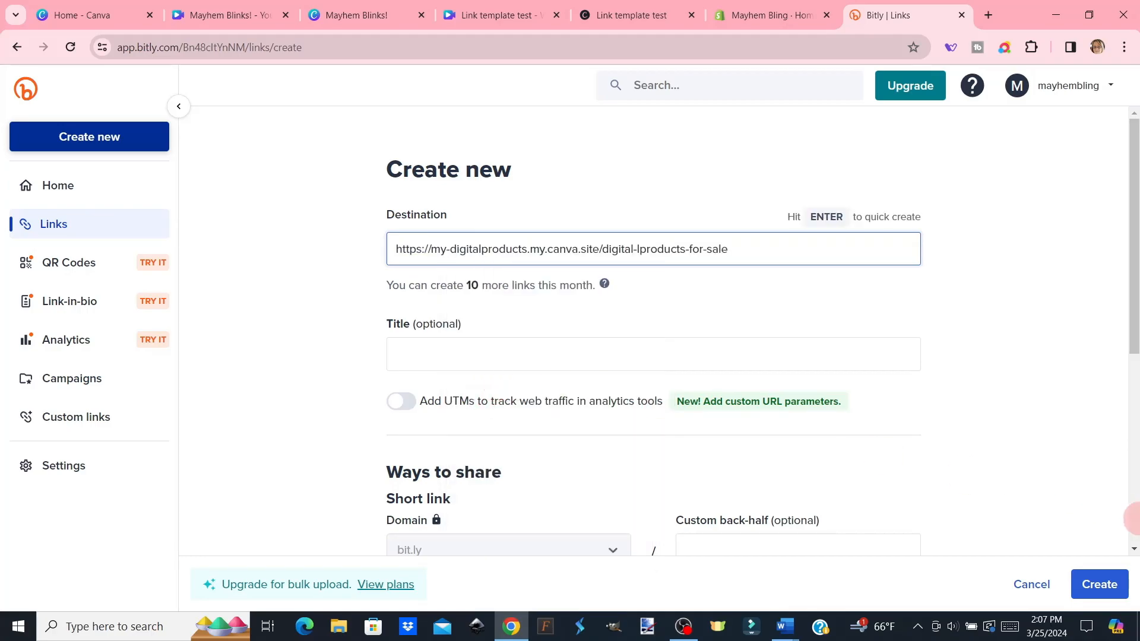
click(1093, 585)
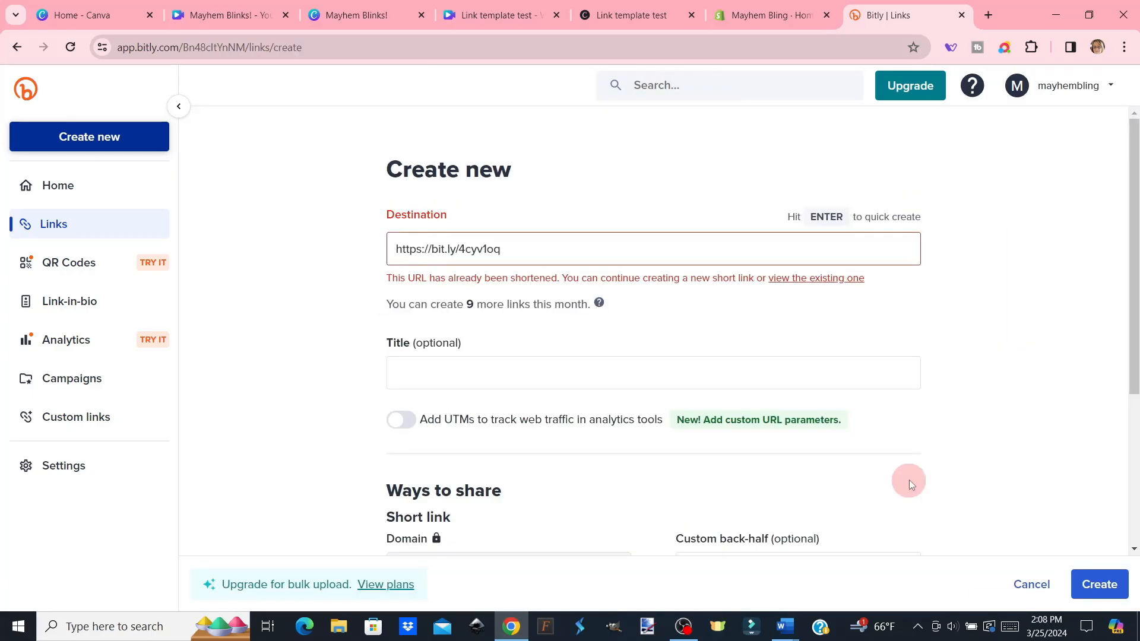
click(522, 249)
drag(515, 248, 395, 249)
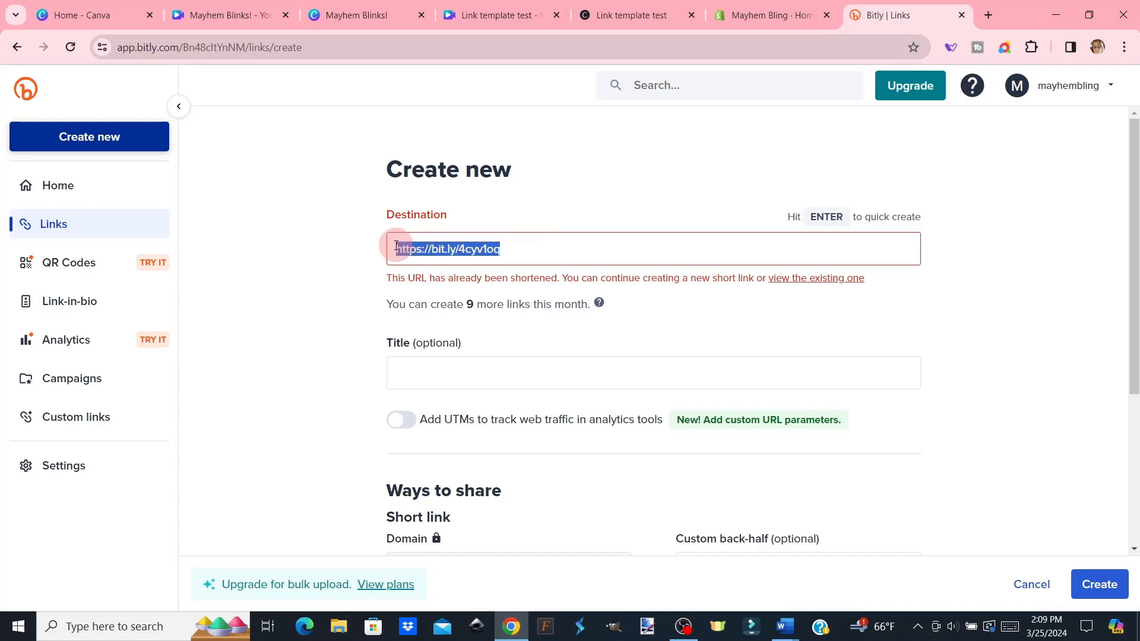
right_click(438, 249)
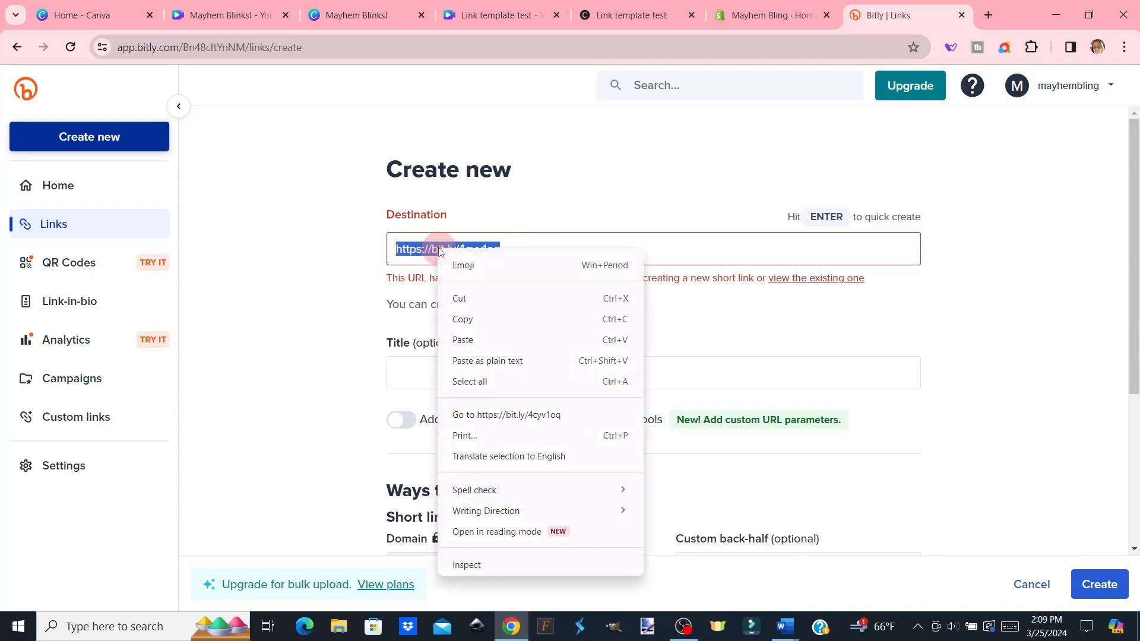
click(463, 324)
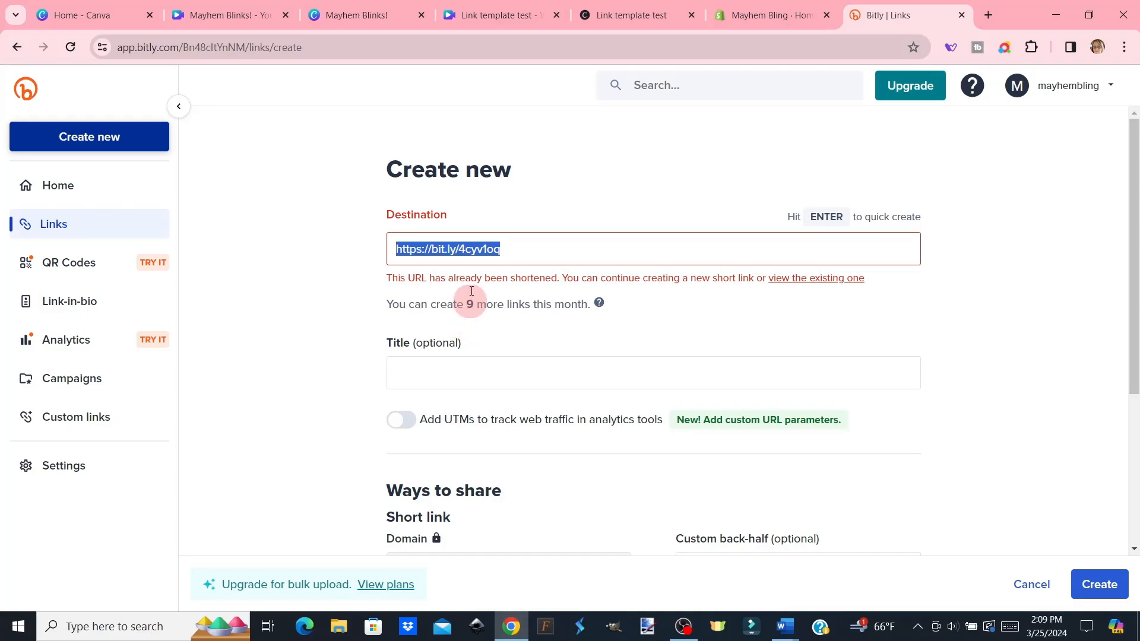
- Switch back to the "Link template test" design in Canva and reopen it for editing
click(501, 15)
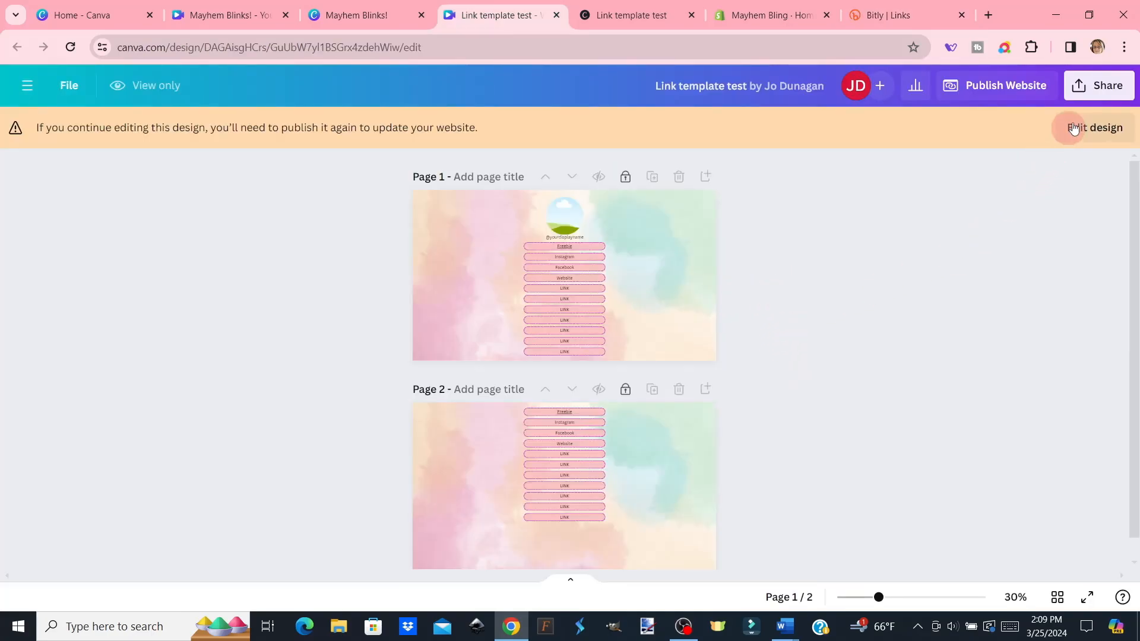
click(1095, 127)
click(646, 439)
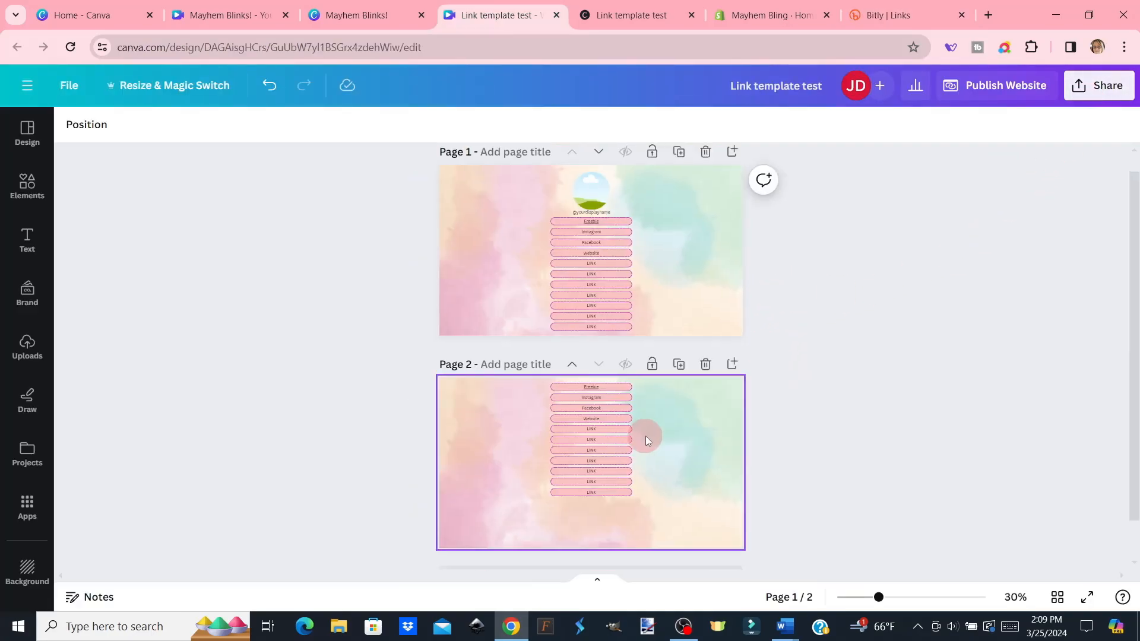
- Change the text on the sixth bar of page 1, the second one labelled LINK, to "My Shopify"
scroll(932, 398, down, 2)
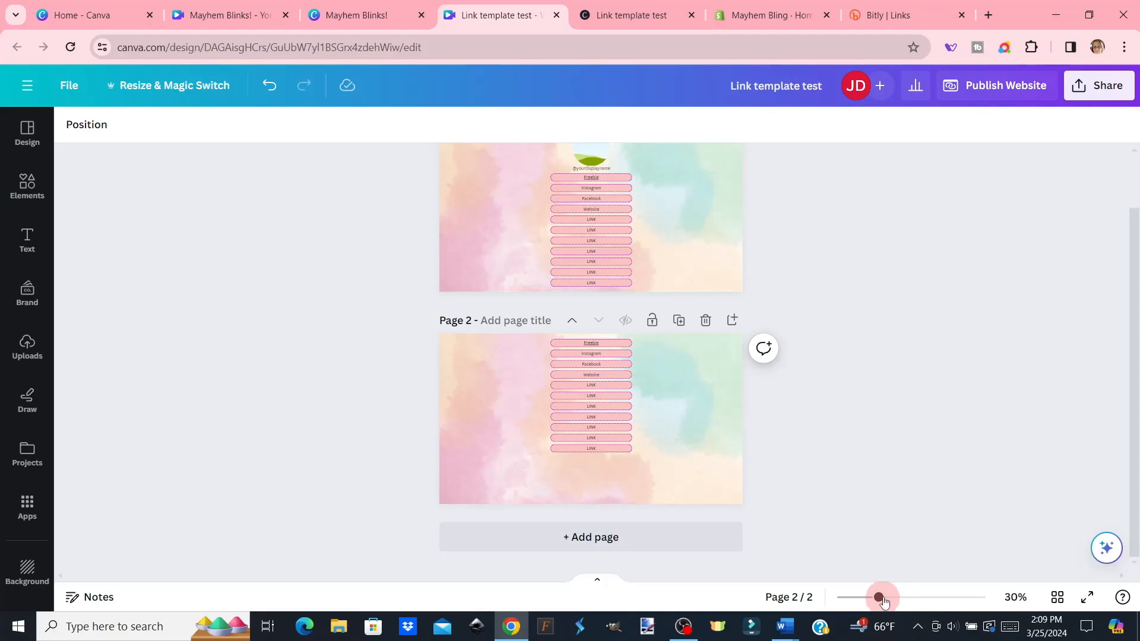
drag(881, 599, 928, 598)
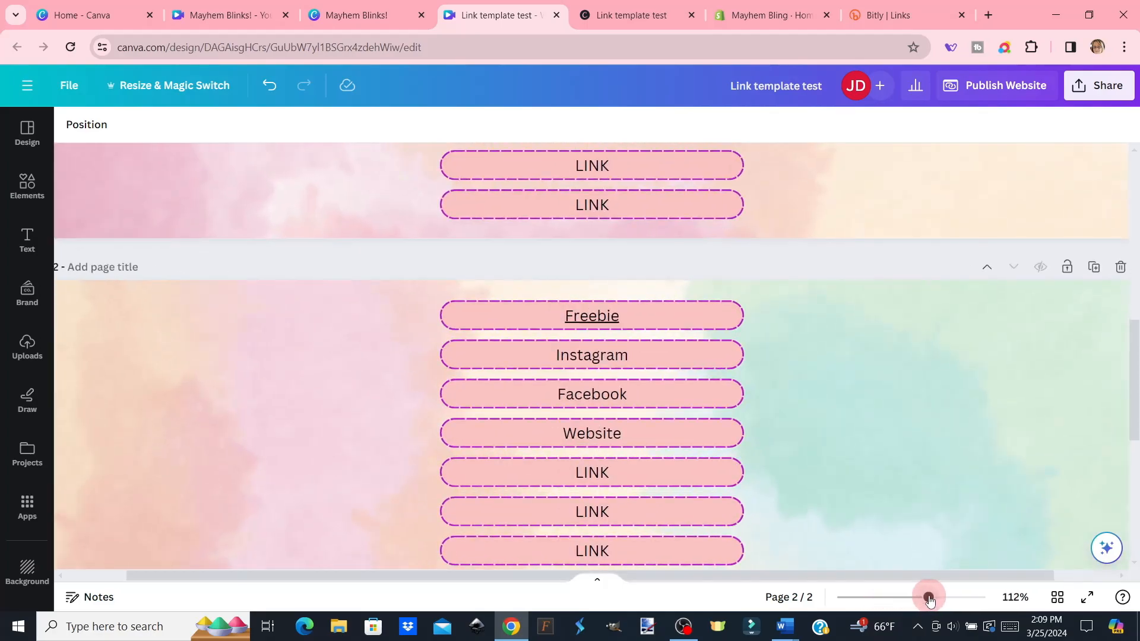
scroll(803, 396, up, 10)
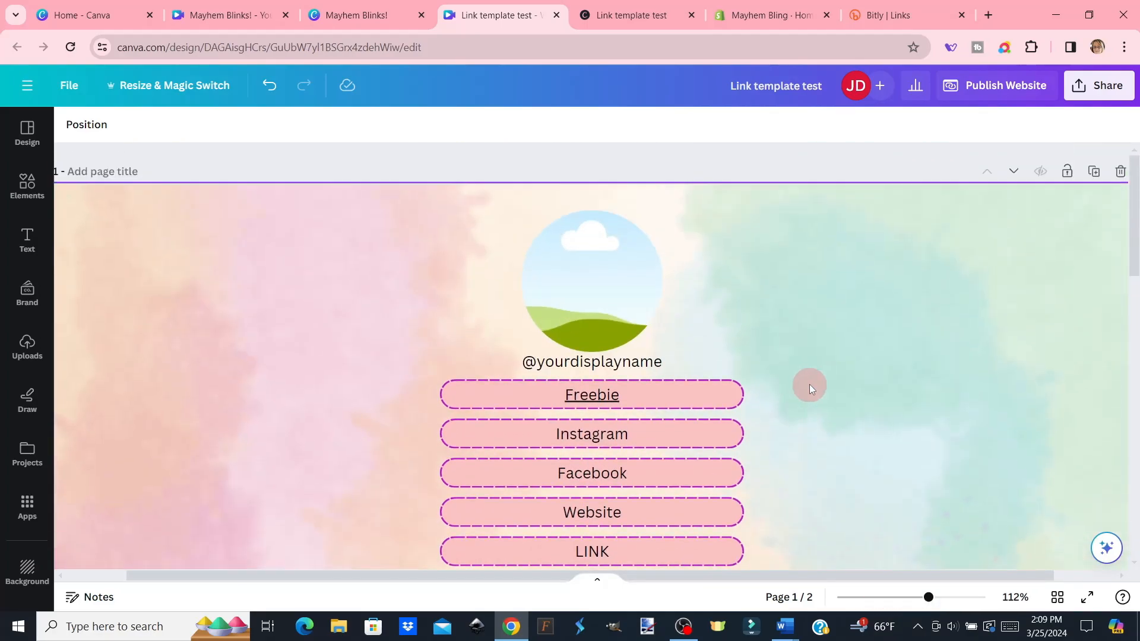
scroll(810, 385, down, 4)
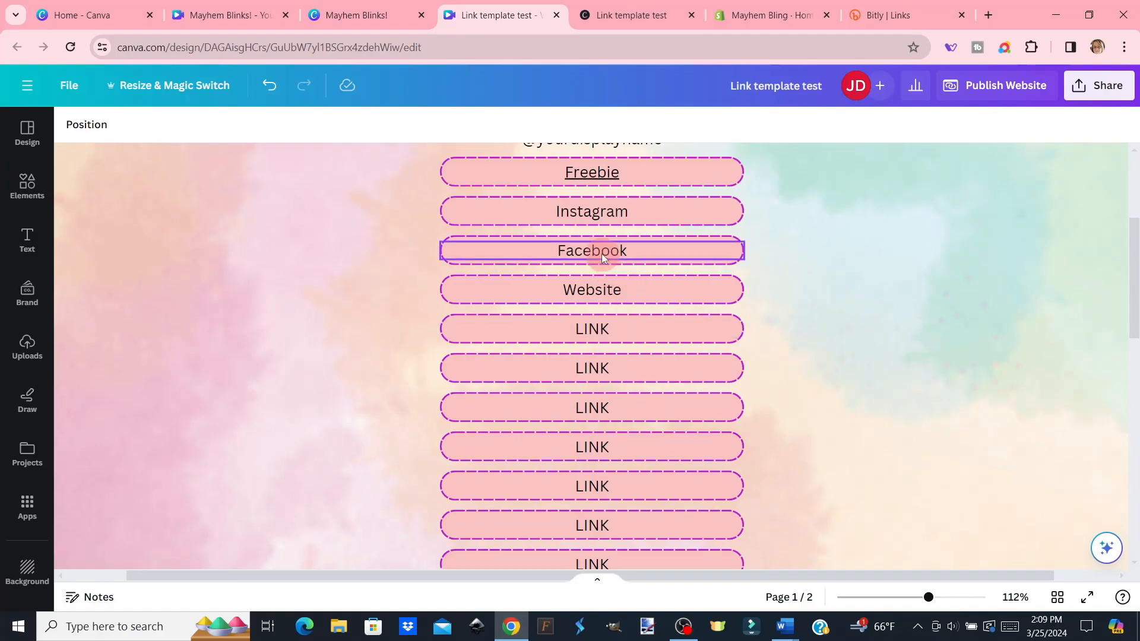
click(597, 296)
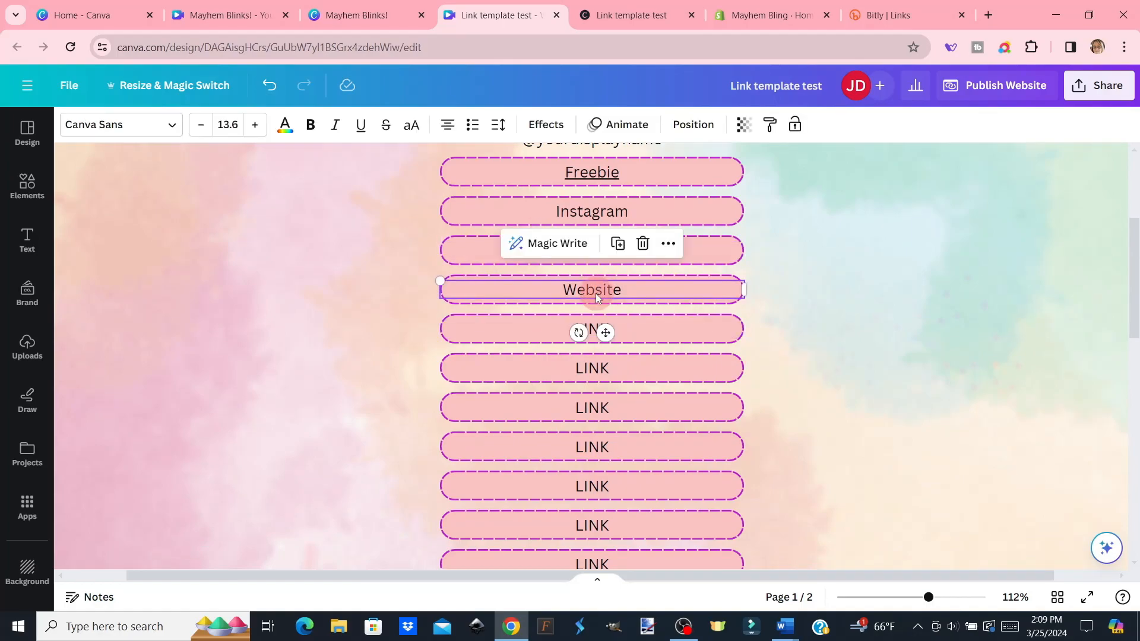
click(596, 370)
double_click(597, 370)
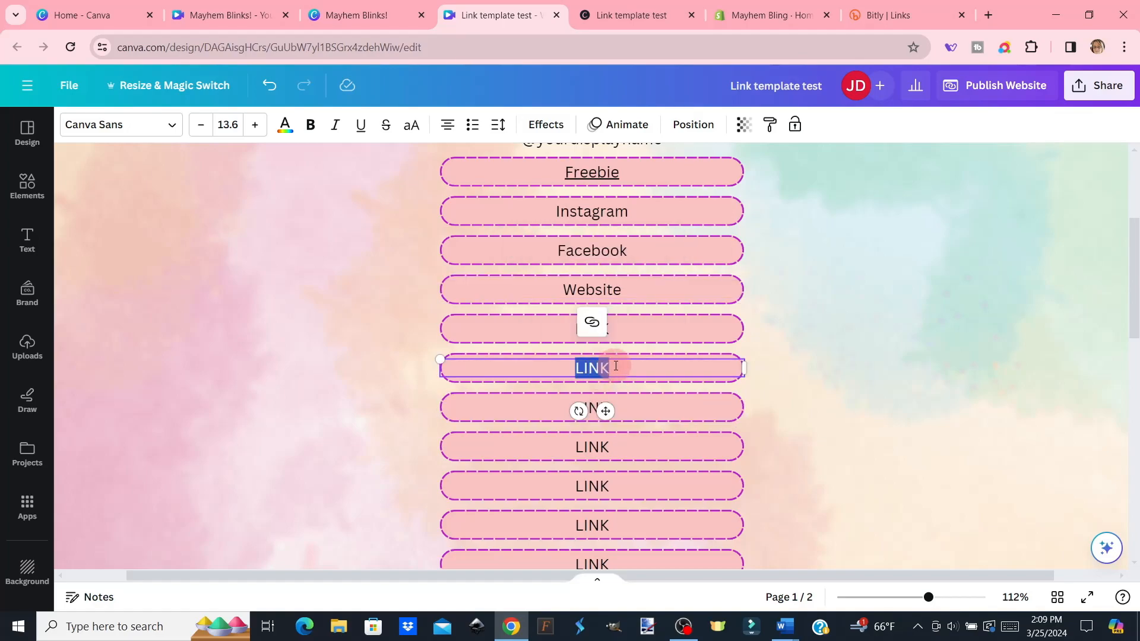
text(My j)
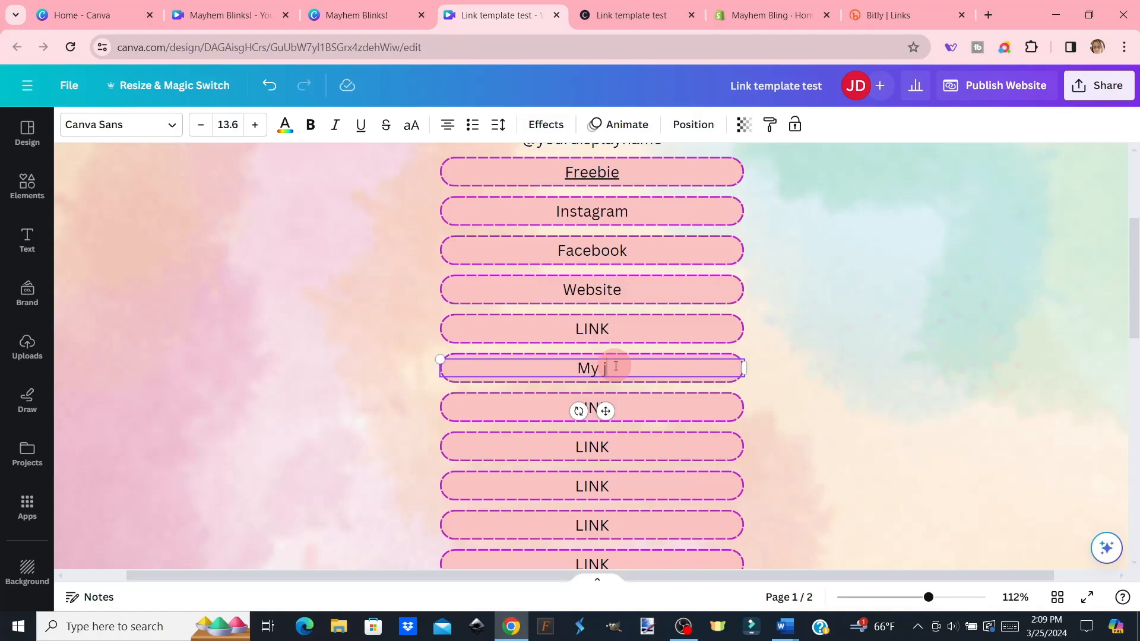
key(BackSpace)
text(Shopify)
key(Return)
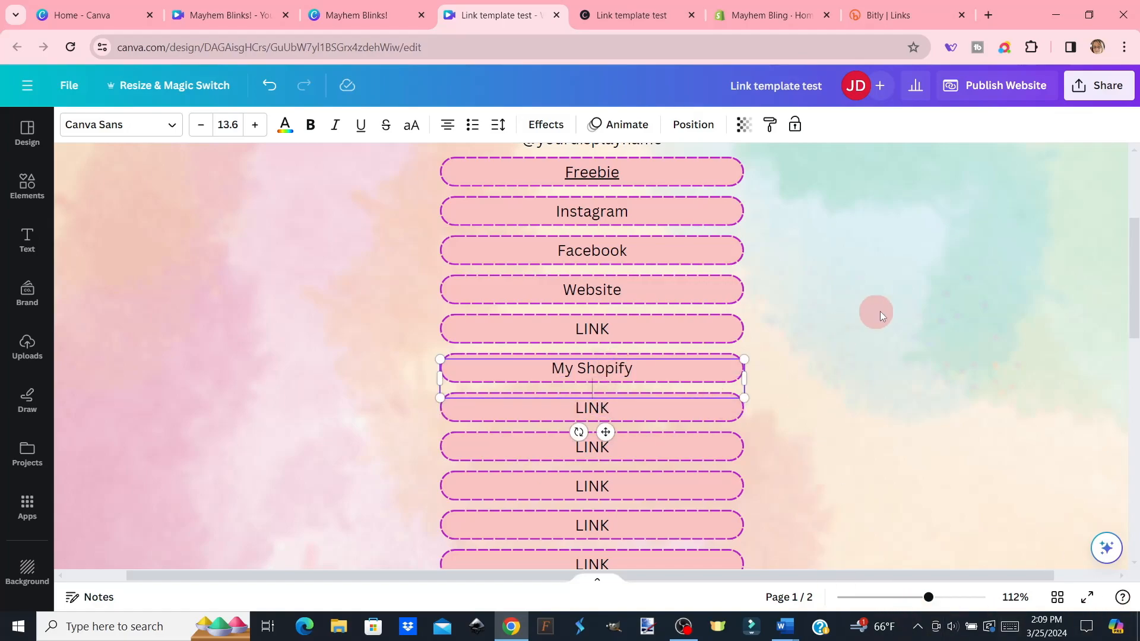
- Republish the edited design as a website under the existing page URL "digital-lproducts-for-sale"
click(1097, 90)
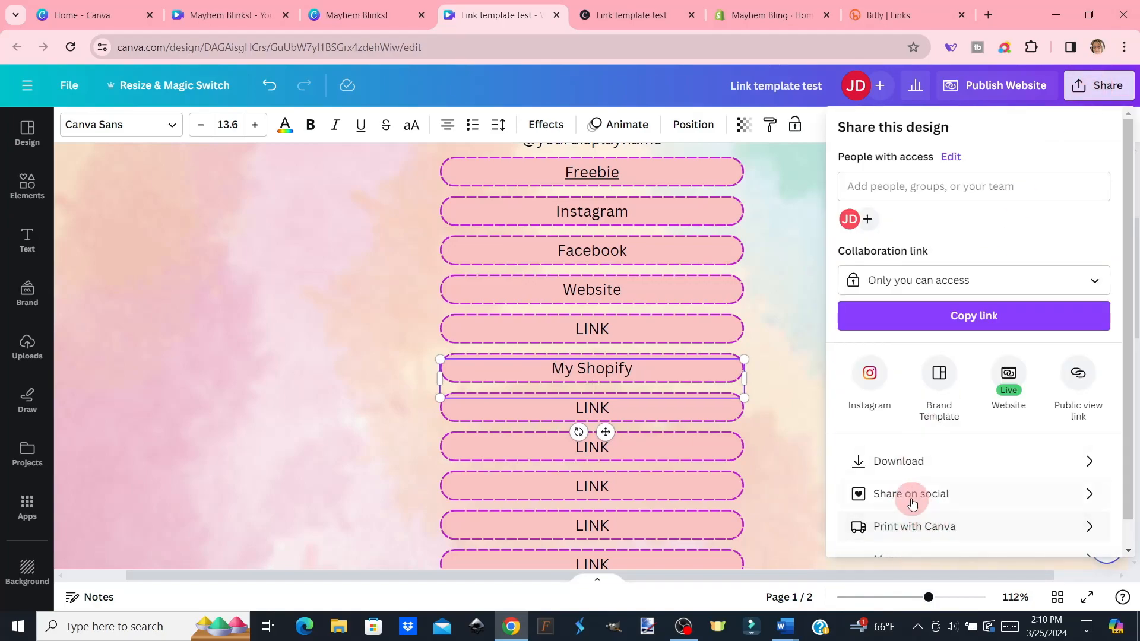
scroll(908, 497, down, 1)
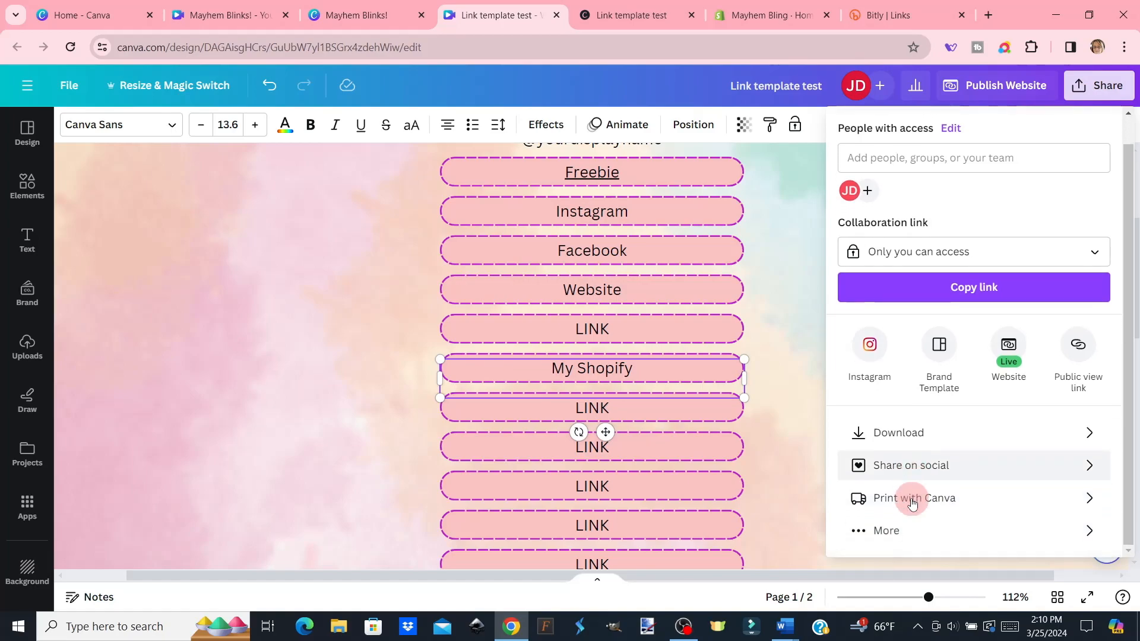
click(883, 533)
click(940, 233)
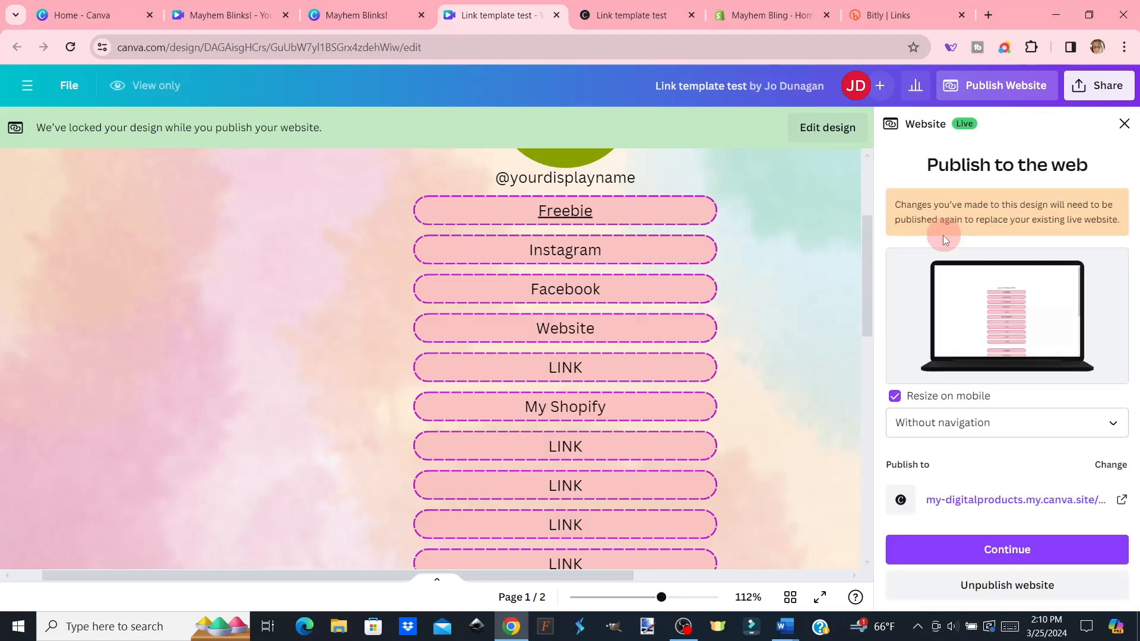
click(992, 549)
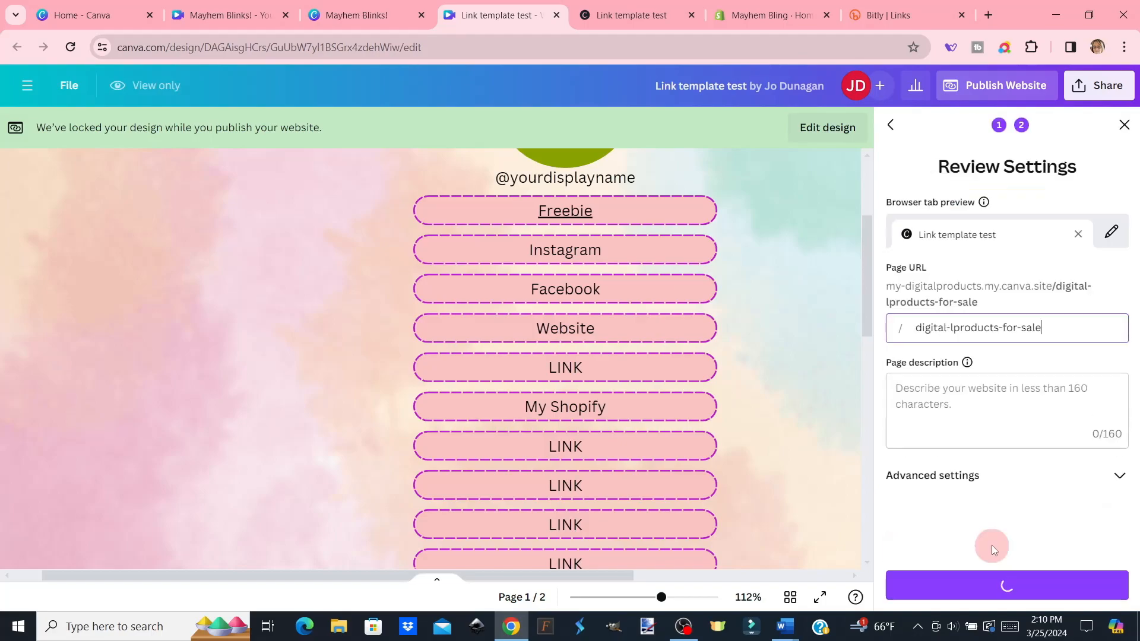
click(989, 585)
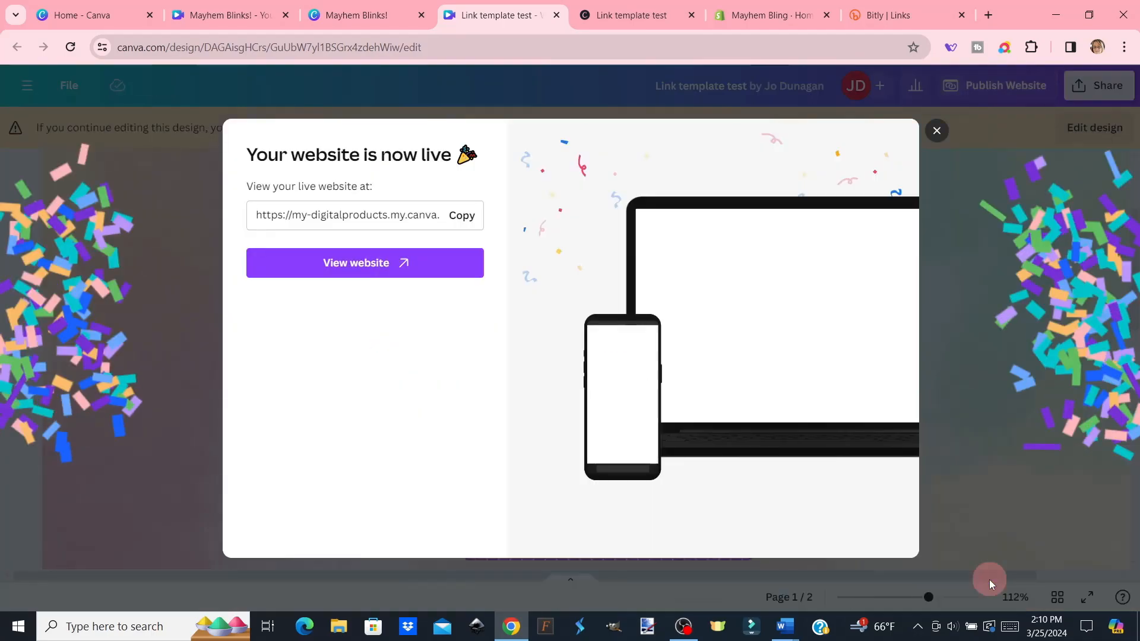
- View the republished website and check its bars on both pages
click(364, 262)
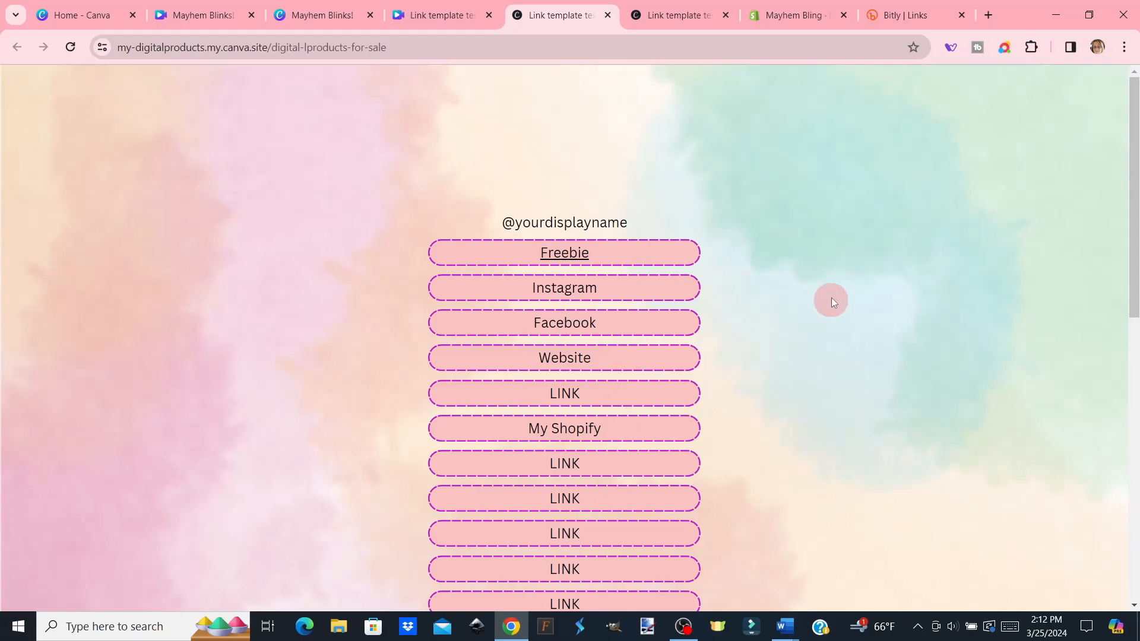
scroll(837, 290, down, 3)
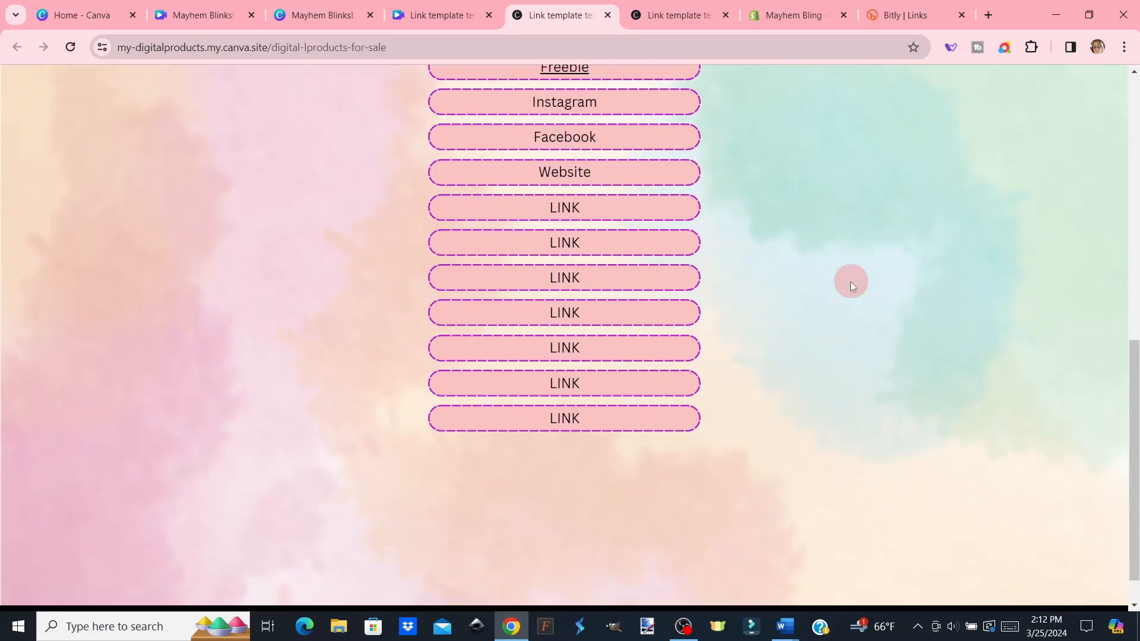
scroll(850, 282, up, 8)
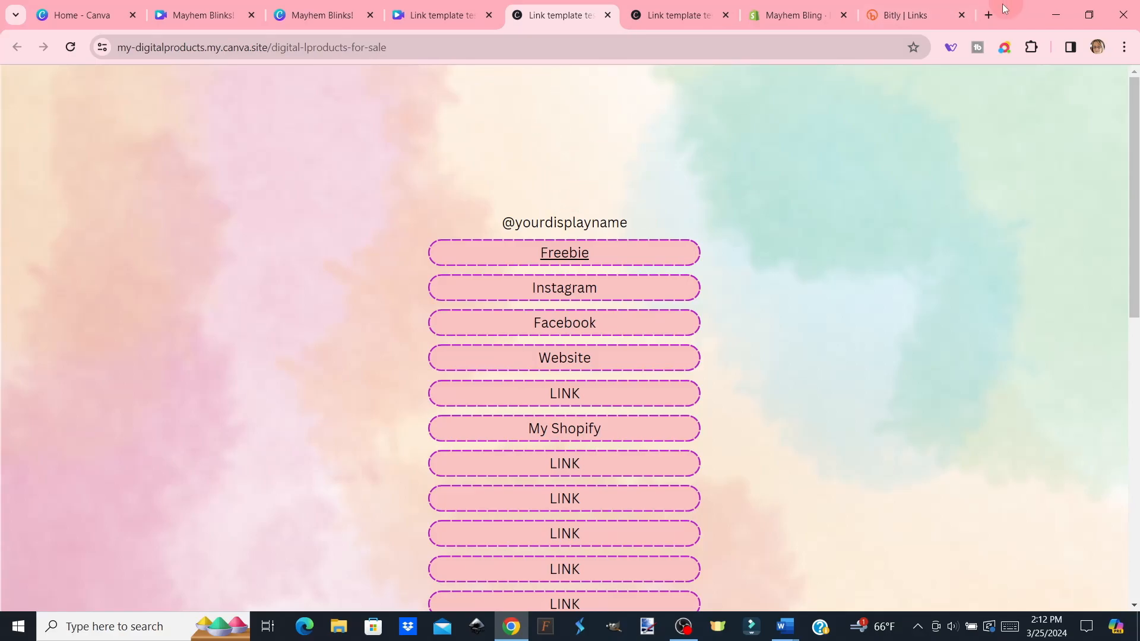
- Open the copied Bitly short link in a new browser tab and look through the page it leads to
click(987, 15)
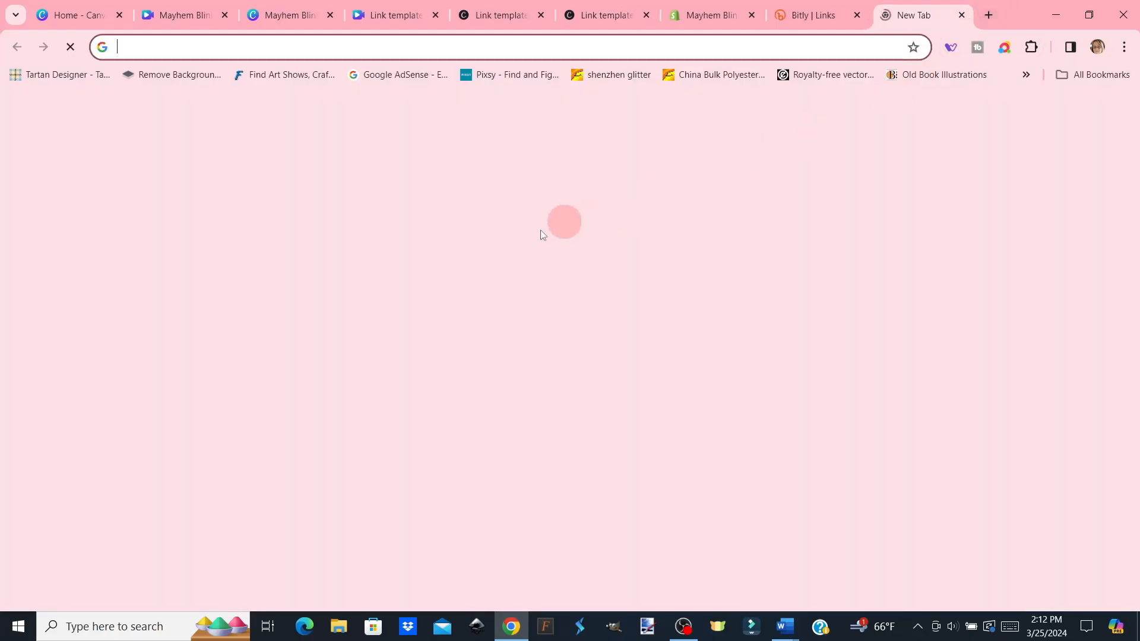
click(472, 299)
right_click(474, 300)
click(499, 446)
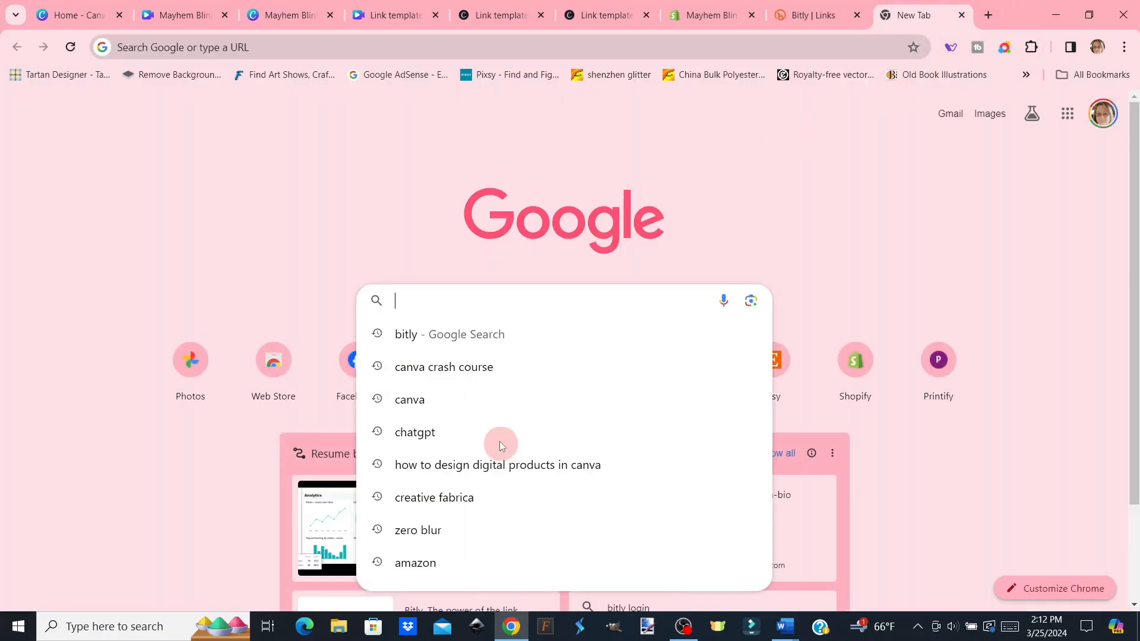
key(Return)
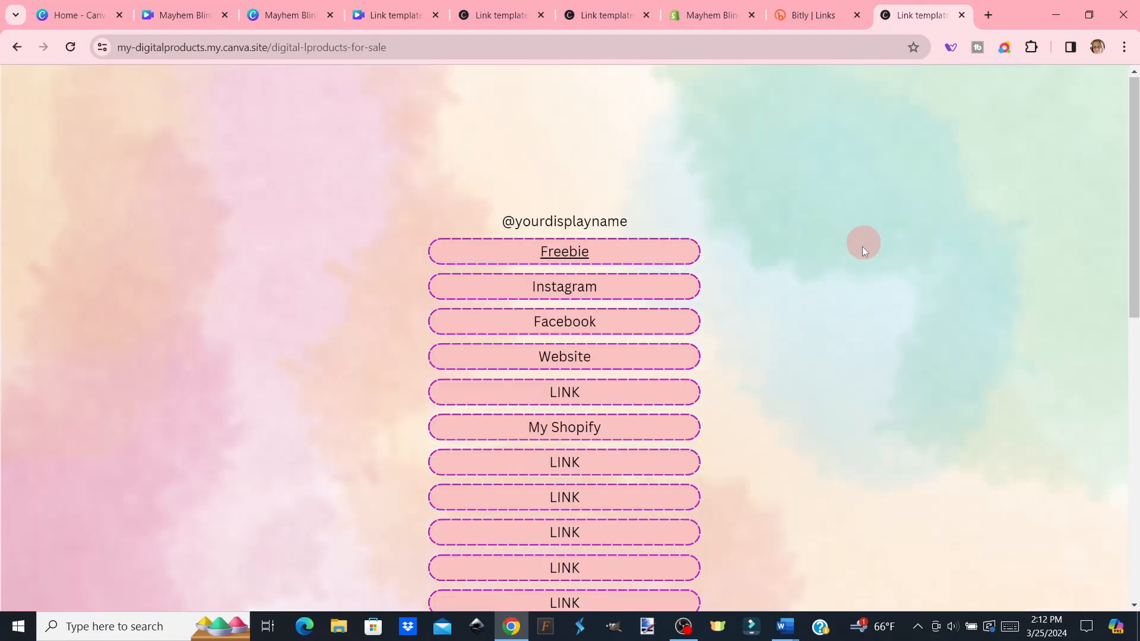
scroll(862, 244, down, 3)
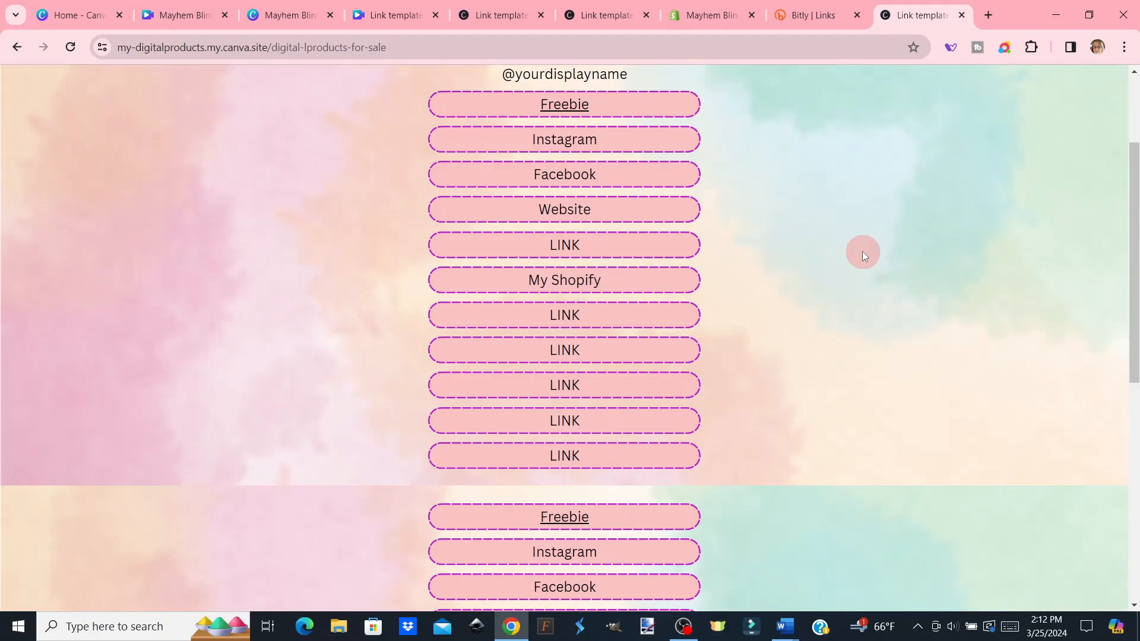
scroll(862, 252, up, 2)
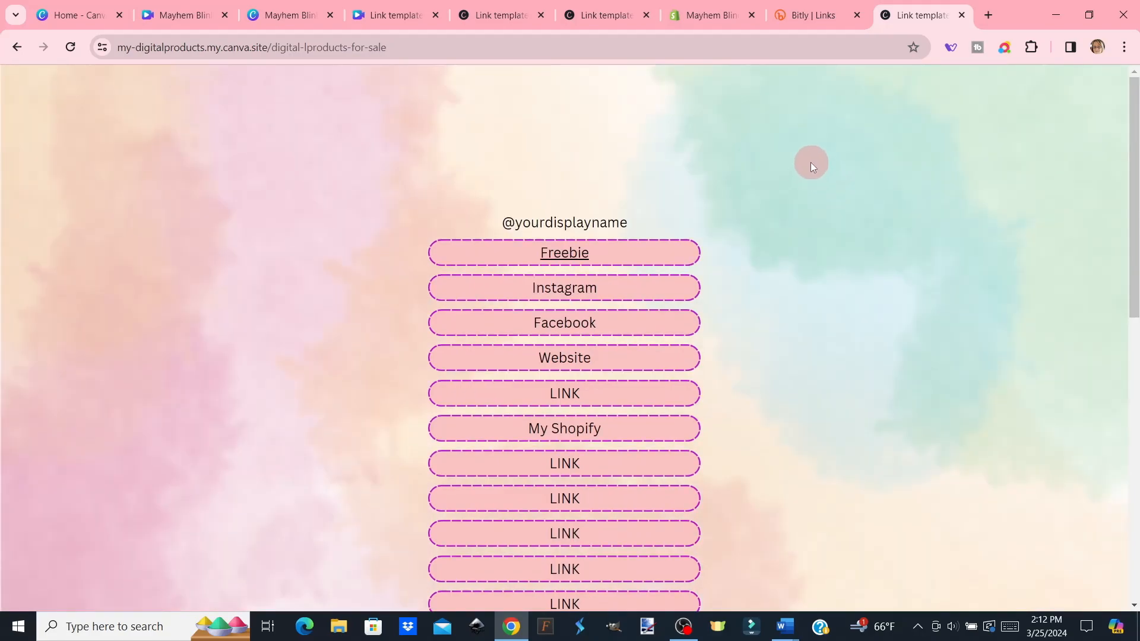
scroll(812, 164, down, 4)
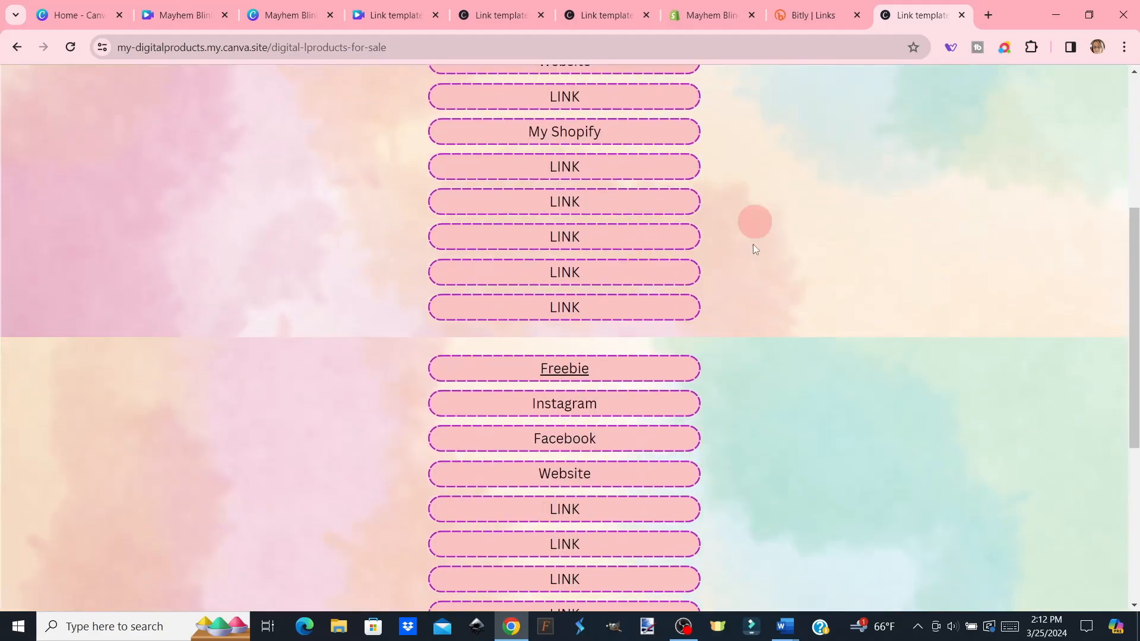
- Look through the rest of the republished page, and compare it with the Mayhem Bling links page in its open tab
scroll(866, 247, down, 5)
scroll(868, 251, up, 10)
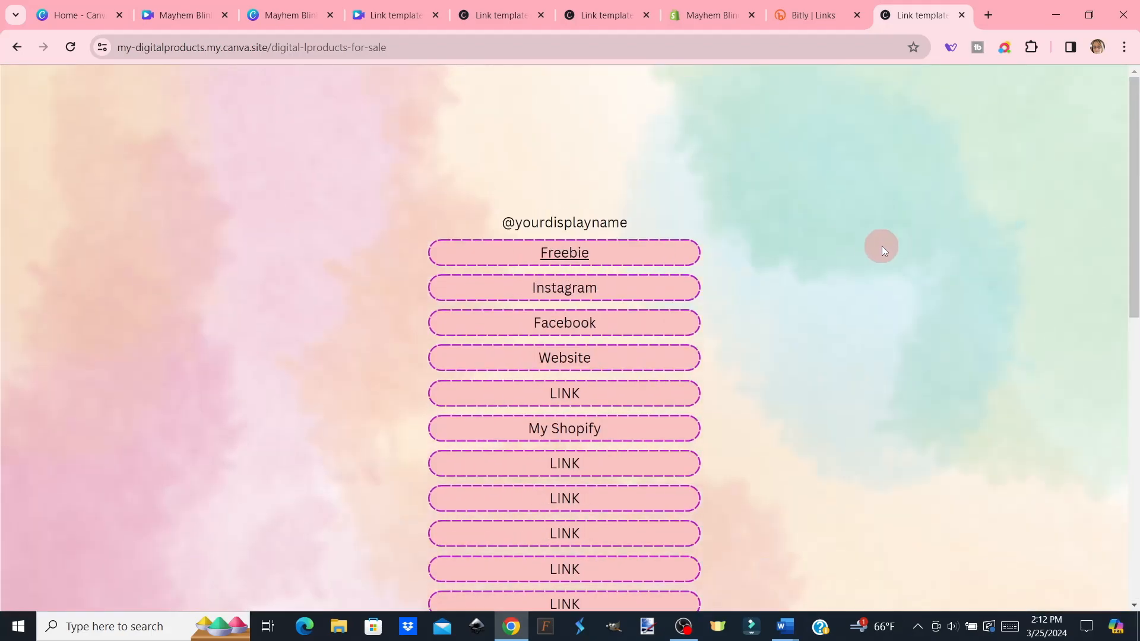
key(ctrl+3)
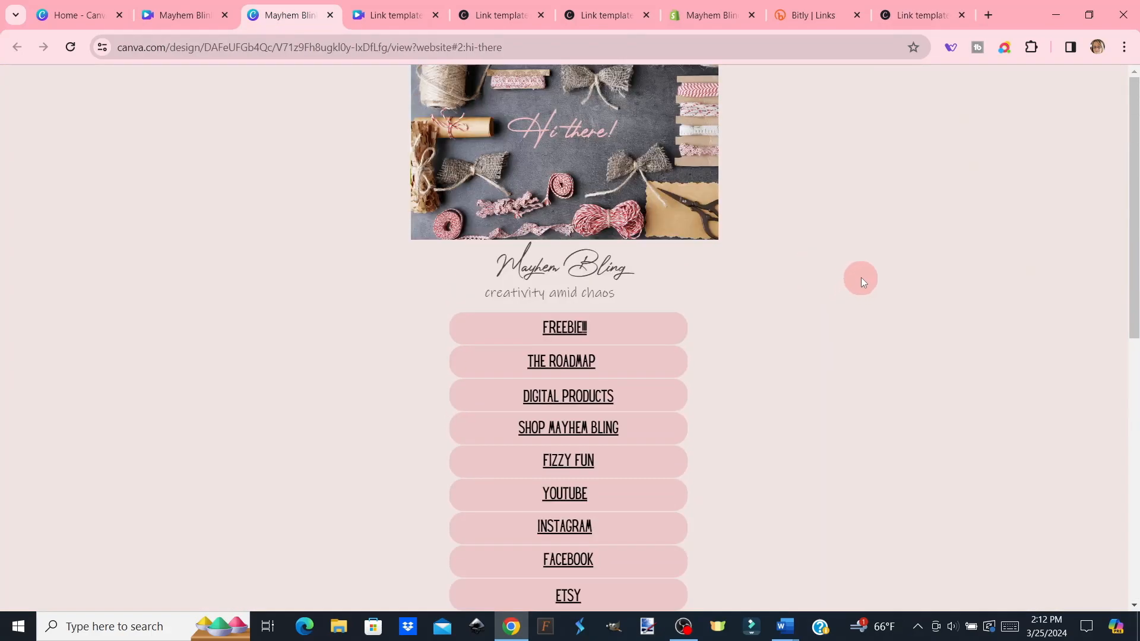
scroll(862, 216, down, 7)
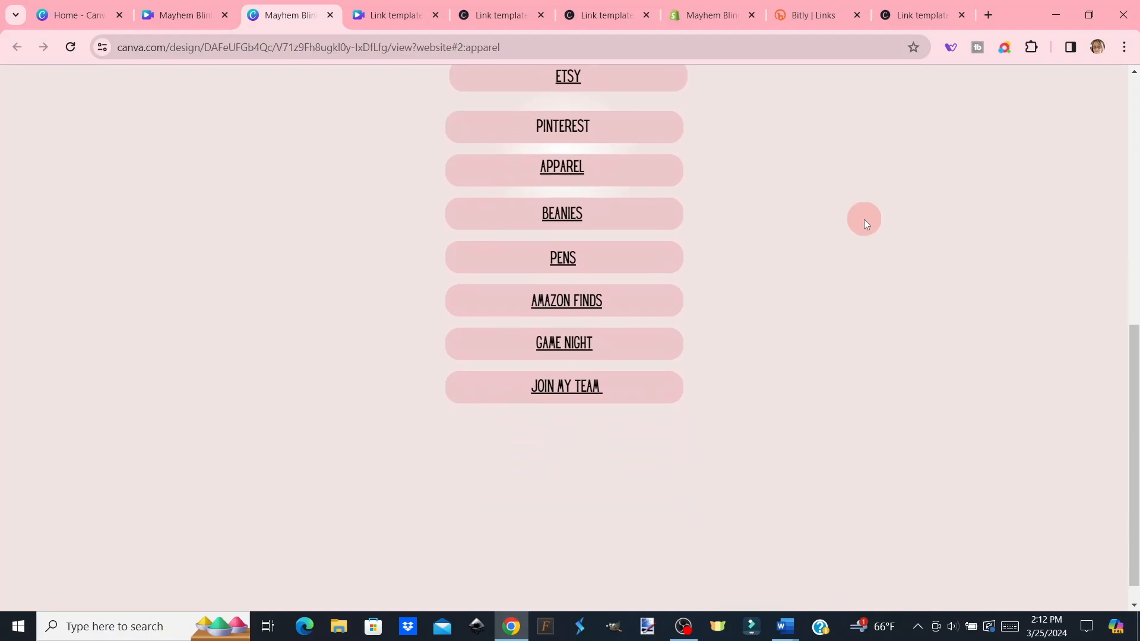
scroll(864, 219, up, 4)
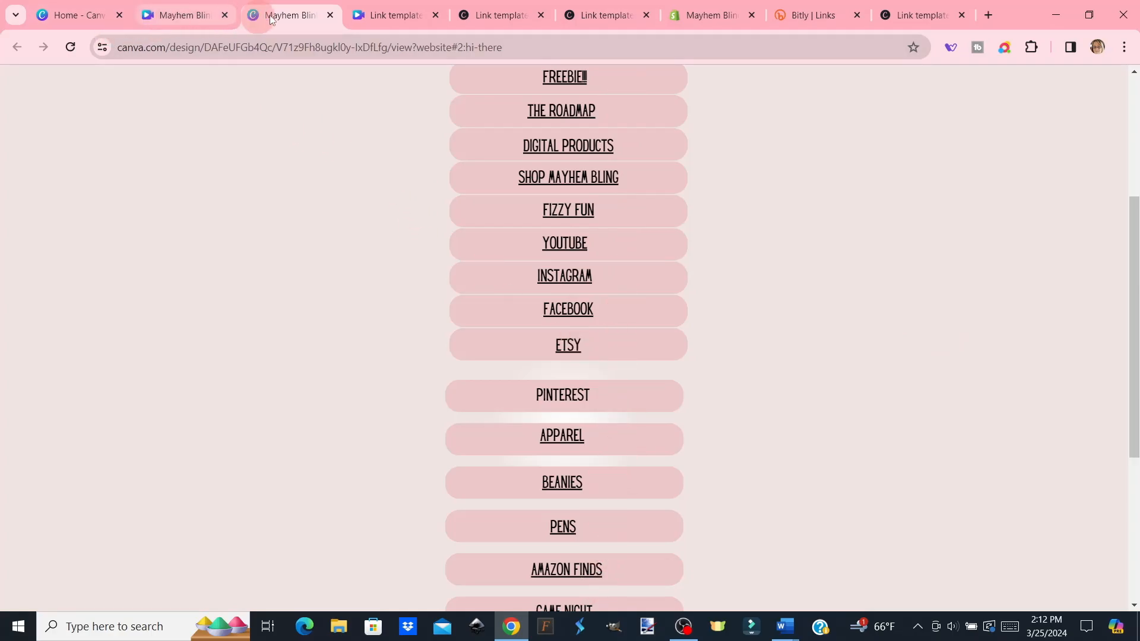
- Return to the "Link template test" website design and review the bars on both of its pages
click(383, 16)
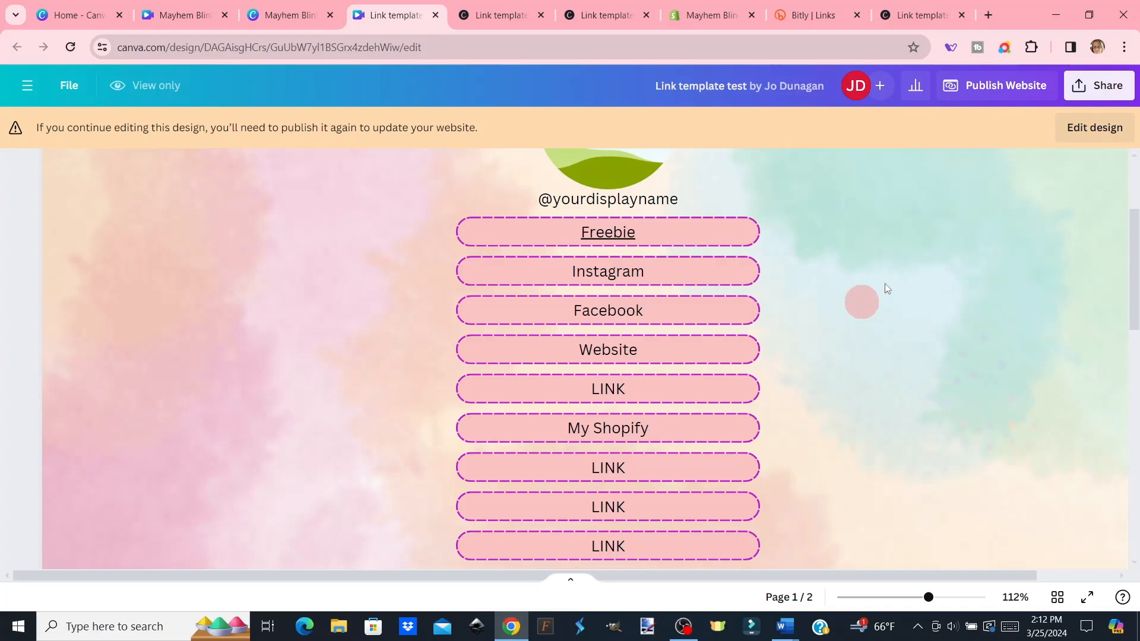
scroll(823, 375, up, 3)
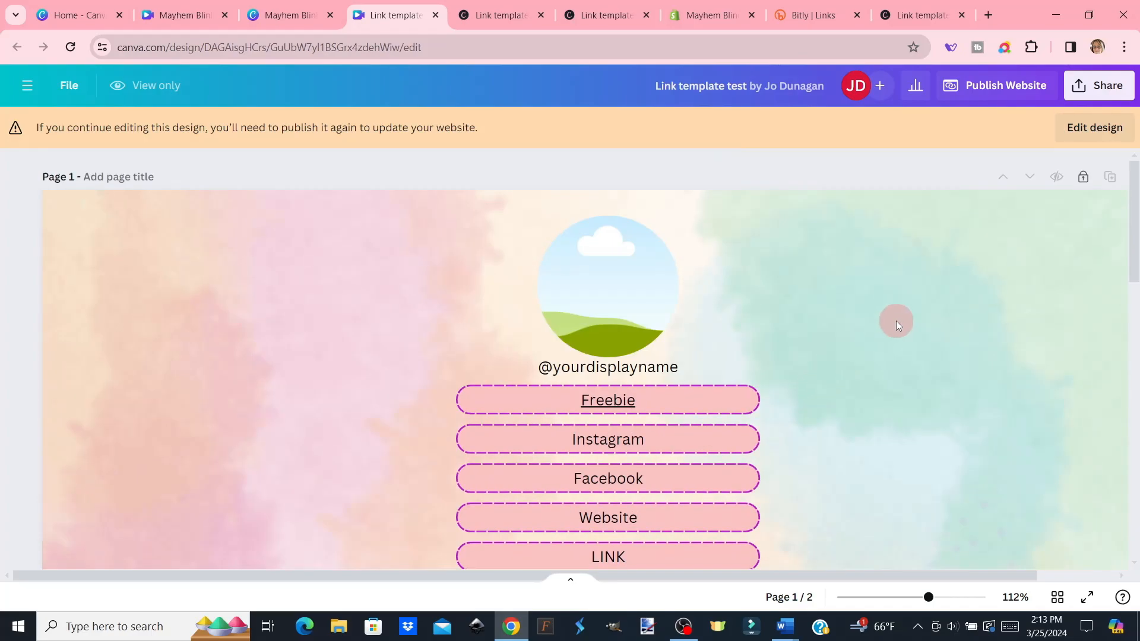
scroll(896, 320, down, 10)
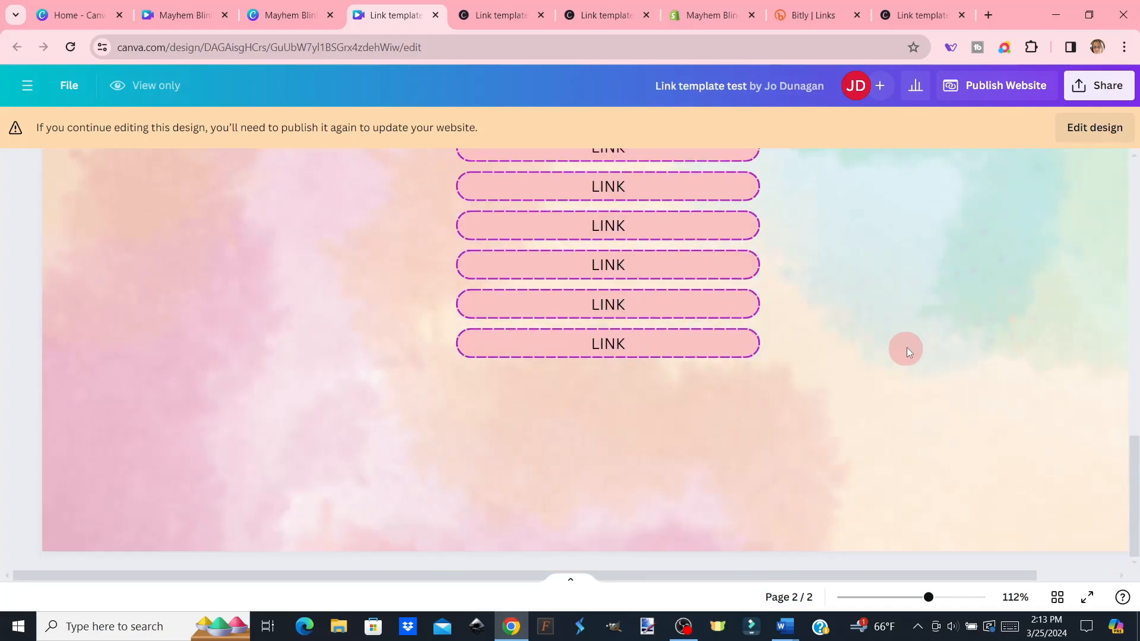
scroll(907, 352, up, 10)
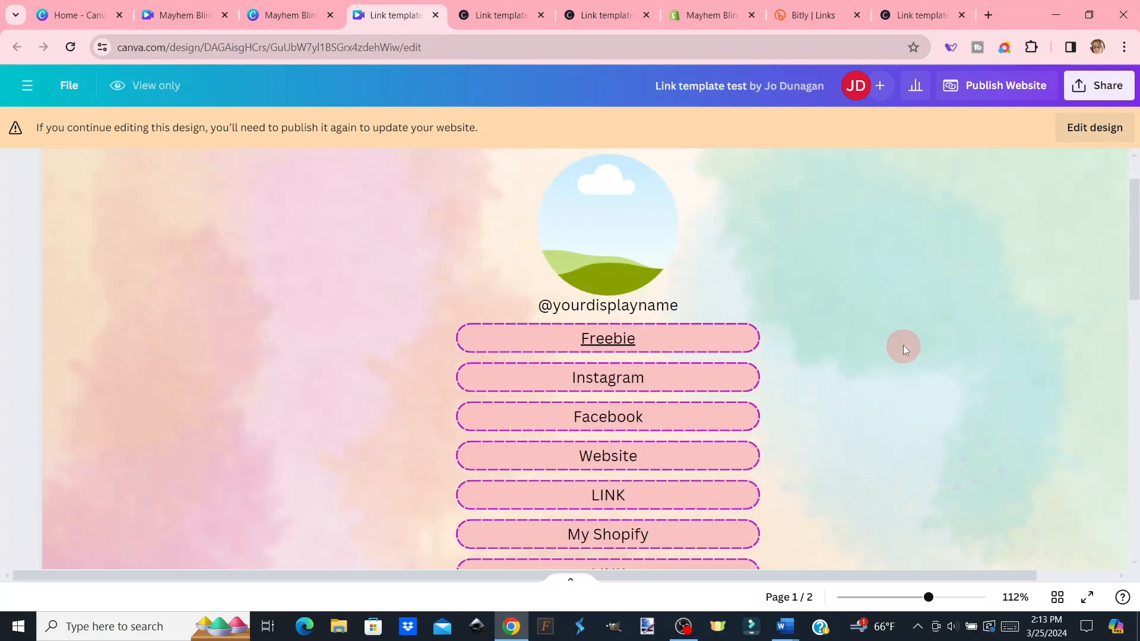
scroll(903, 349, up, 1)
- Open the "[Original size] Link template test" design from the recent designs on the Canva home page and look through its two pages
click(27, 85)
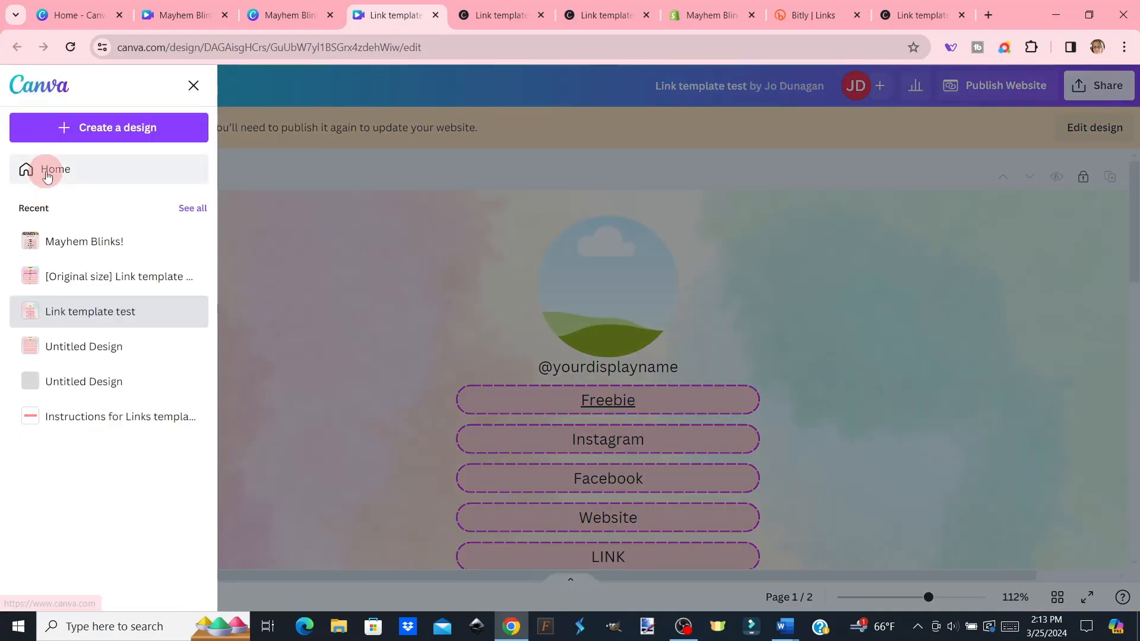
click(47, 172)
scroll(571, 358, down, 5)
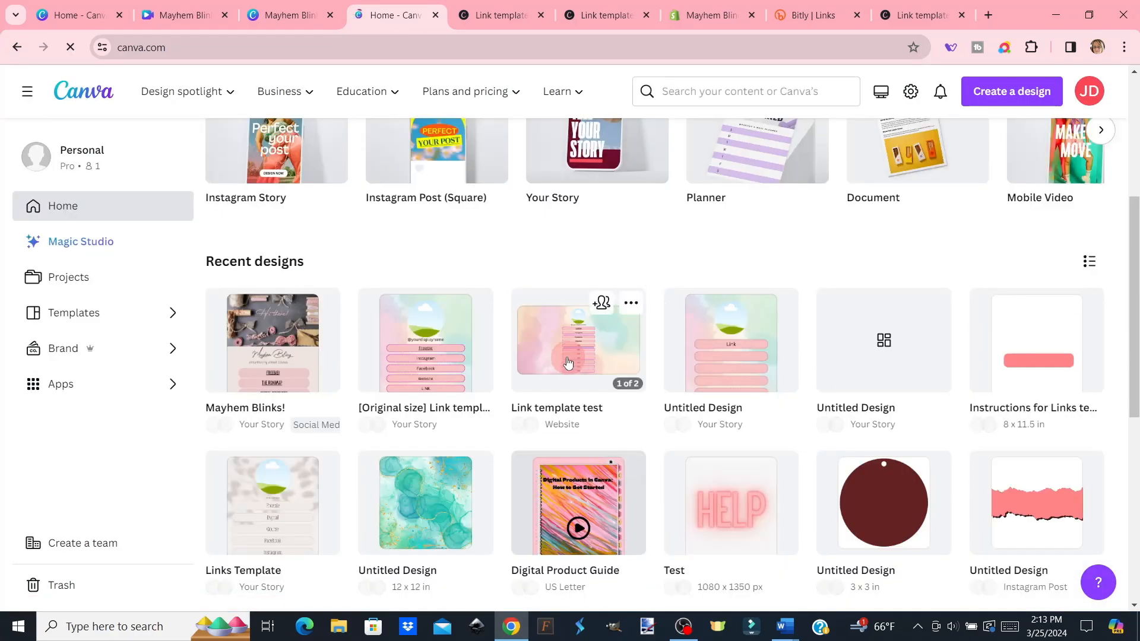
click(418, 368)
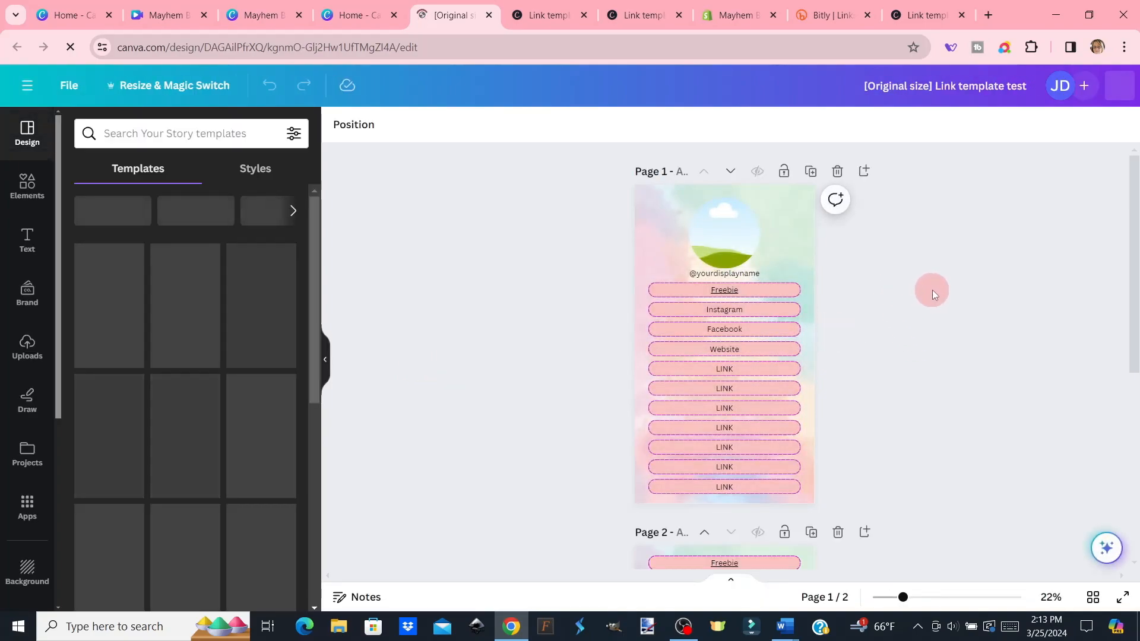
scroll(906, 373, down, 3)
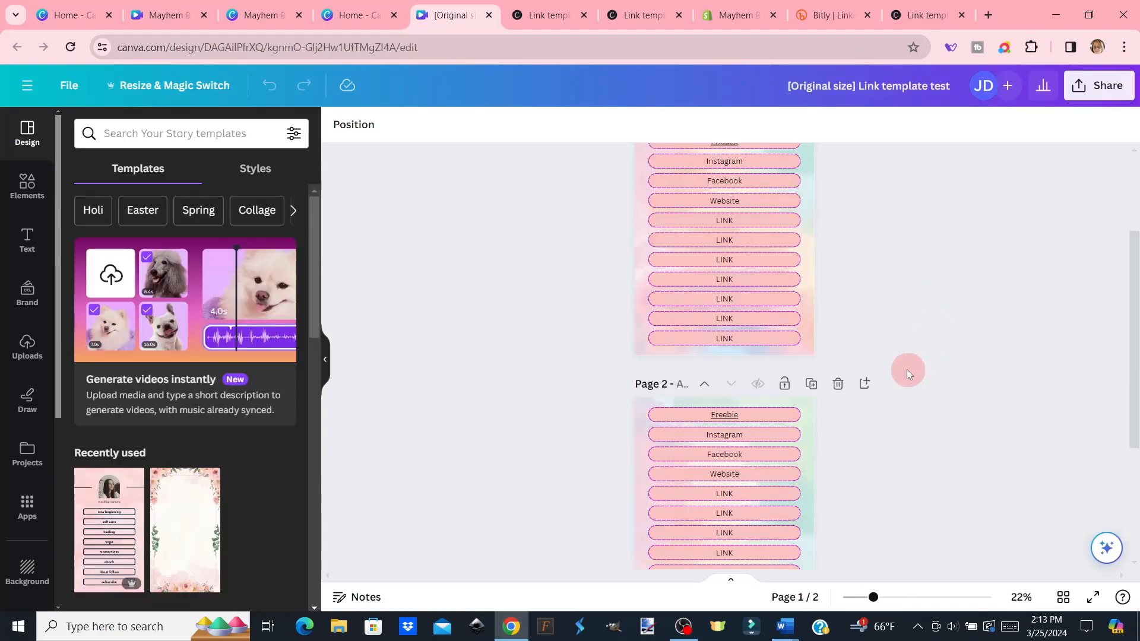
scroll(912, 367, down, 4)
scroll(953, 379, up, 7)
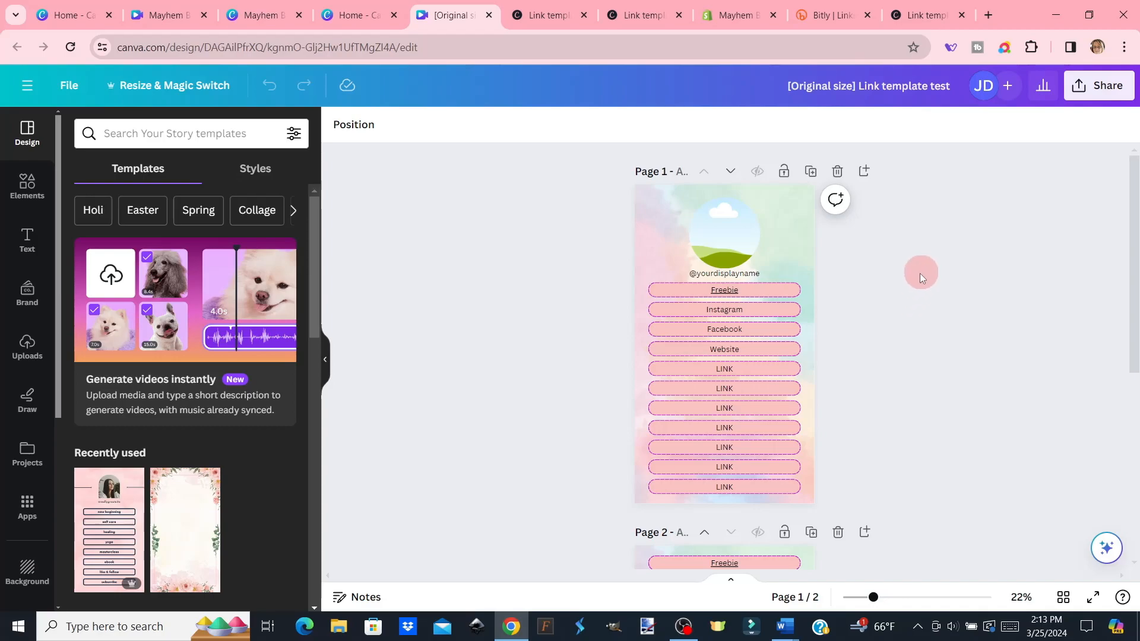
scroll(920, 276, down, 5)
scroll(919, 276, up, 5)
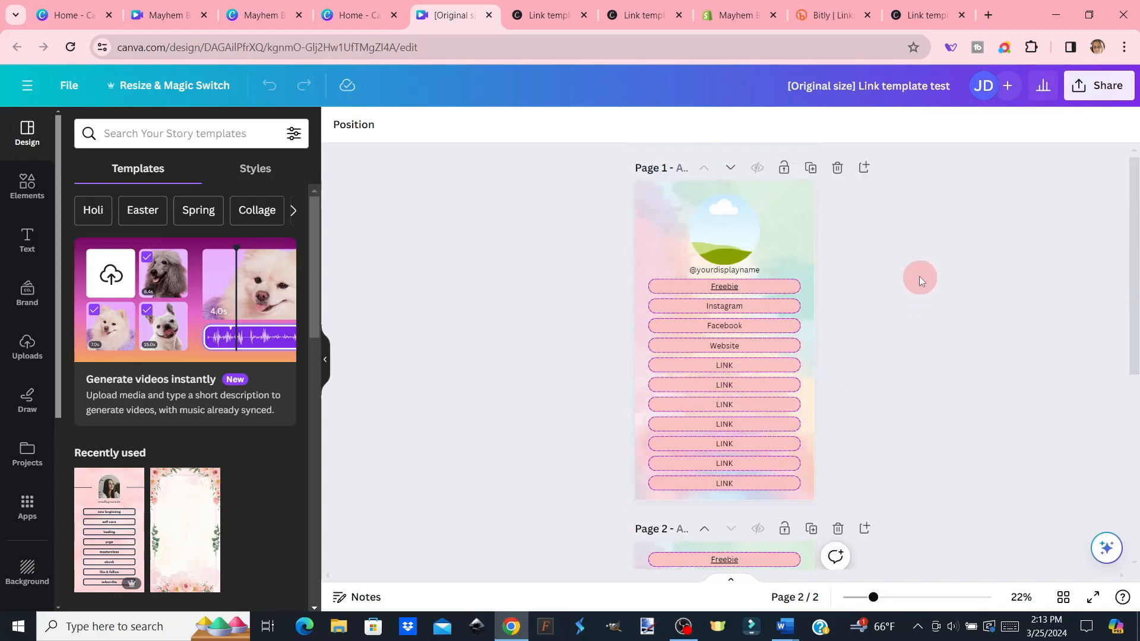
scroll(920, 277, down, 4)
scroll(919, 276, up, 4)
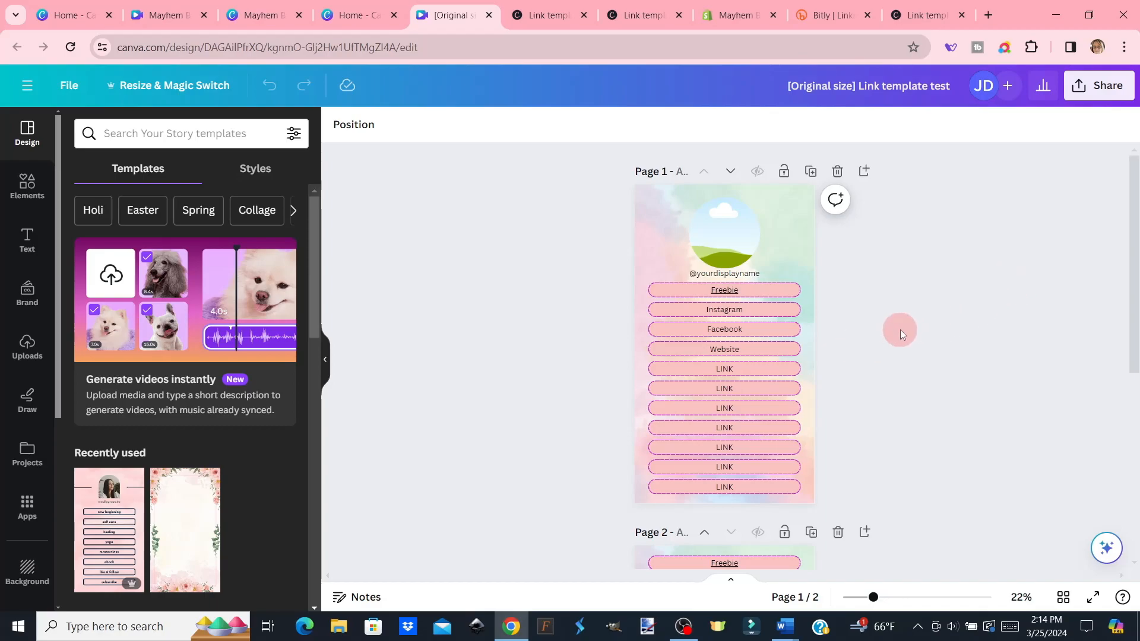
- Create a public template link for the original-size design and copy it
click(1088, 88)
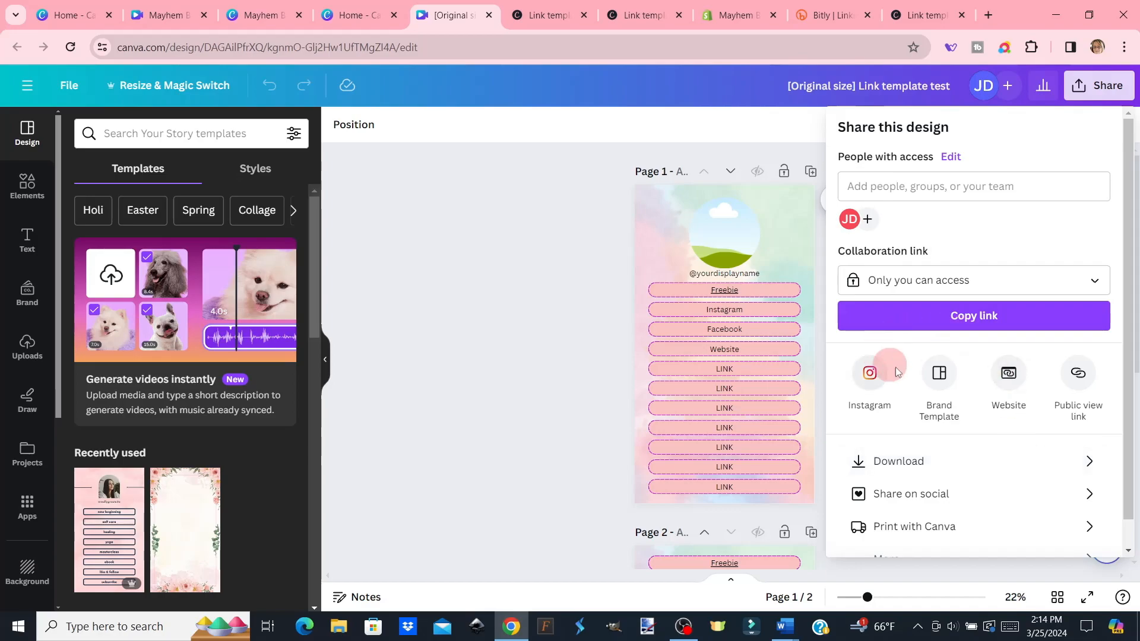
scroll(903, 451, down, 1)
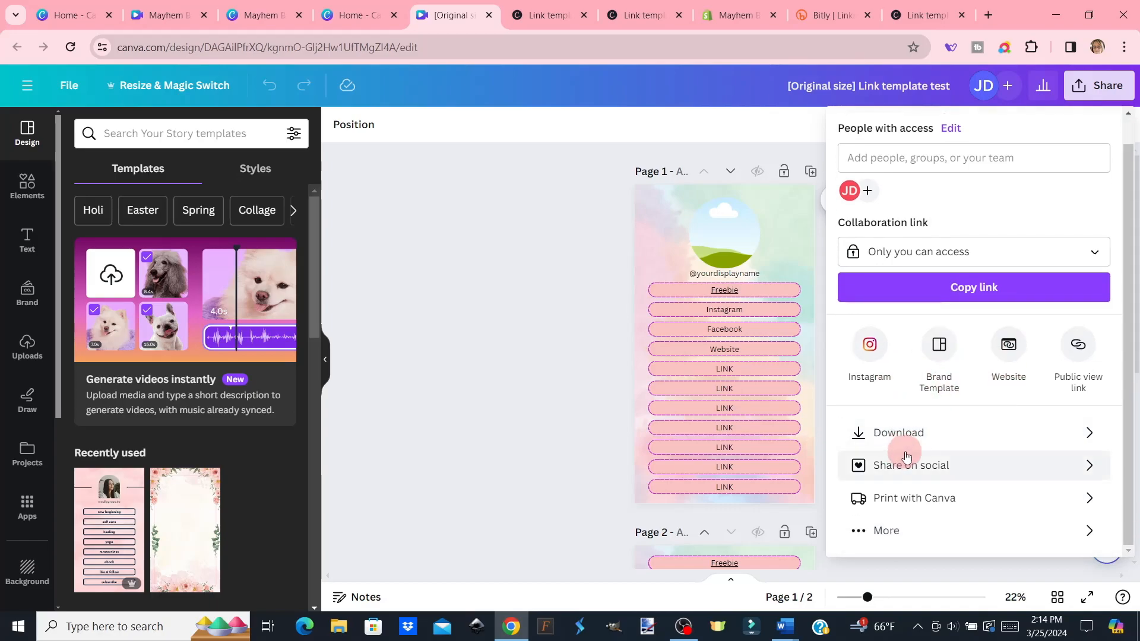
click(859, 531)
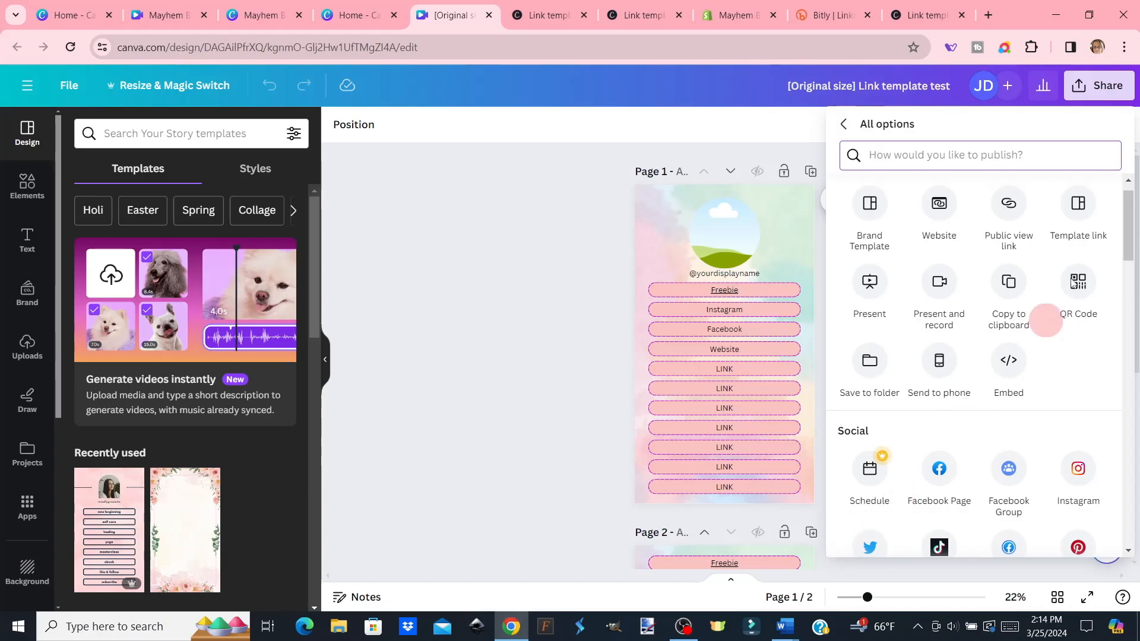
click(1080, 208)
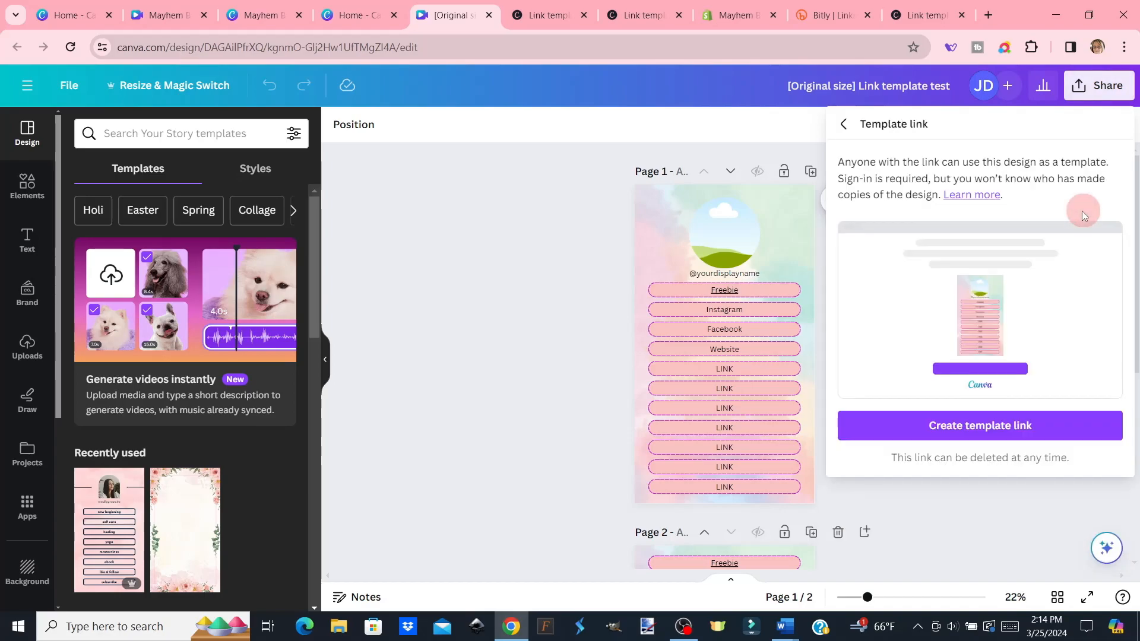
click(1056, 428)
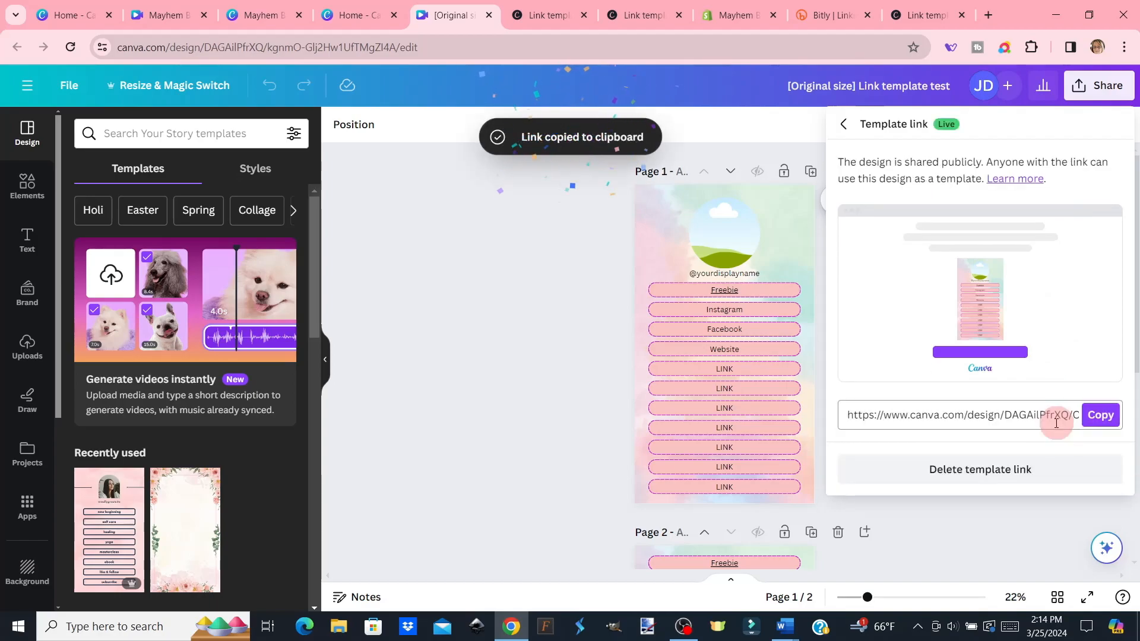
click(1103, 416)
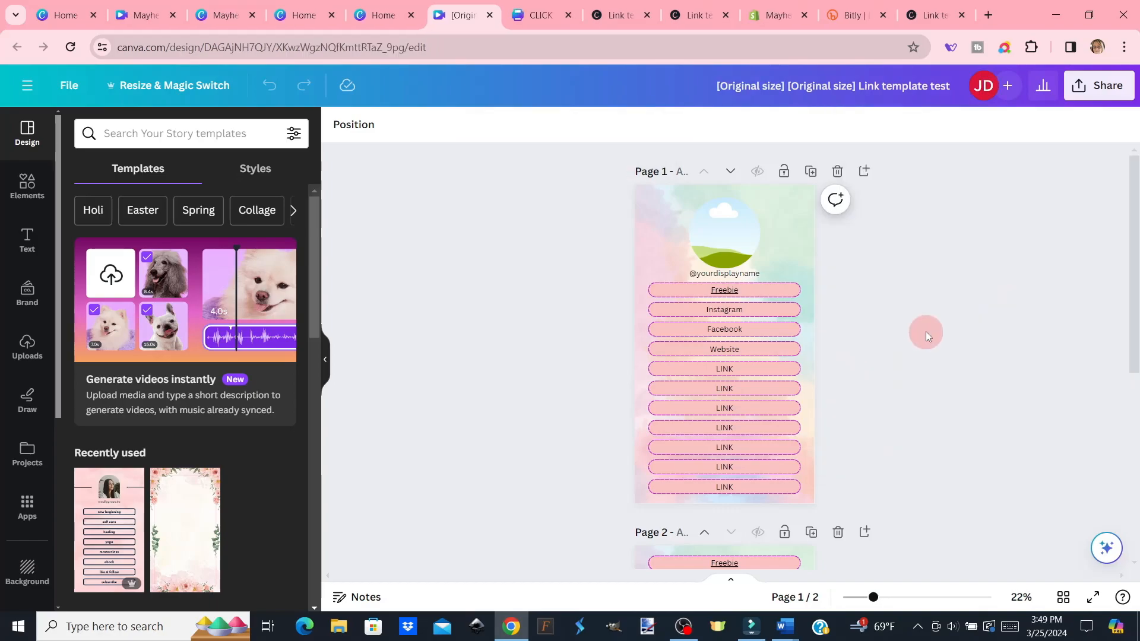
- Look through both pages of the "[Original size] [Original size] Link template test" design
scroll(925, 332, down, 4)
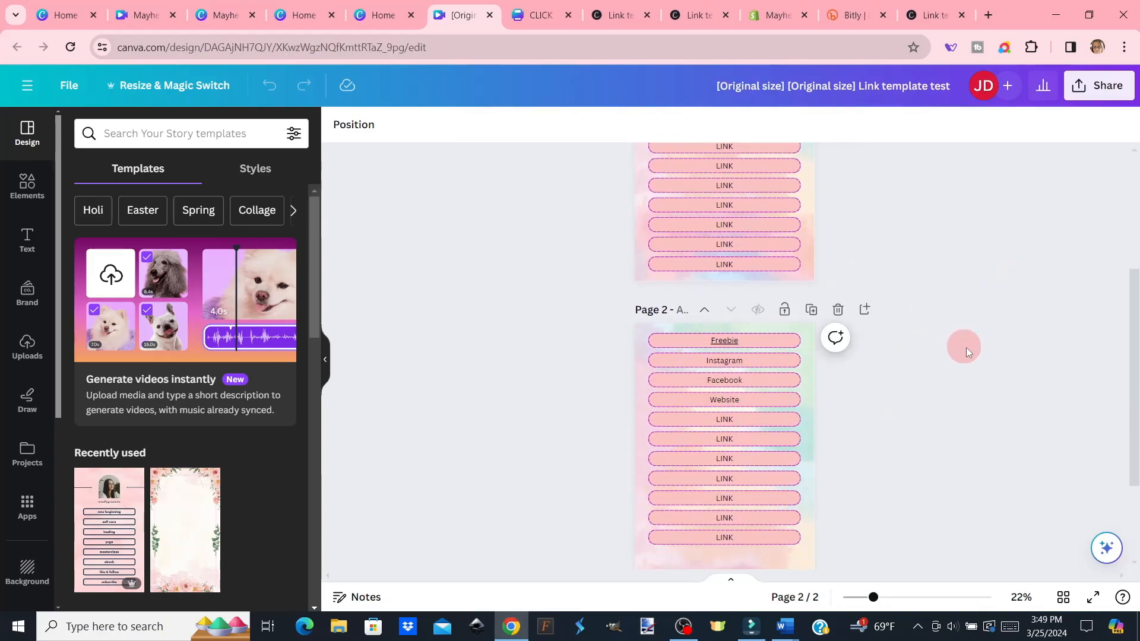
scroll(978, 376, up, 4)
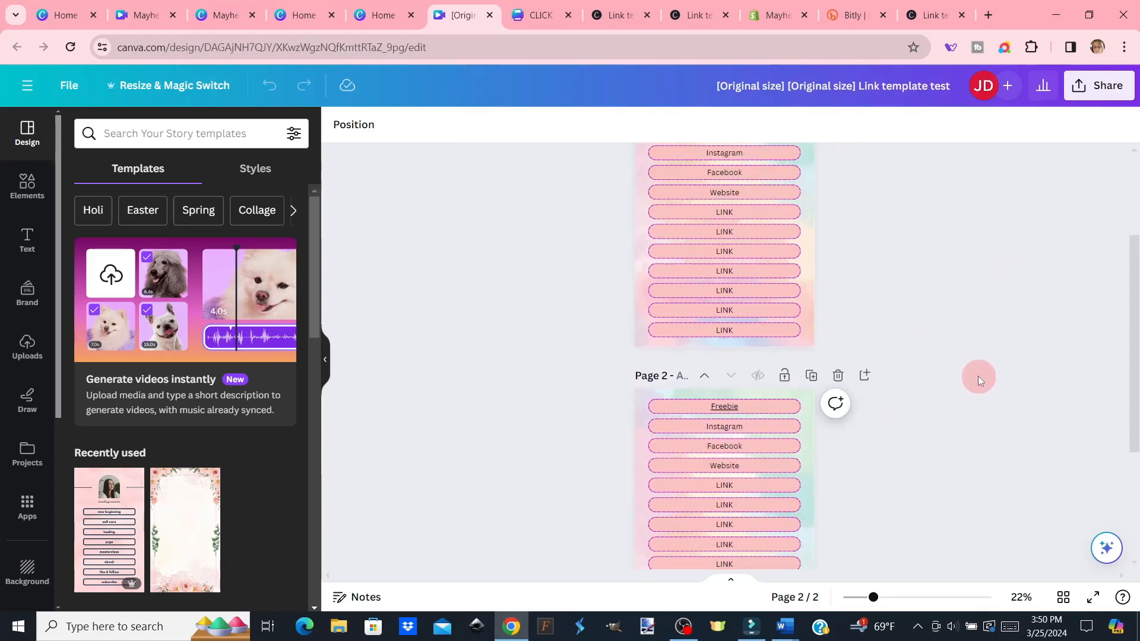